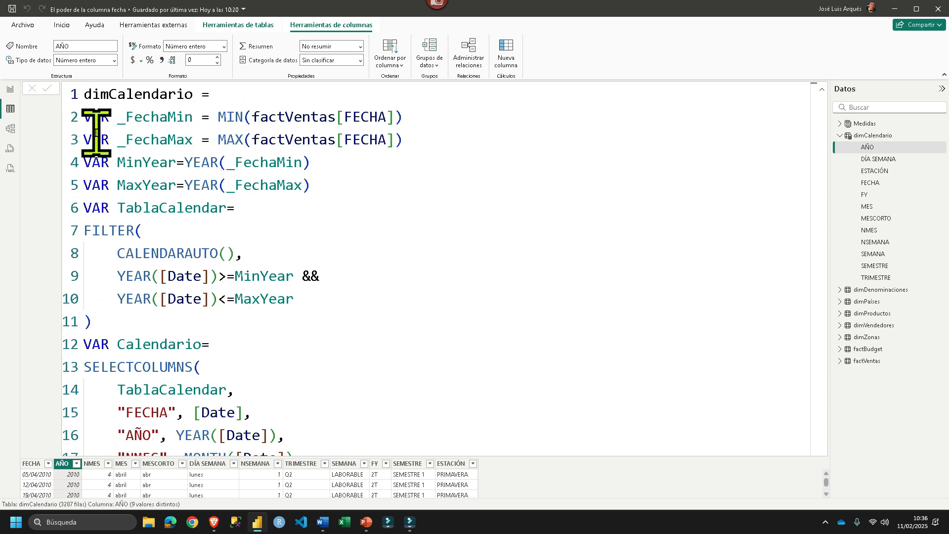
- Show the factVentas table and examine its FECHA, FECHA PEDIDO, FECHA ENVÍO and PLAZO ENTREGA columns
left_click_drag(395, 119, 261, 116)
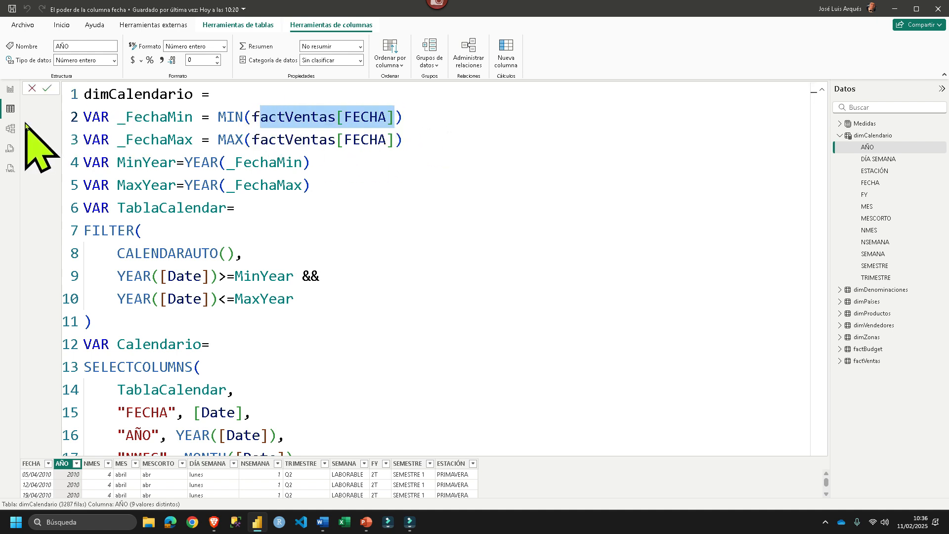
left_click(866, 360)
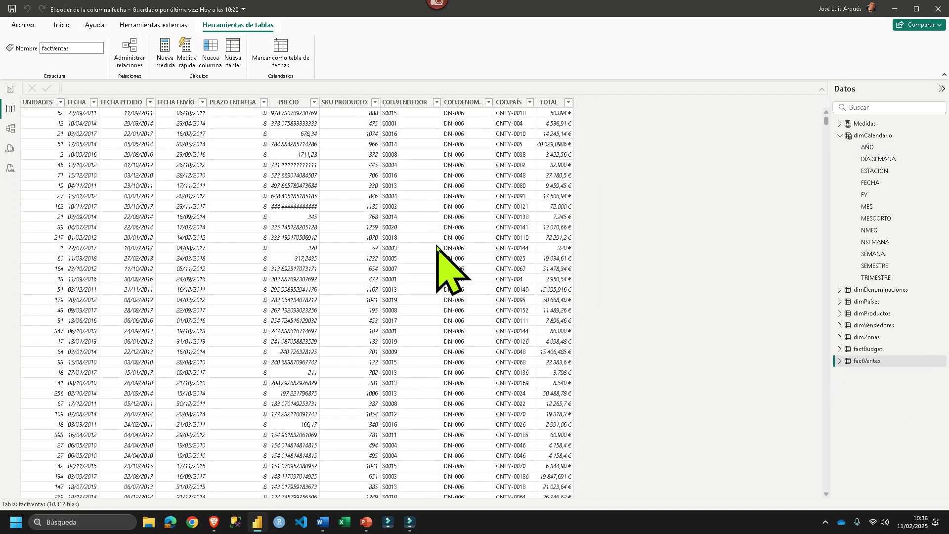
left_click(77, 103)
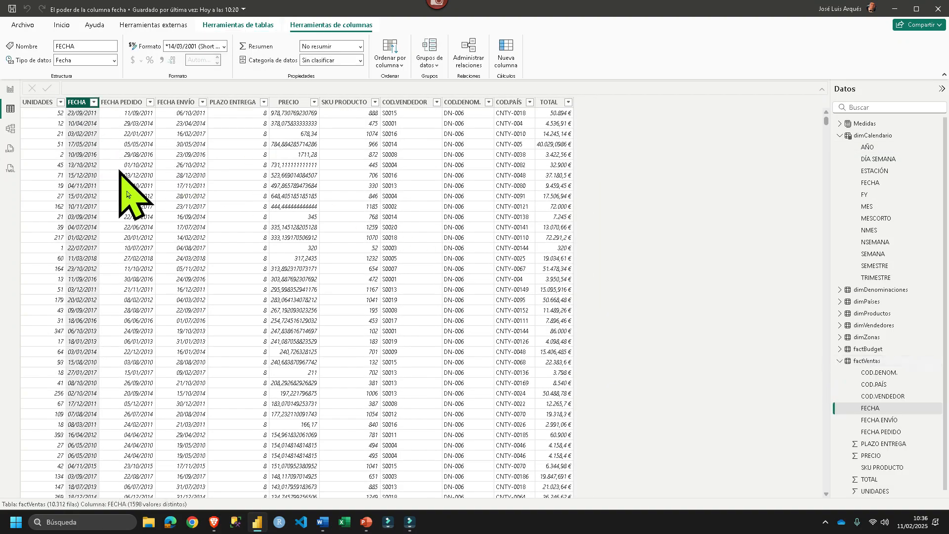
left_click(121, 102)
left_click(176, 102)
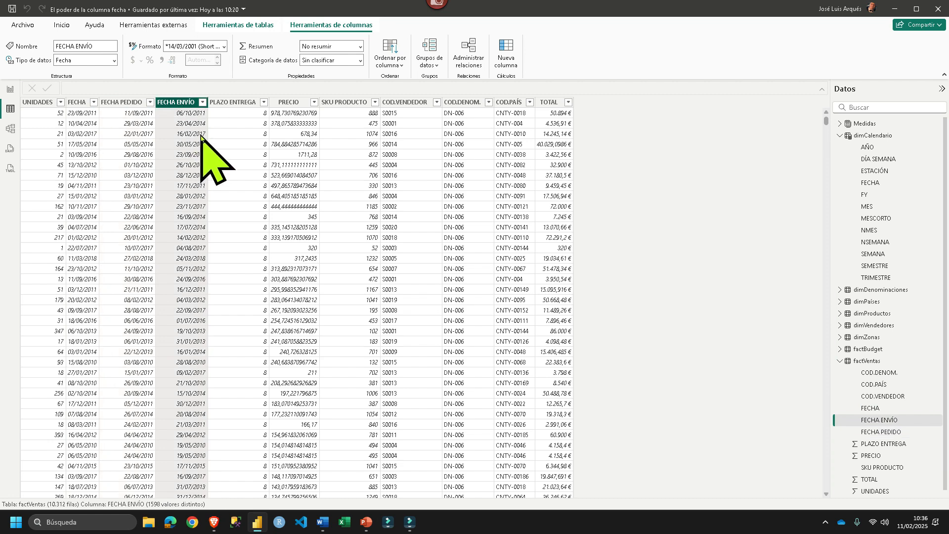
left_click(231, 102)
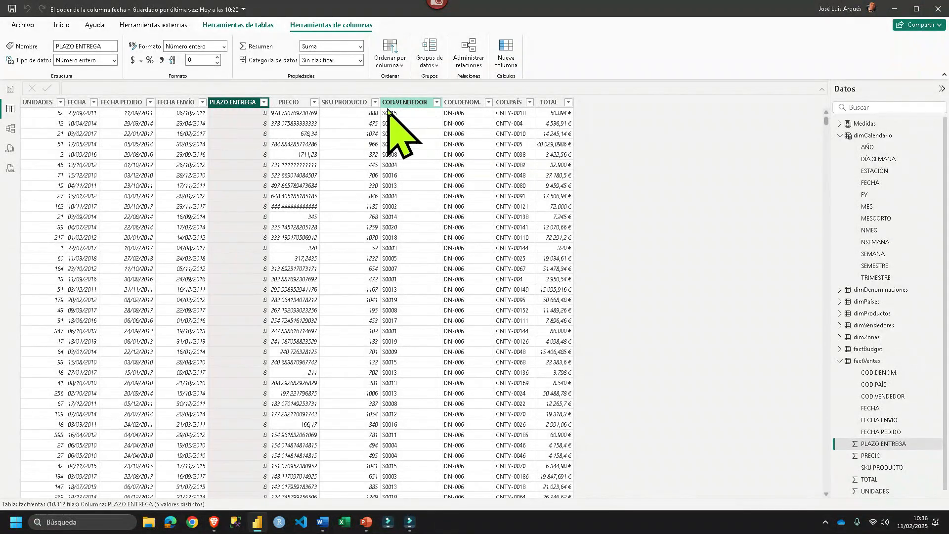
- Examine the product, seller, denomination and country code columns of factVentas, plus FECHA and the numeric columns UNIDADES, PLAZO ENTREGA and TOTAL
left_click(341, 102)
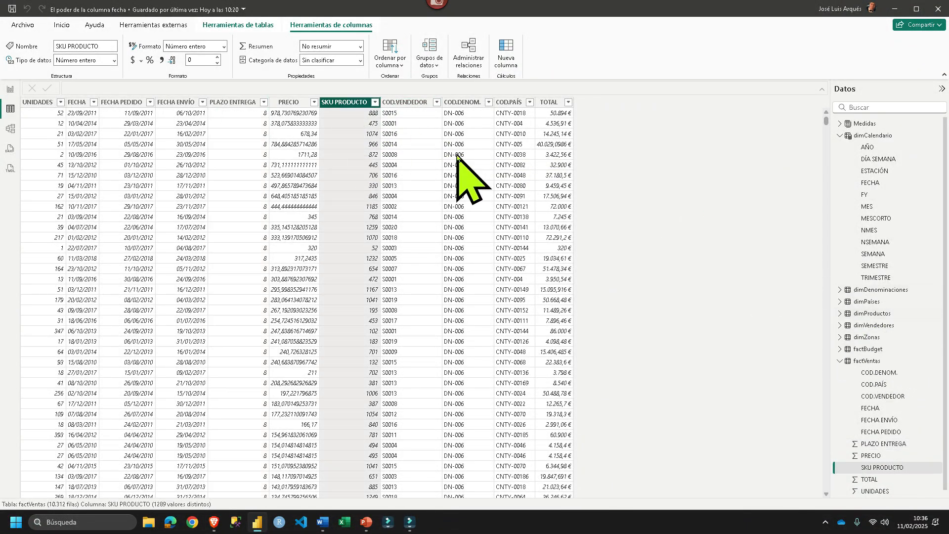
left_click(410, 102)
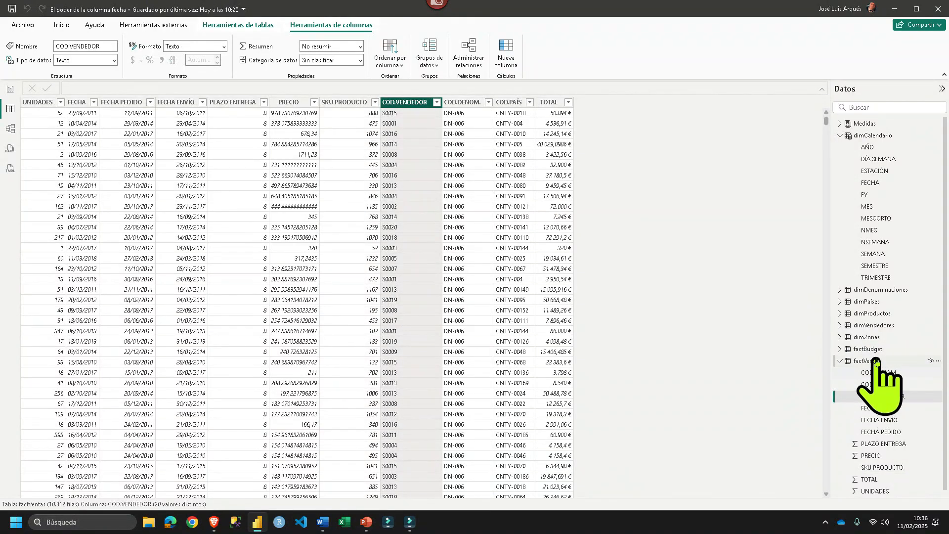
left_click(459, 102)
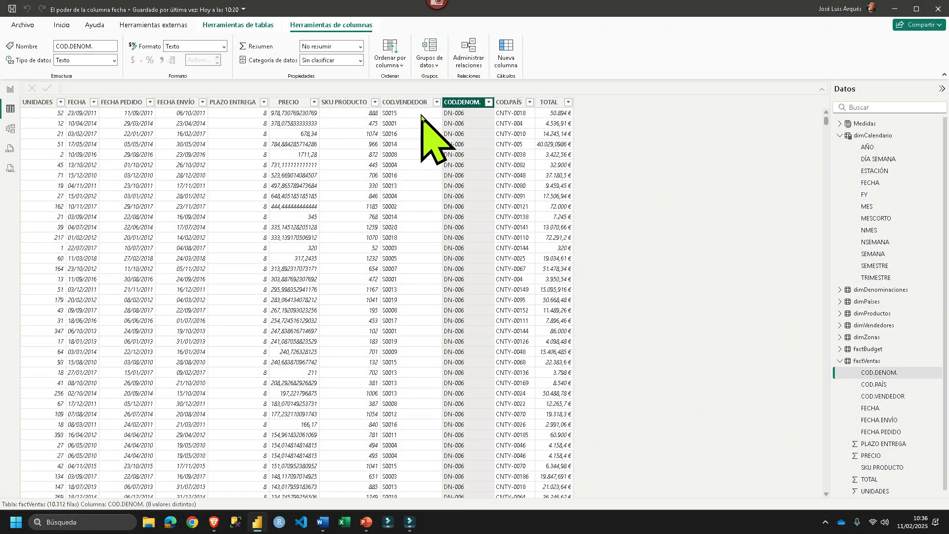
left_click(509, 103)
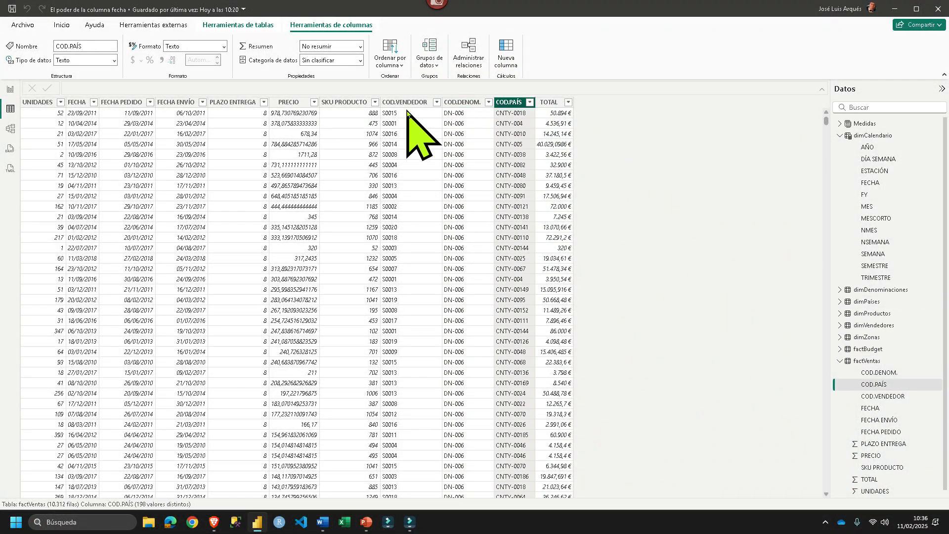
left_click(90, 105)
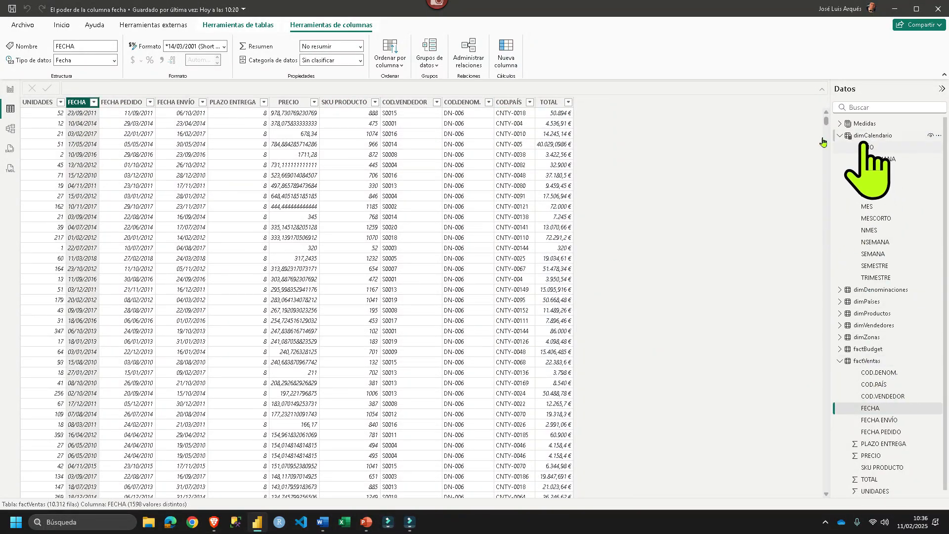
left_click(38, 102)
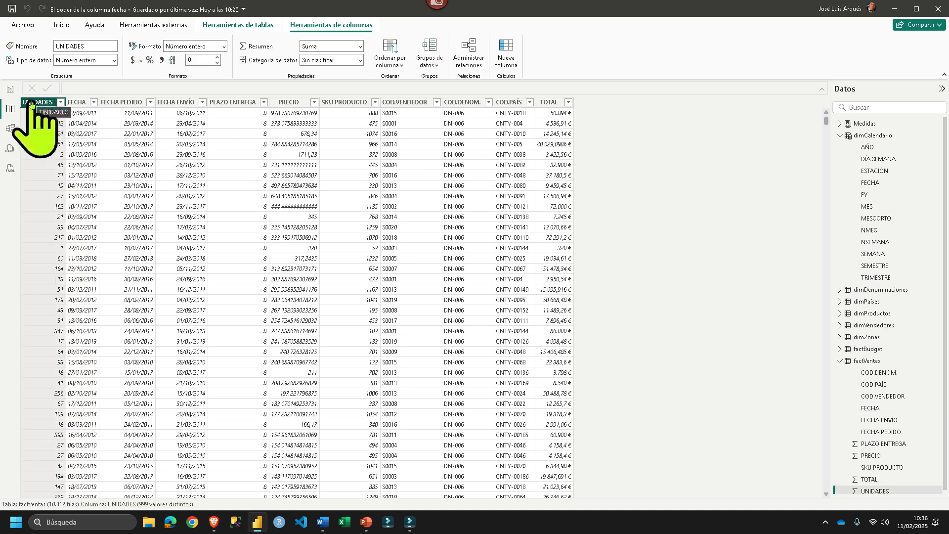
left_click(229, 103)
left_click(548, 103)
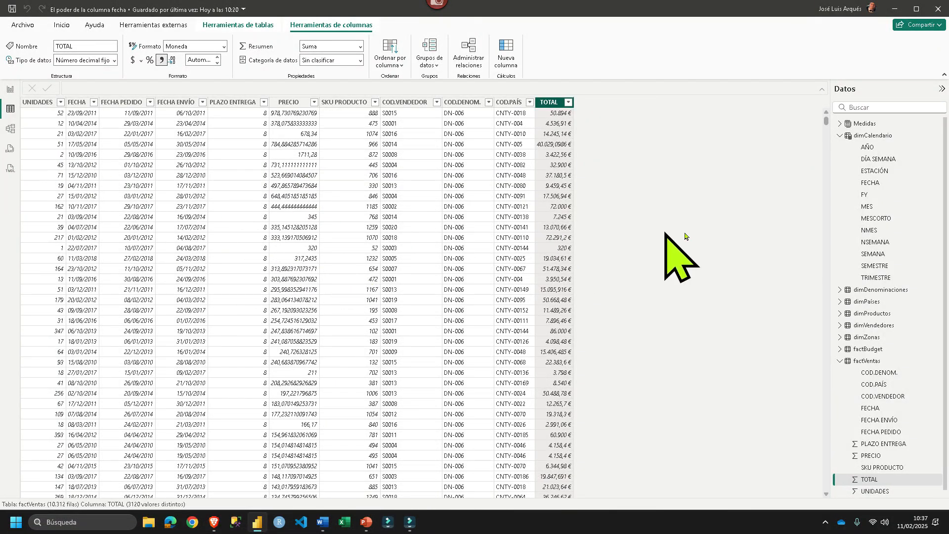
- Show the dimCalendario formula and examine the _FechaMin and _FechaMax variables based on factVentas[FECHA]
left_click(870, 138)
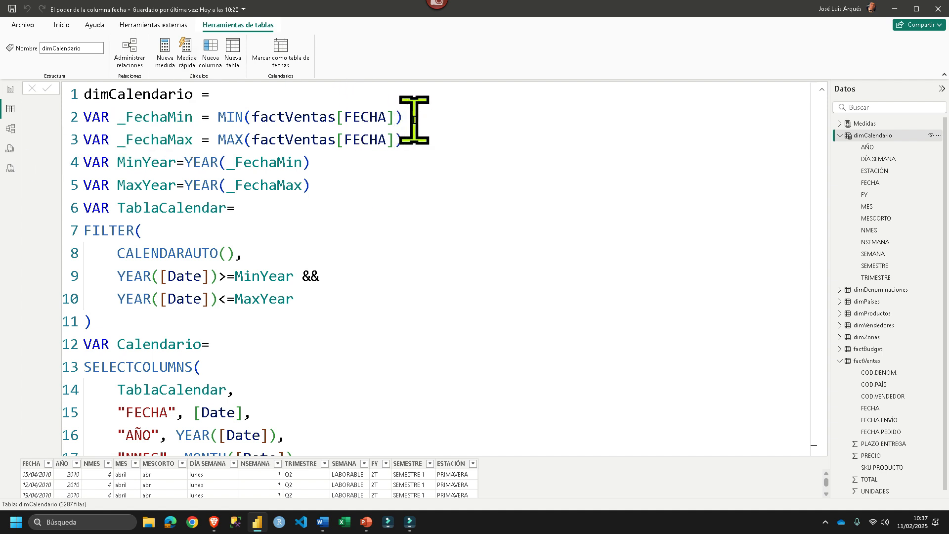
left_click_drag(413, 120, 84, 121)
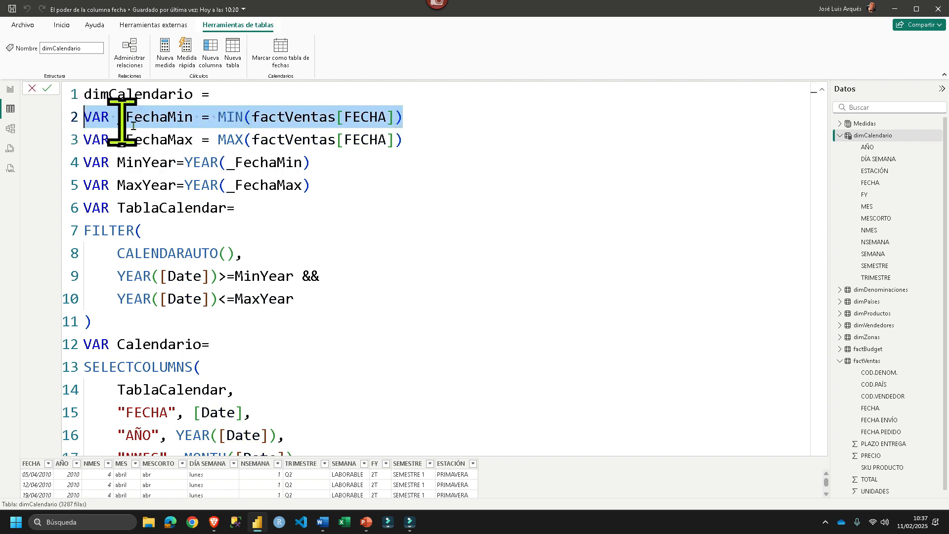
left_click_drag(218, 117, 425, 119)
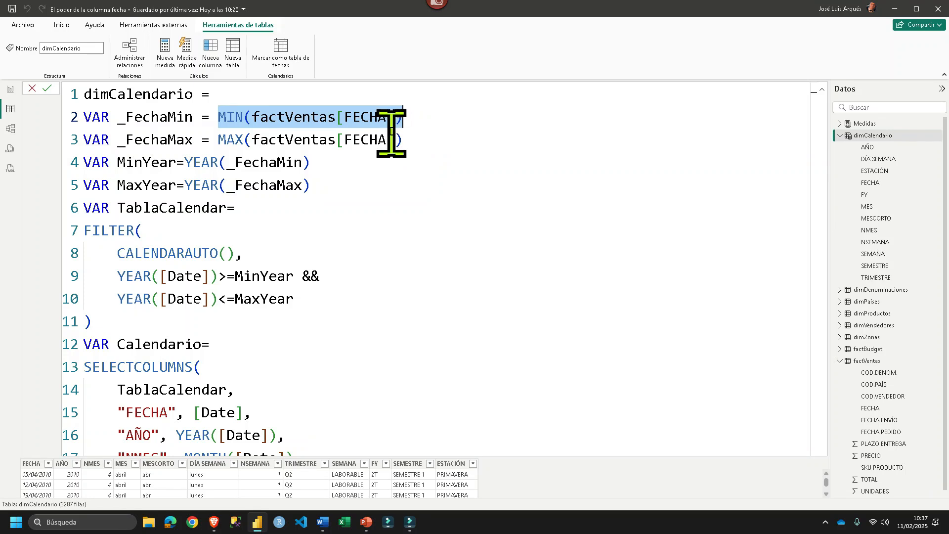
left_click_drag(403, 140, 226, 144)
left_click_drag(446, 142, 68, 147)
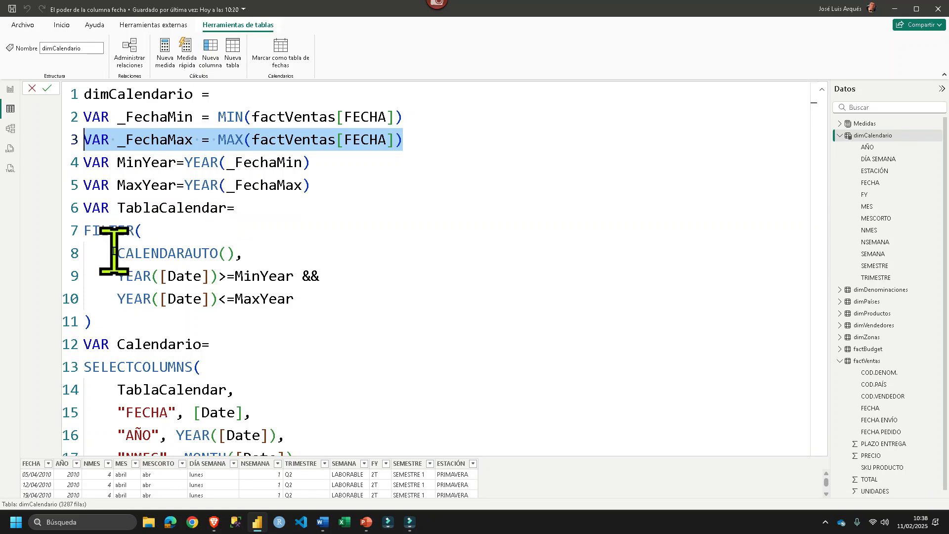
- Examine the TablaCalendar variable, with its CALENDARAUTO() table and the YEAR([Date]) filter condition using MinYear
left_click_drag(115, 252, 258, 256)
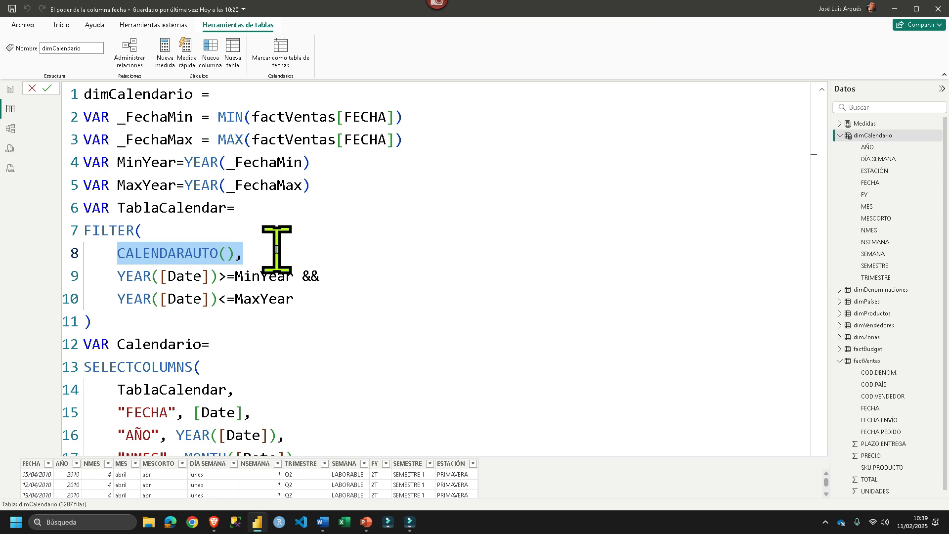
left_click_drag(108, 275, 328, 270)
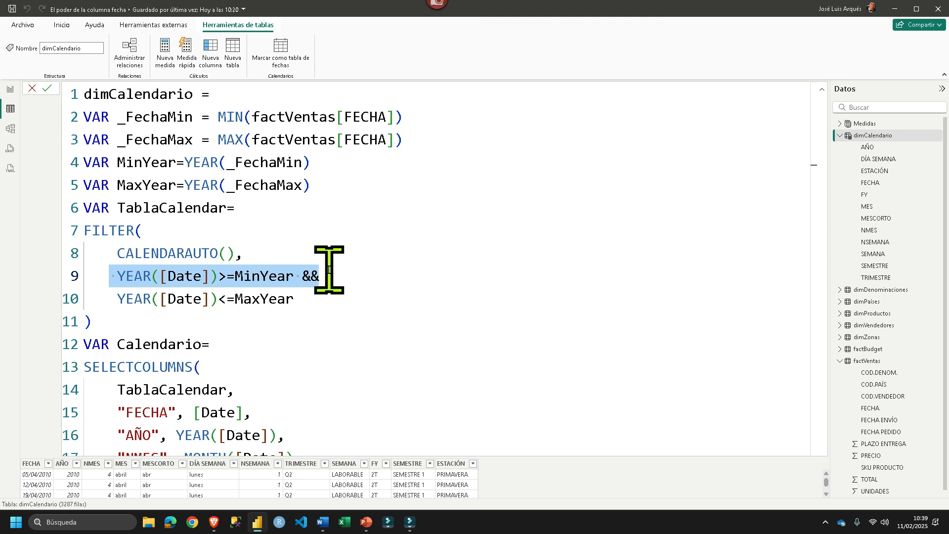
left_click(226, 258)
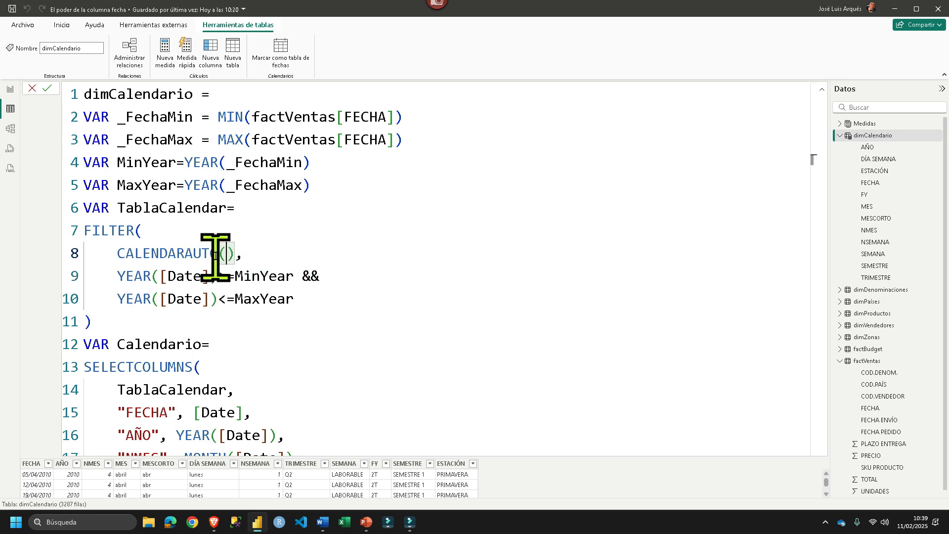
left_click_drag(235, 254, 113, 252)
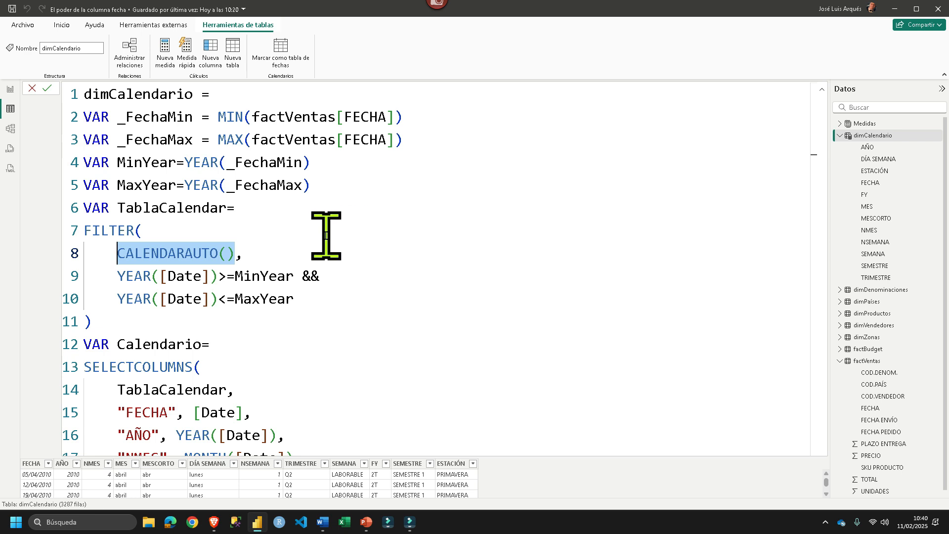
type(",")
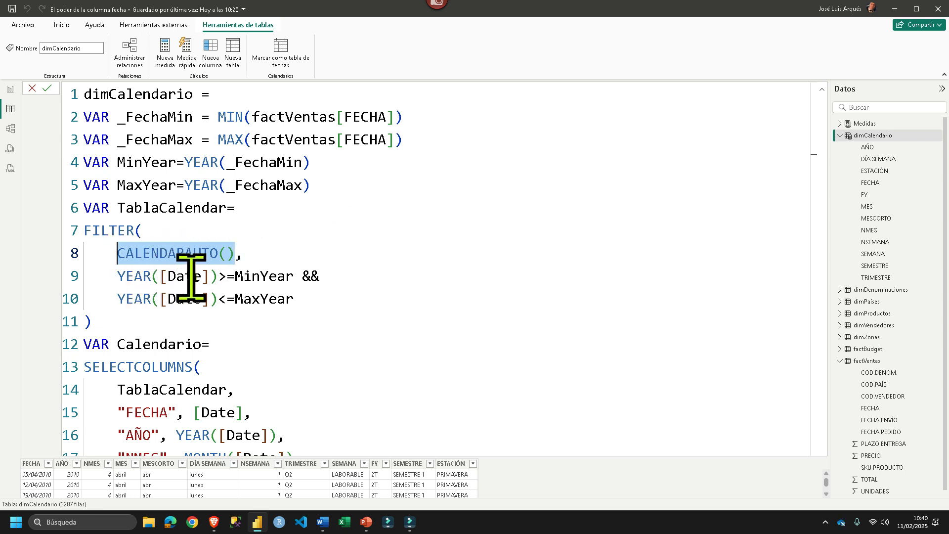
left_click_drag(210, 275, 166, 274)
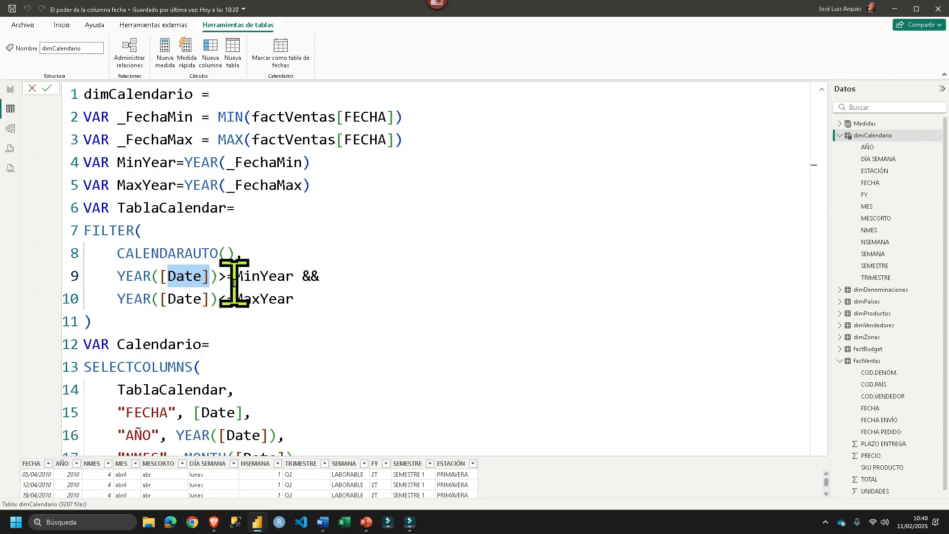
left_click_drag(234, 275, 297, 275)
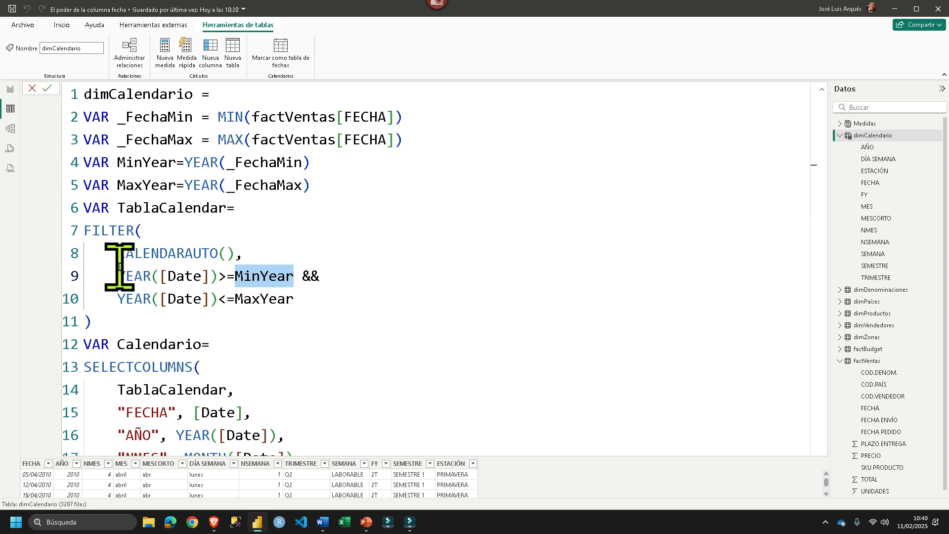
scroll(152, 275, "down", 1)
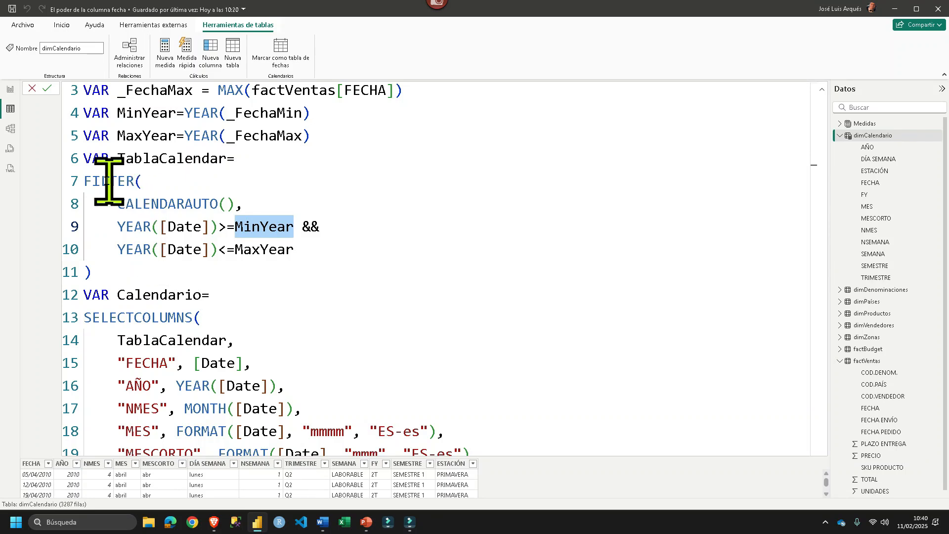
left_click_drag(117, 157, 226, 159)
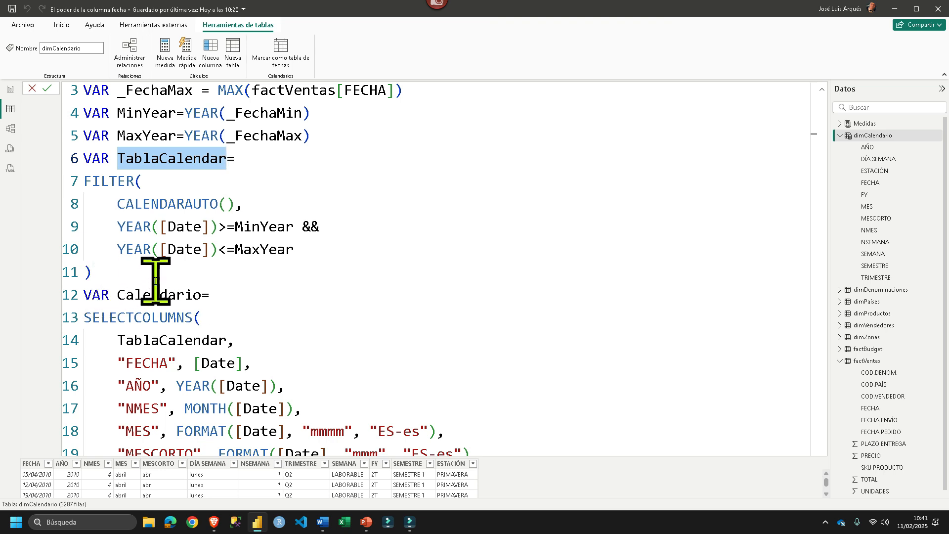
- Examine the SELECTCOLUMNS source TablaCalendar and the NMES, MES and MESCORTO definitions, including the "ES-es" locale argument
scroll(155, 282, "down", 1)
left_click_drag(118, 291, 247, 284)
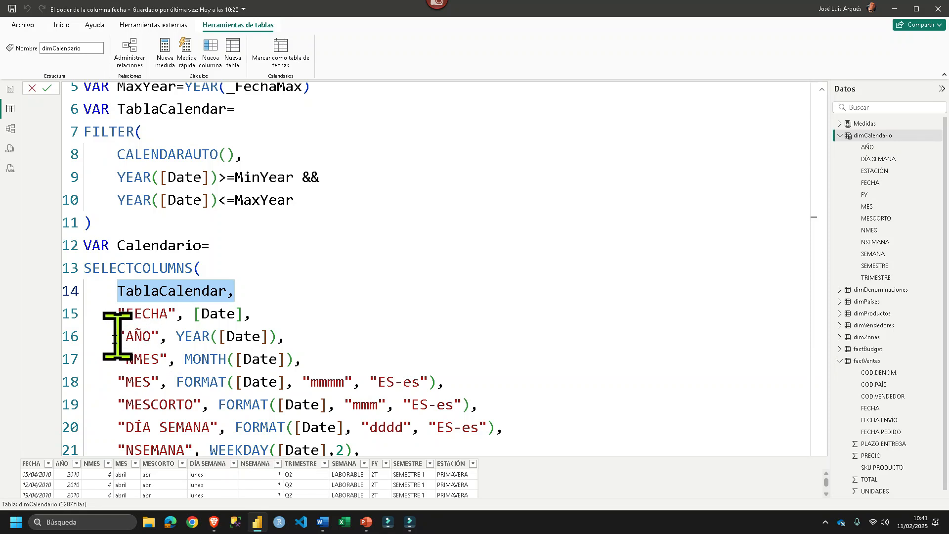
left_click_drag(302, 358, 126, 359)
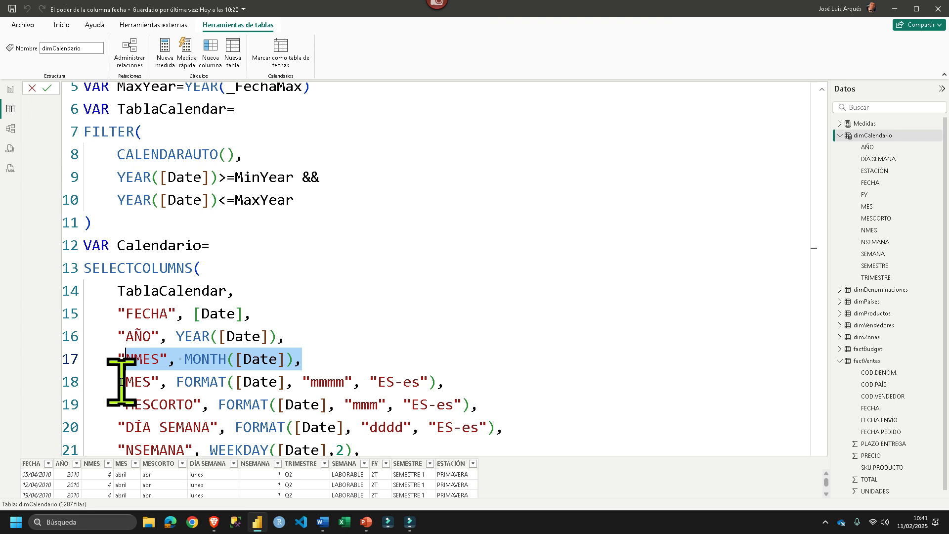
left_click_drag(118, 382, 291, 382)
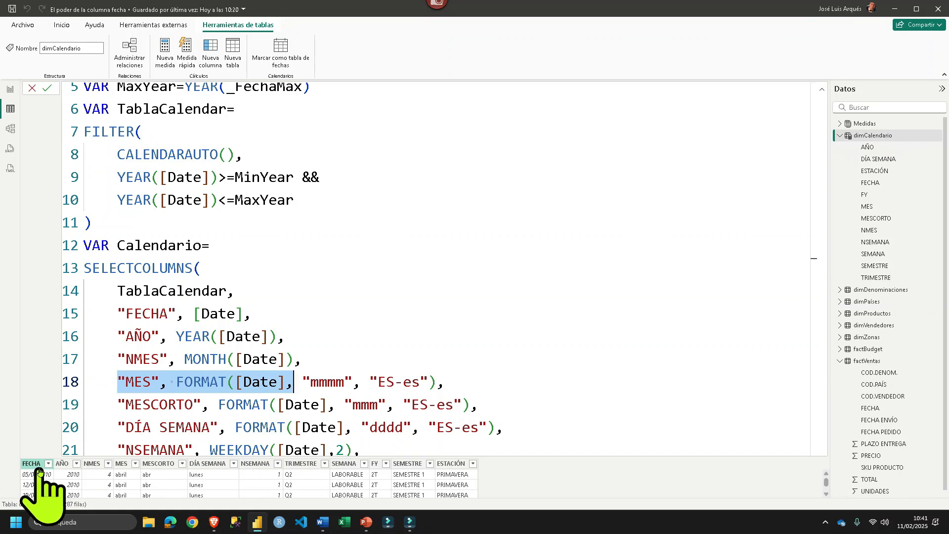
left_click(314, 383)
left_click_drag(315, 383, 434, 387)
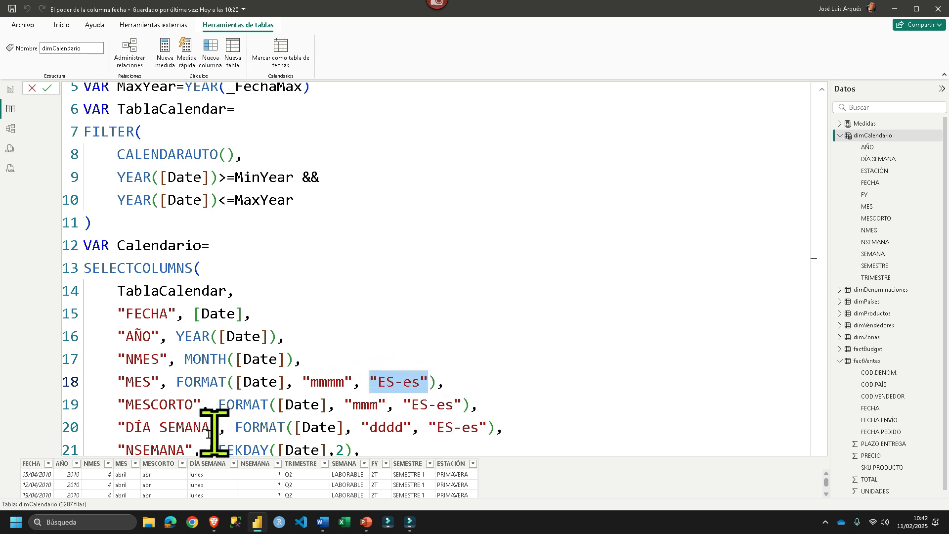
left_click_drag(119, 404, 473, 411)
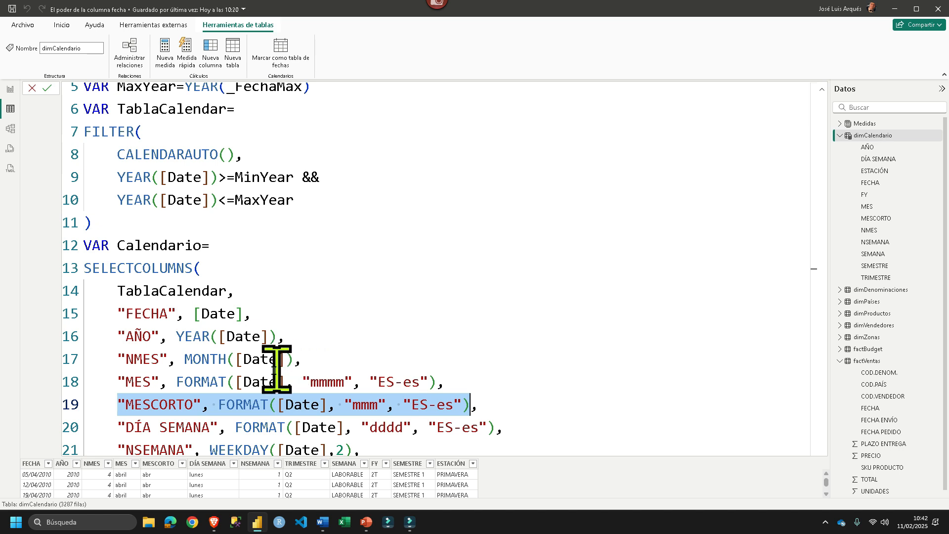
- Examine the "dddd" format of DÍA SEMANA and the WEEKDAY([Date],2) definition of NSEMANA, comparing it with NMES
scroll(274, 371, "down", 1)
left_click_drag(409, 402, 384, 401)
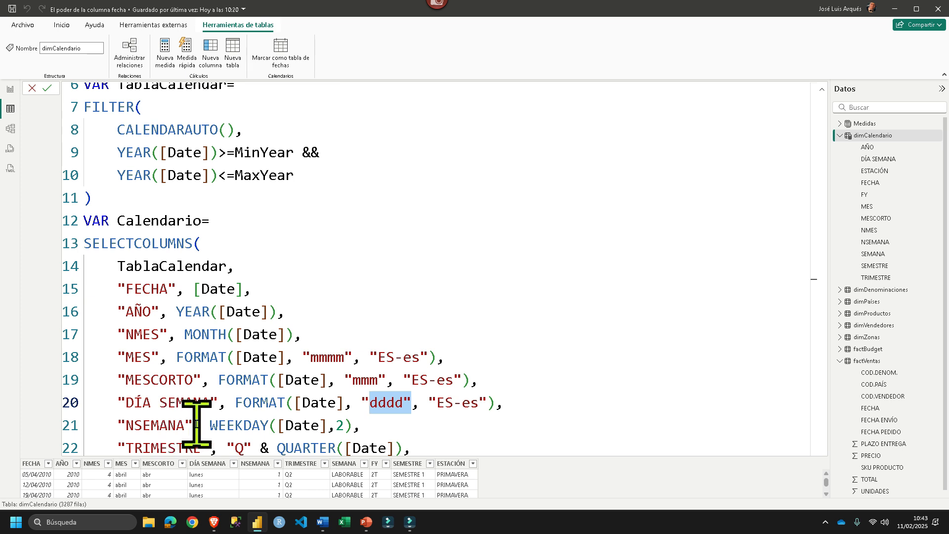
left_click_drag(119, 425, 372, 425)
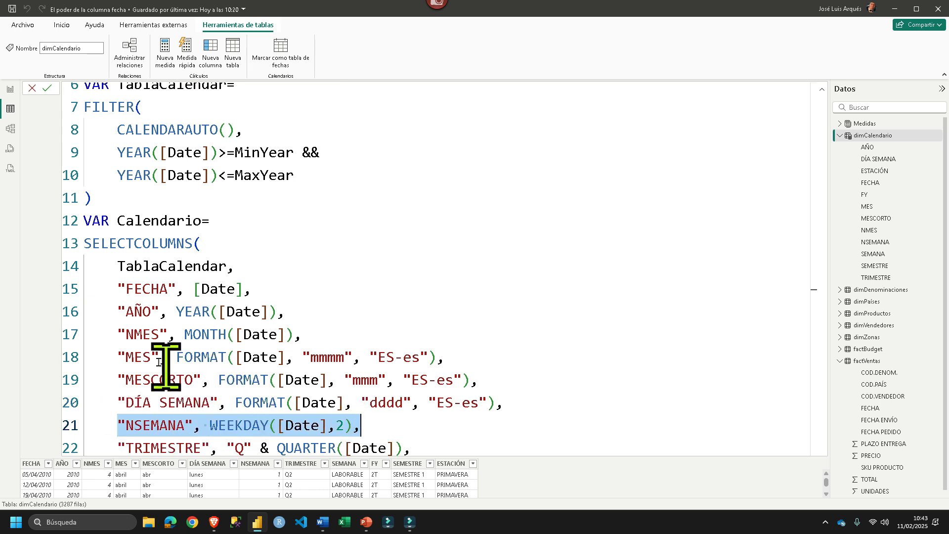
left_click_drag(110, 333, 313, 331)
left_click_drag(116, 423, 363, 419)
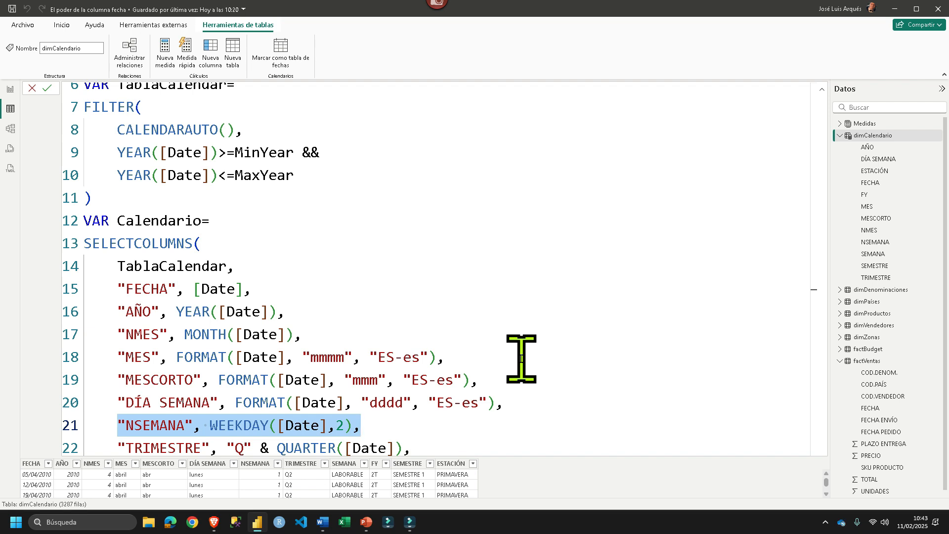
left_click(368, 424)
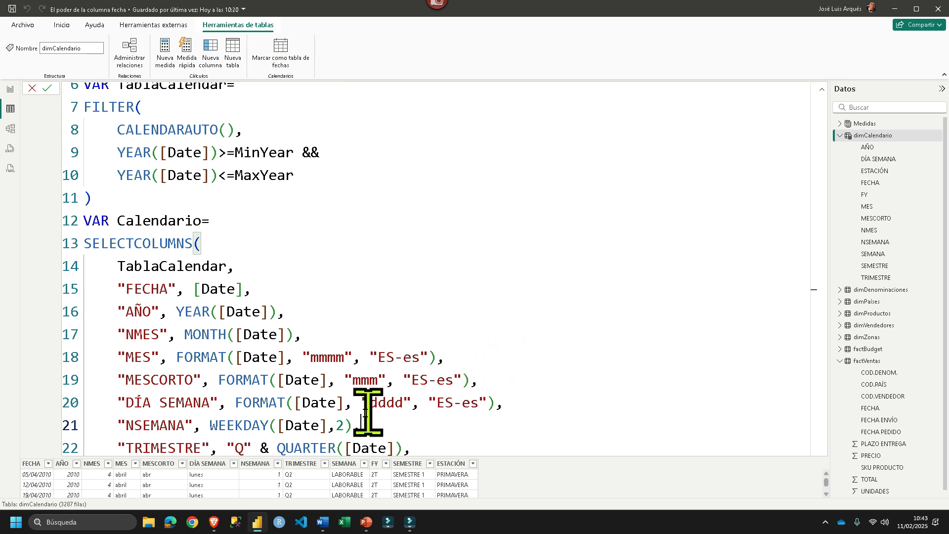
left_click_drag(351, 423, 334, 430)
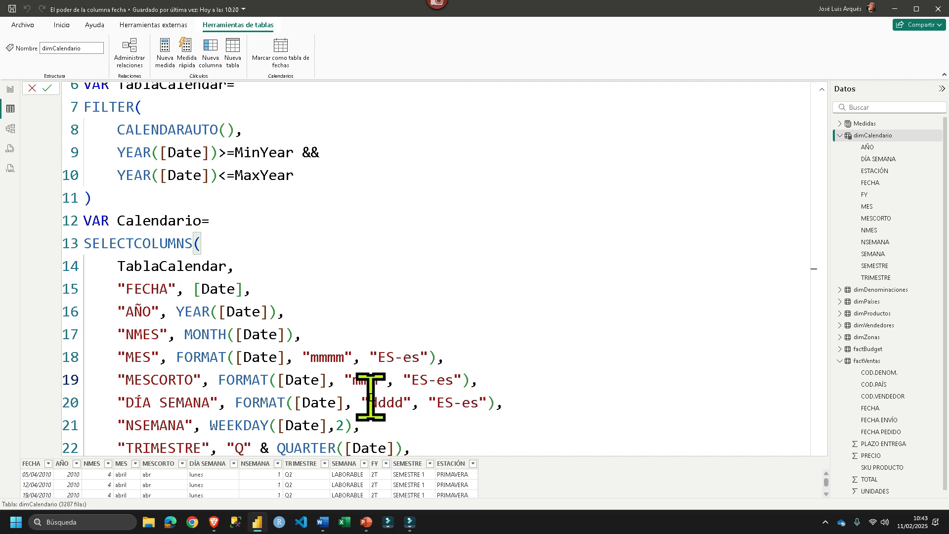
- Examine the TRIMESTRE definition, which joins the "Q" prefix with QUARTER([Date])
scroll(369, 385, "down", 1)
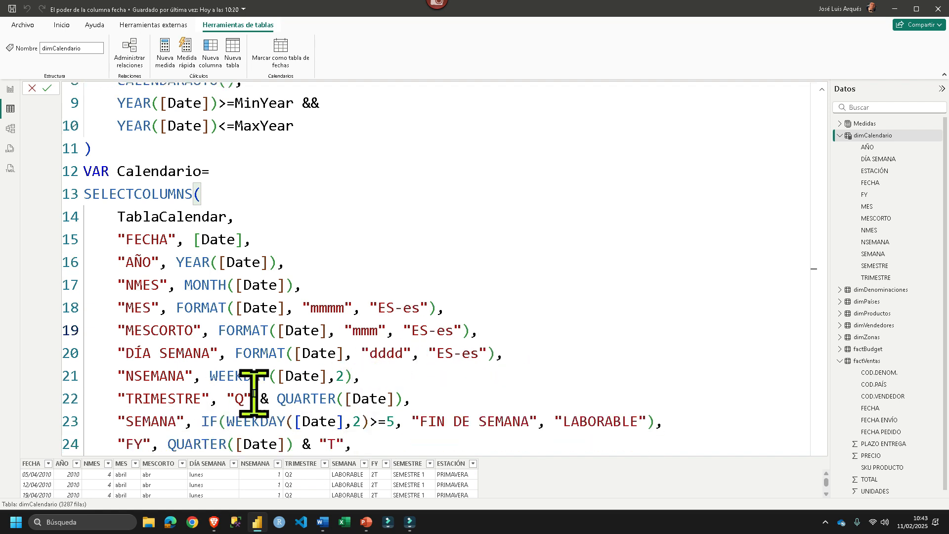
left_click_drag(228, 398, 278, 398)
left_click_drag(411, 399, 273, 396)
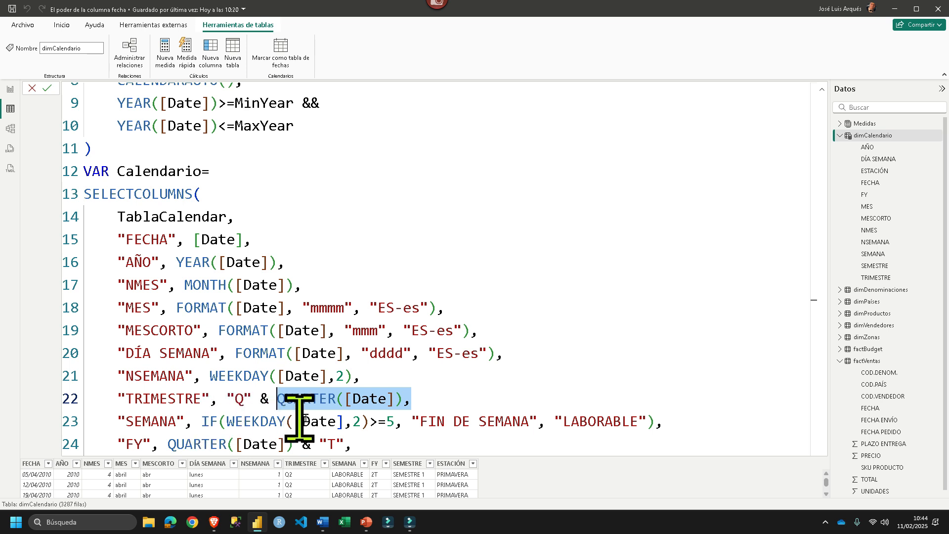
- Examine the SEMANA definition, with its WEEKDAY([Date],2)>=5 condition and the "FIN DE SEMANA" result
left_click_drag(227, 421, 378, 415)
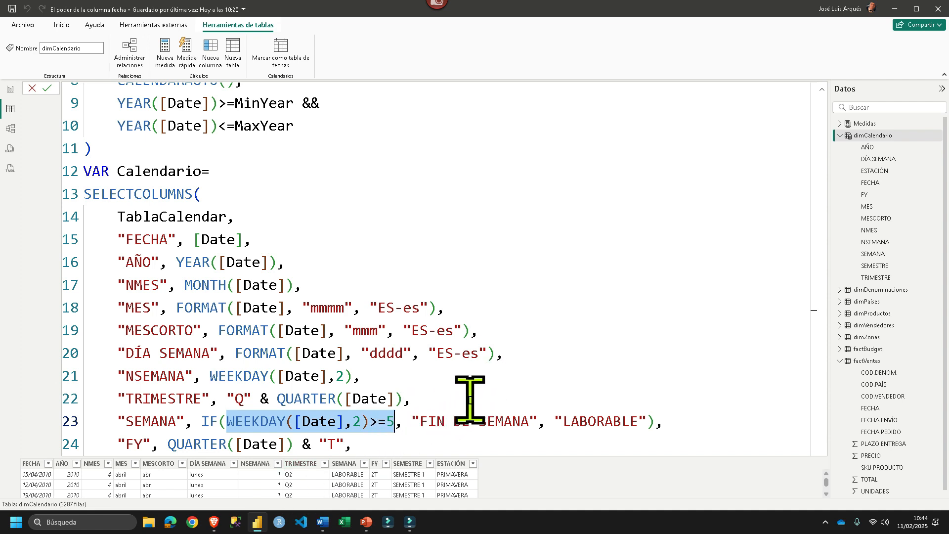
left_click_drag(413, 421, 531, 432)
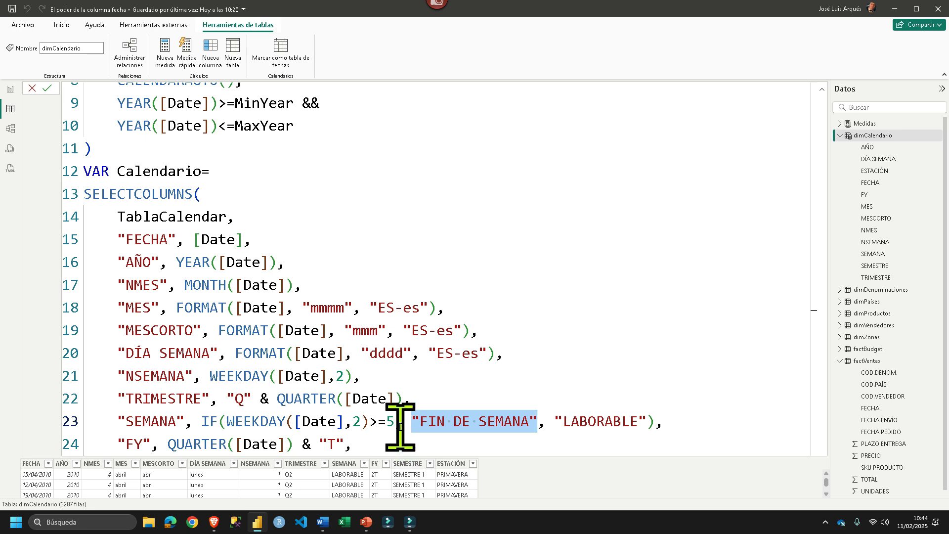
left_click_drag(378, 421, 393, 420)
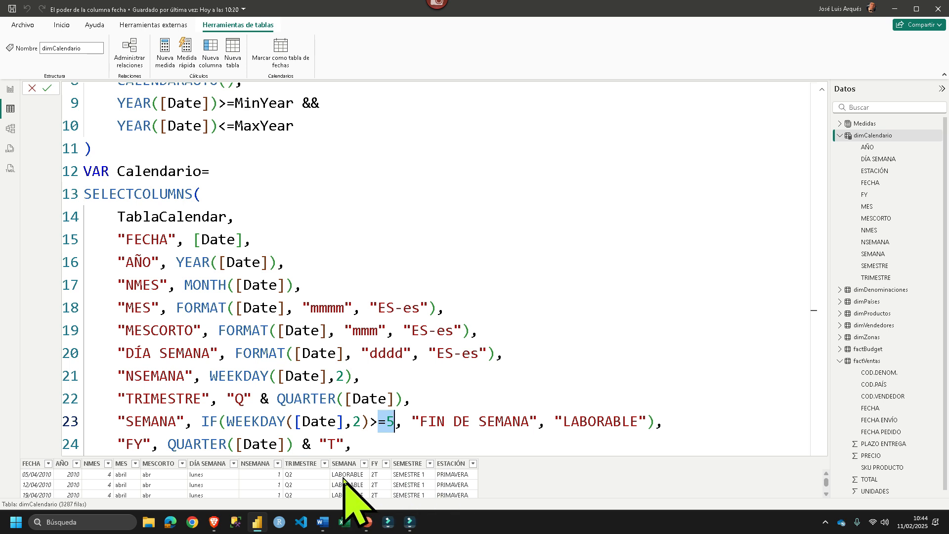
- Browse the dimCalendario rows to check the SEMANA values against the days of the week
scroll(345, 480, "down", 10)
scroll(344, 482, "down", 10)
scroll(332, 475, "down", 7)
scroll(357, 475, "down", 3)
left_click_drag(827, 492, 829, 500)
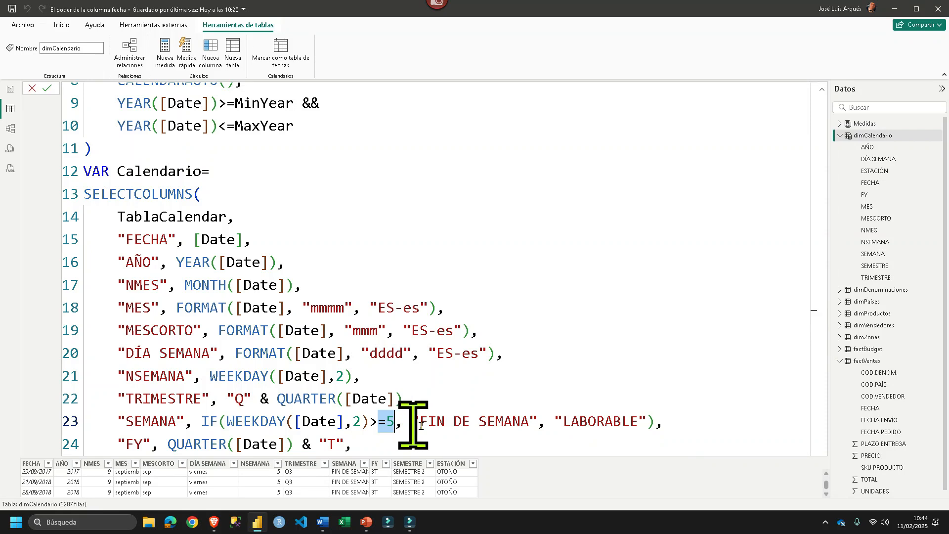
- Examine the FY definition with its "T" suffix, comparing it with the "Q" prefix and QUARTER([Date]) in TRIMESTRE
scroll(411, 429, "down", 1)
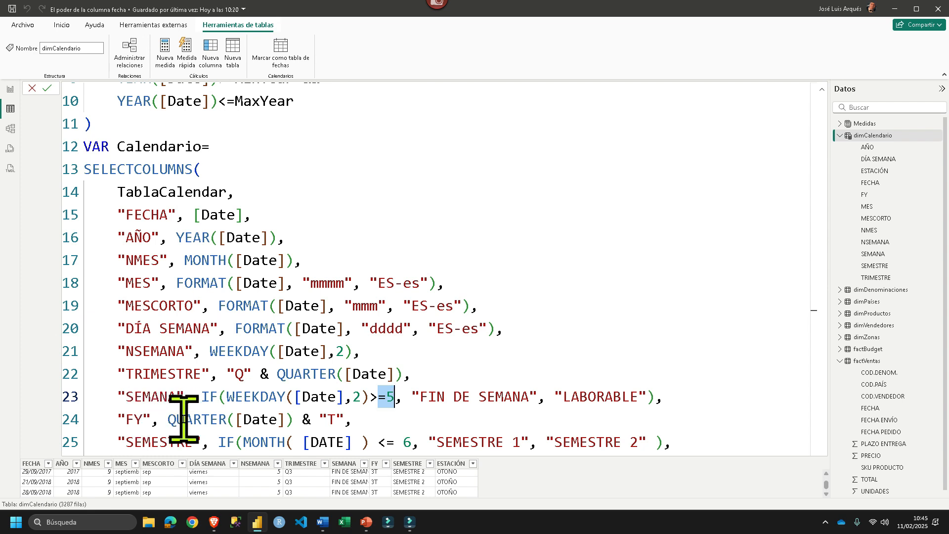
left_click_drag(304, 424, 347, 422)
left_click(218, 369)
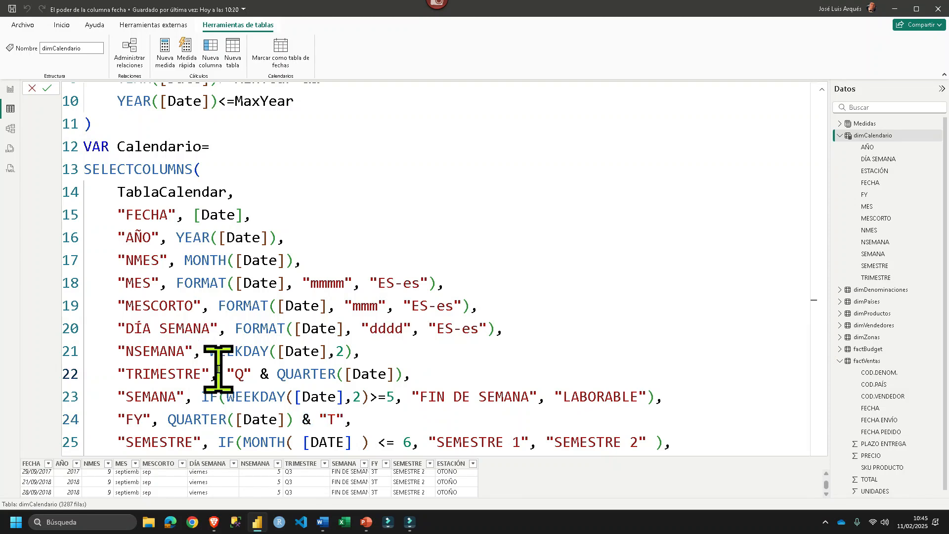
left_click_drag(218, 371, 252, 372)
left_click_drag(292, 418, 346, 412)
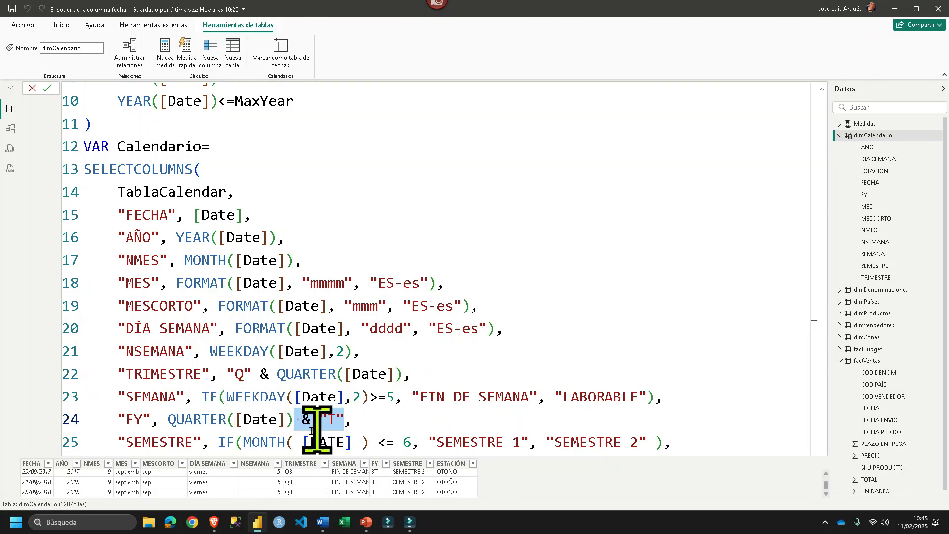
left_click_drag(402, 379, 276, 376)
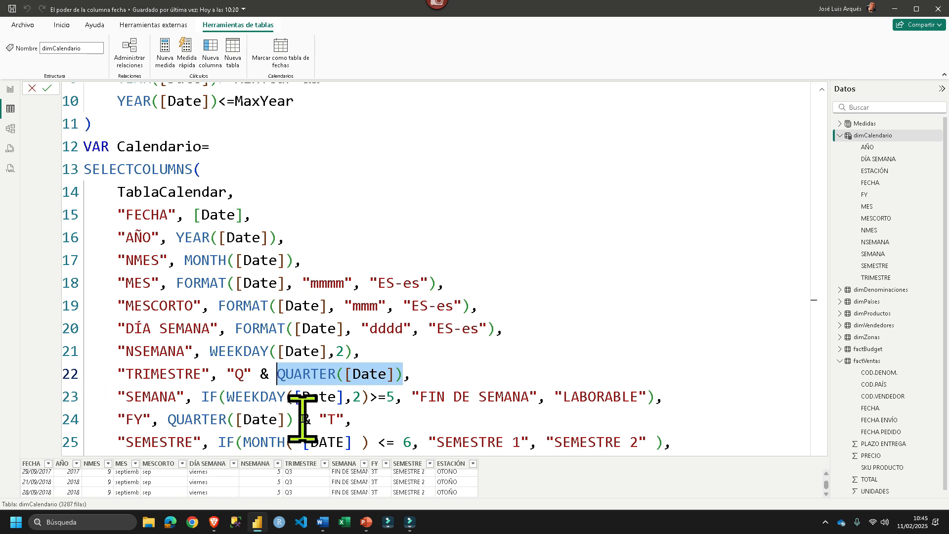
- Examine the SEMESTRE definition, with its MONTH([DATE]) <= 6 condition and the "SEMESTRE 1" and "SEMESTRE 2" results
scroll(371, 423, "down", 1)
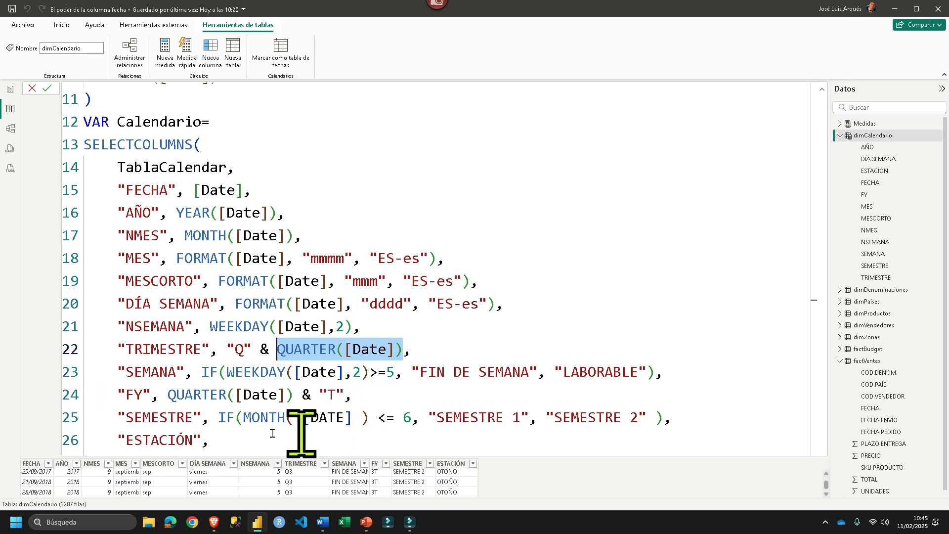
left_click_drag(211, 419, 395, 417)
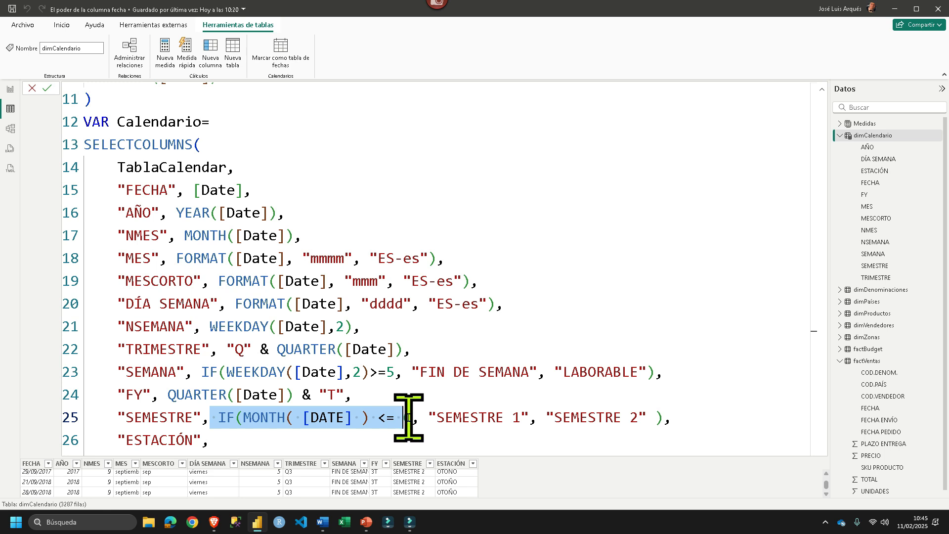
left_click_drag(428, 417, 664, 415)
scroll(489, 396, "down", 2)
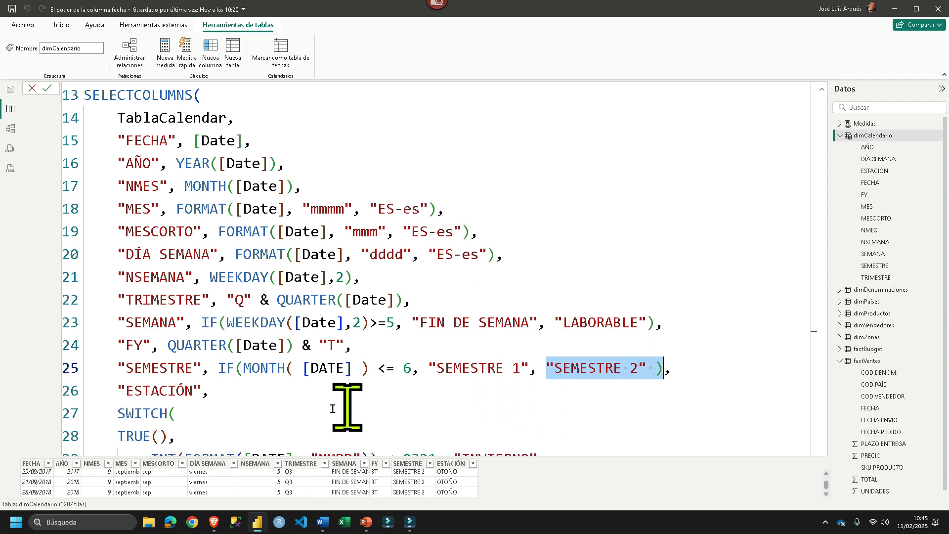
- Examine the ESTACIÓN SWITCH and its first condition, comparing the "MMDD" date with 0321 for "INVIERNO"
scroll(307, 406, "down", 2)
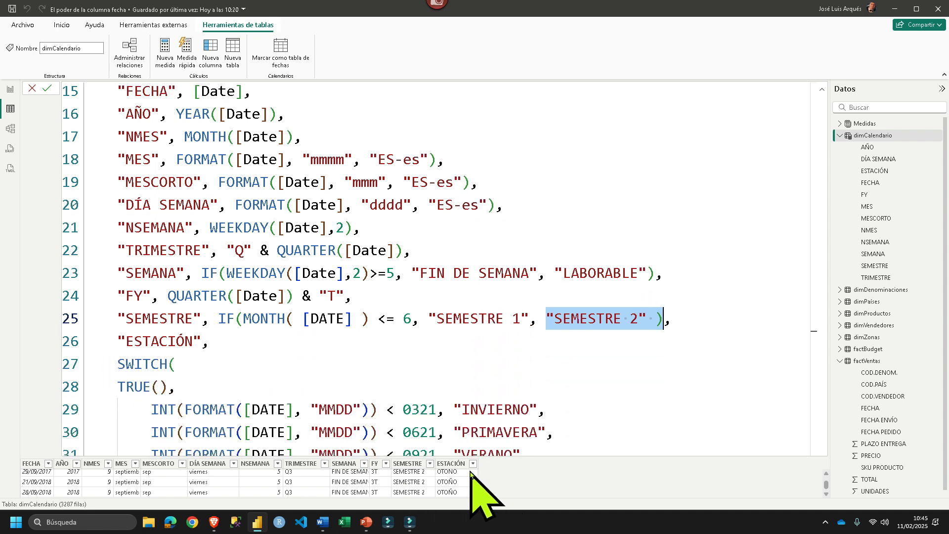
scroll(183, 370, "down", 1)
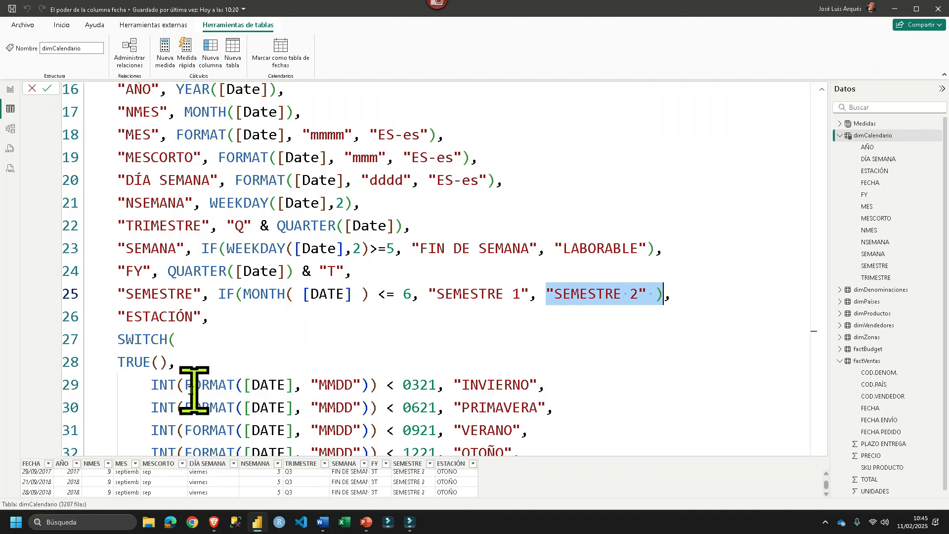
left_click_drag(142, 388, 357, 388)
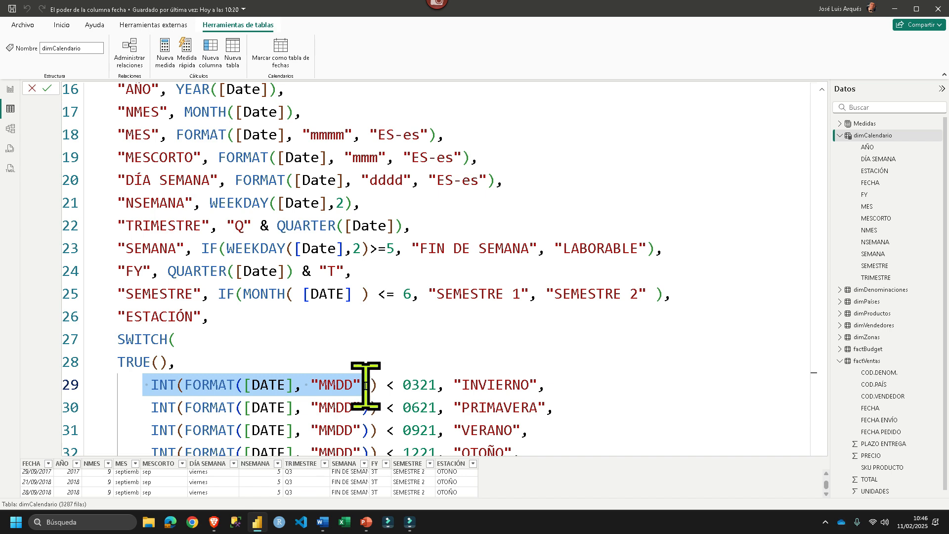
left_click_drag(365, 385, 414, 385)
double_click(422, 386)
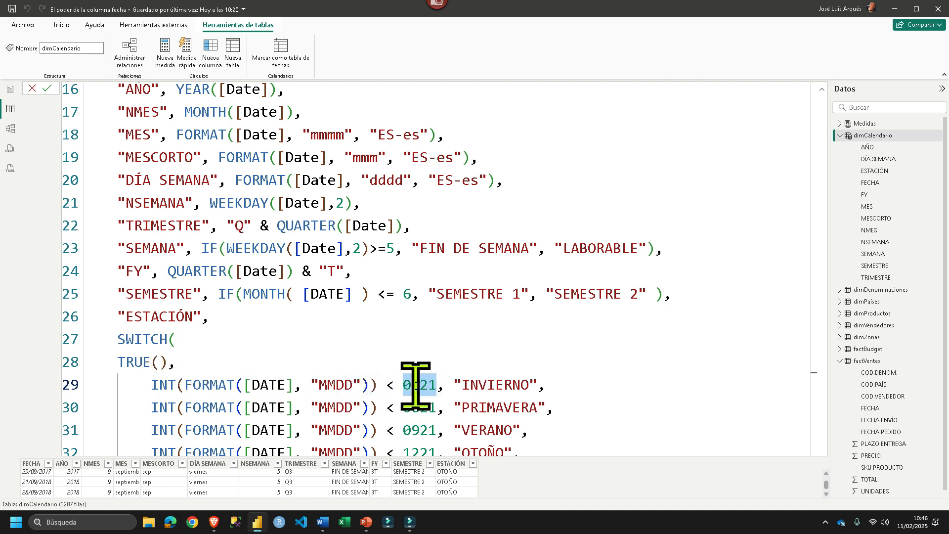
left_click_drag(454, 384, 545, 384)
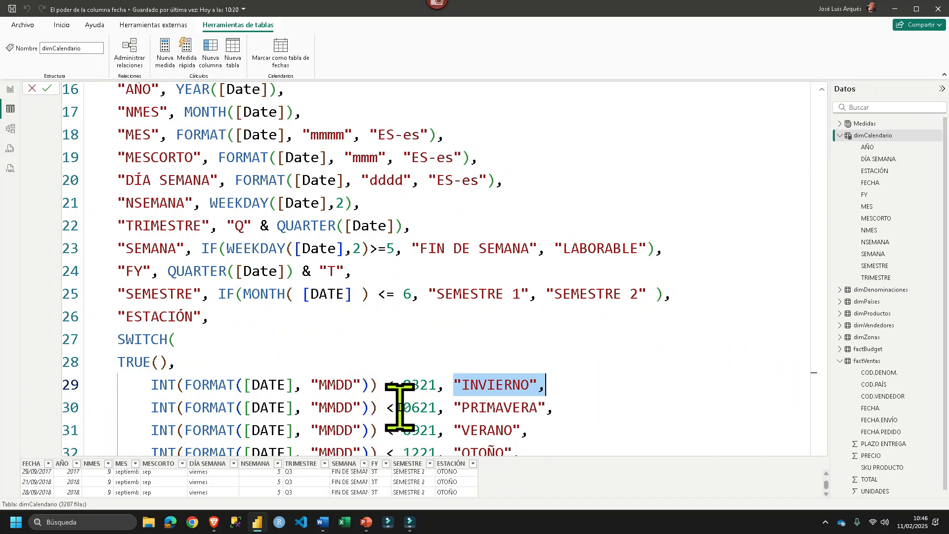
- Examine the remaining ESTACIÓN conditions for "PRIMAVERA", "VERANO" and "OTOÑO", and the default "INVIERNO" result
left_click_drag(403, 408, 555, 409)
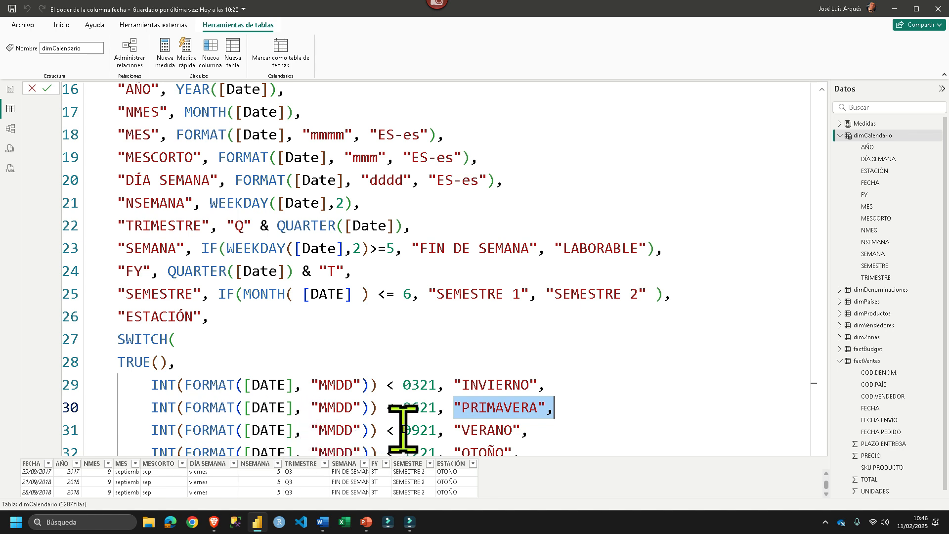
left_click_drag(454, 430, 526, 428)
scroll(461, 415, "down", 1)
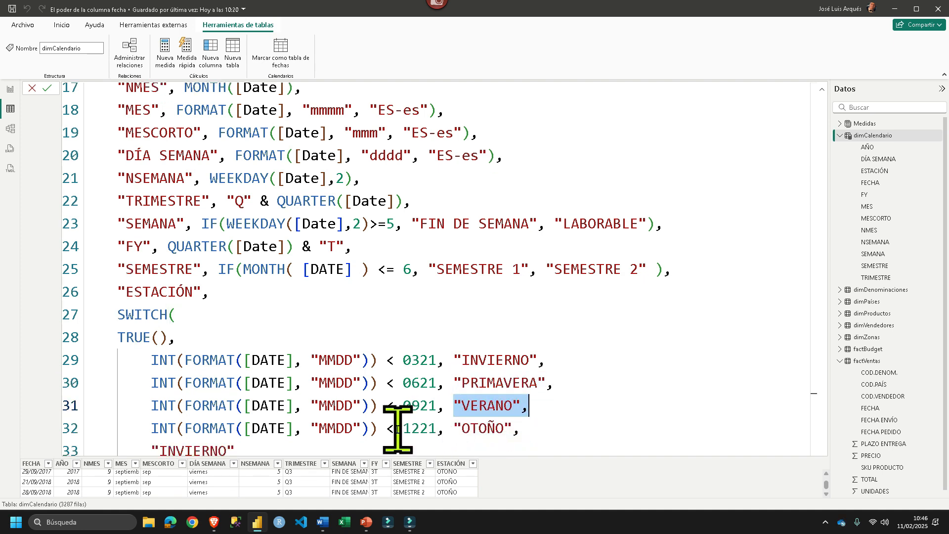
left_click_drag(403, 428, 519, 428)
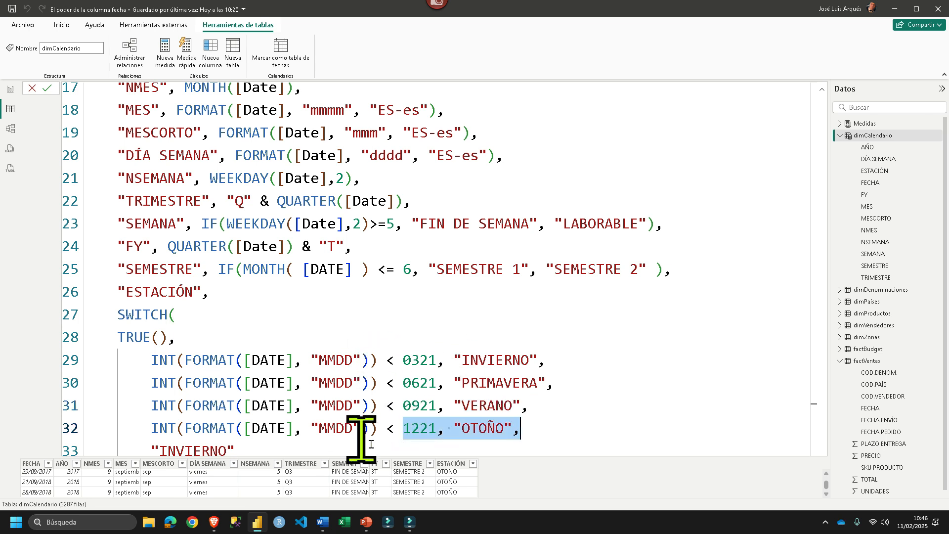
left_click_drag(236, 450, 144, 441)
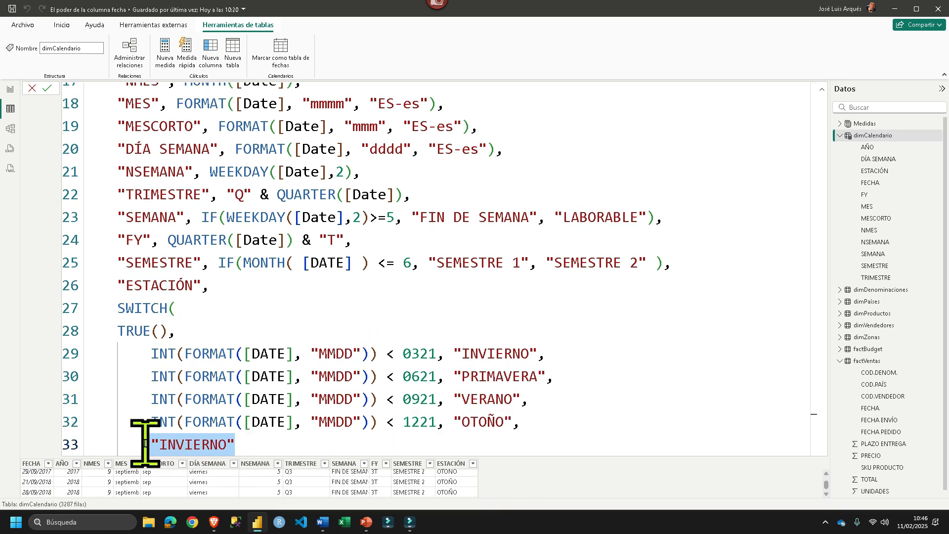
scroll(249, 395, "down", 1)
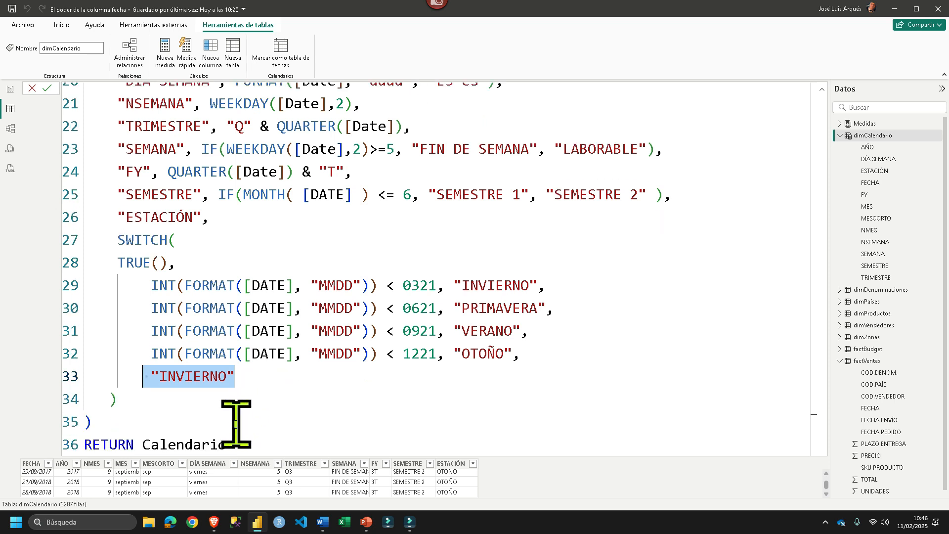
- Review the whole SELECTCOLUMNS block through RETURN Calendario and shrink the formula text to show the generated table rows
scroll(250, 332, "up", 3)
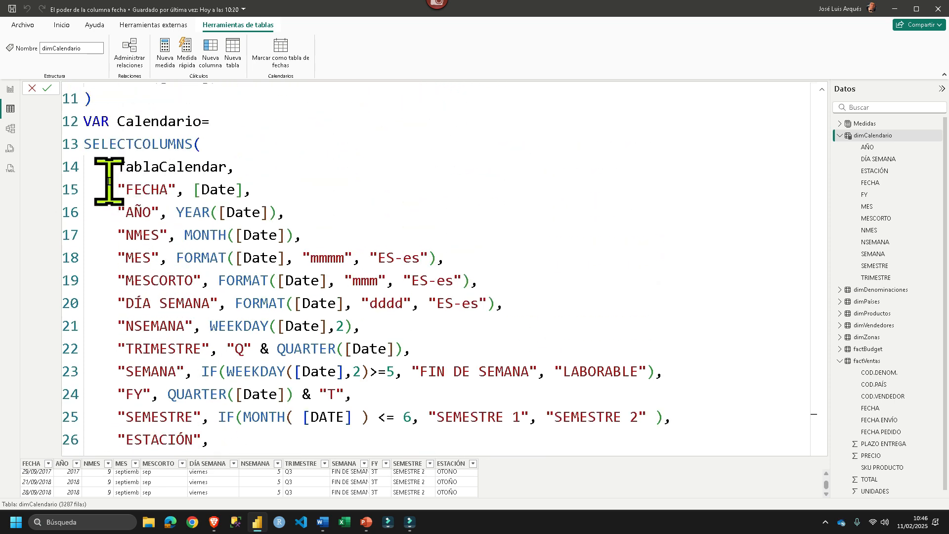
scroll(202, 410, "down", 2)
scroll(197, 420, "down", 2)
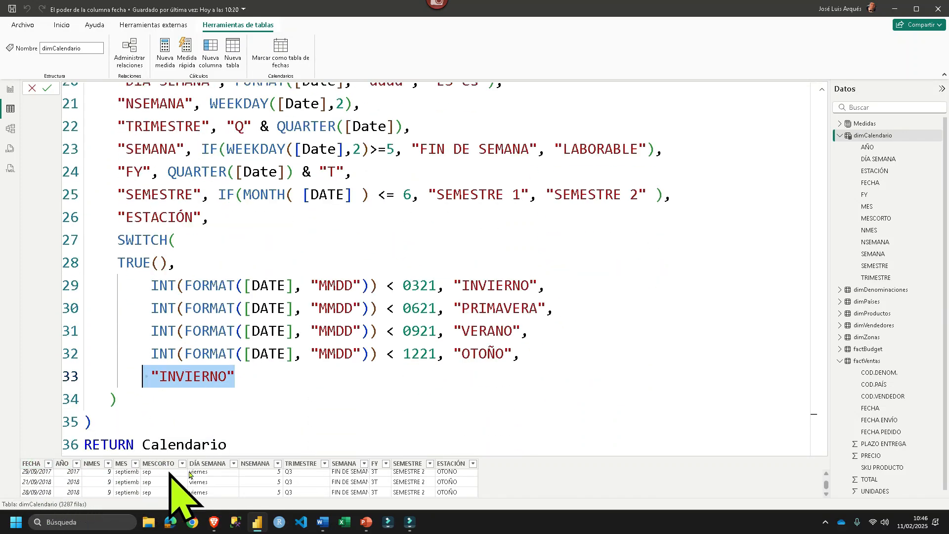
scroll(463, 254, "up", 1)
scroll(463, 254, "down", 5)
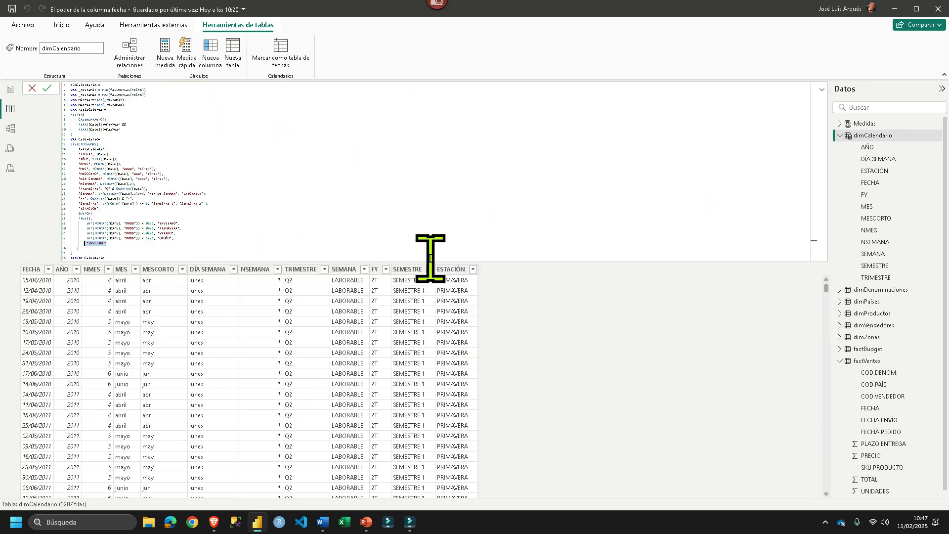
scroll(431, 258, "down", 1)
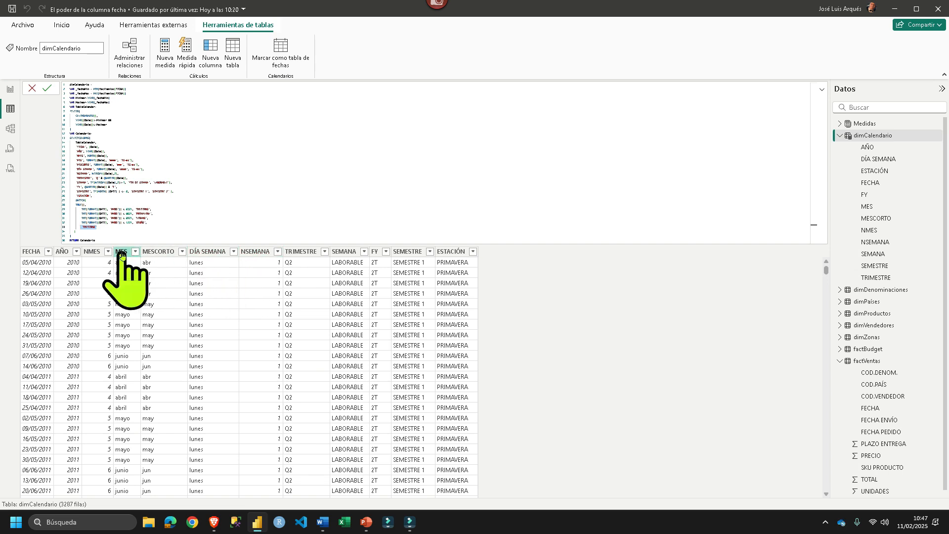
- View the data types available for the MESCORTO column of dimCalendario
left_click(158, 252)
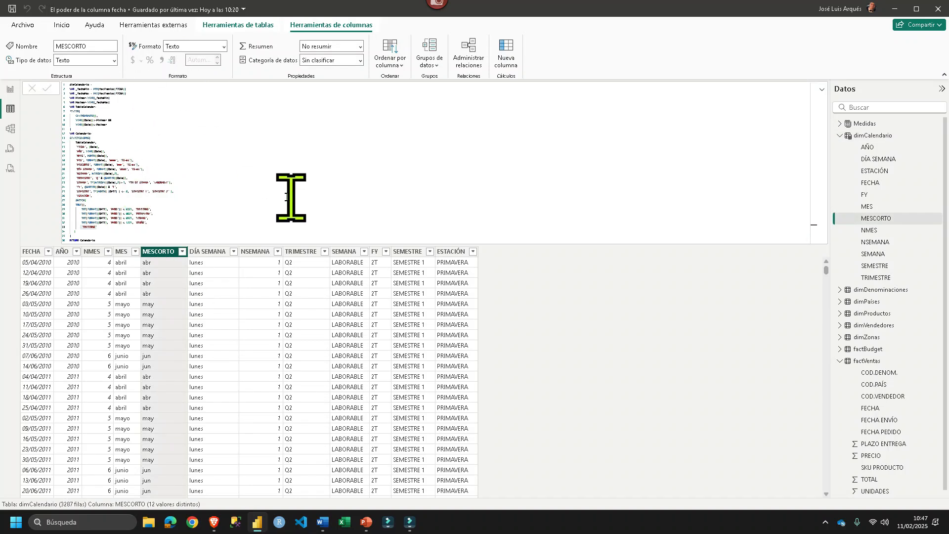
left_click(114, 62)
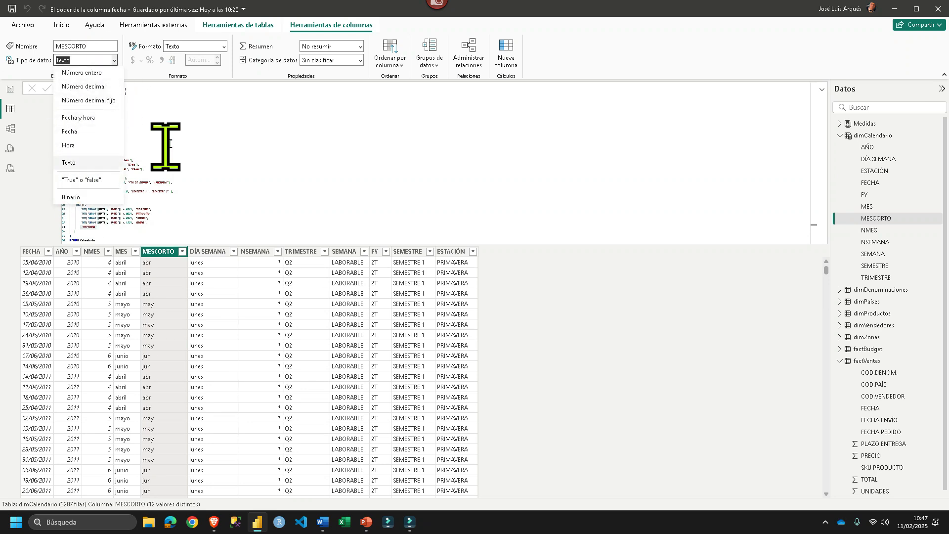
left_click(222, 129)
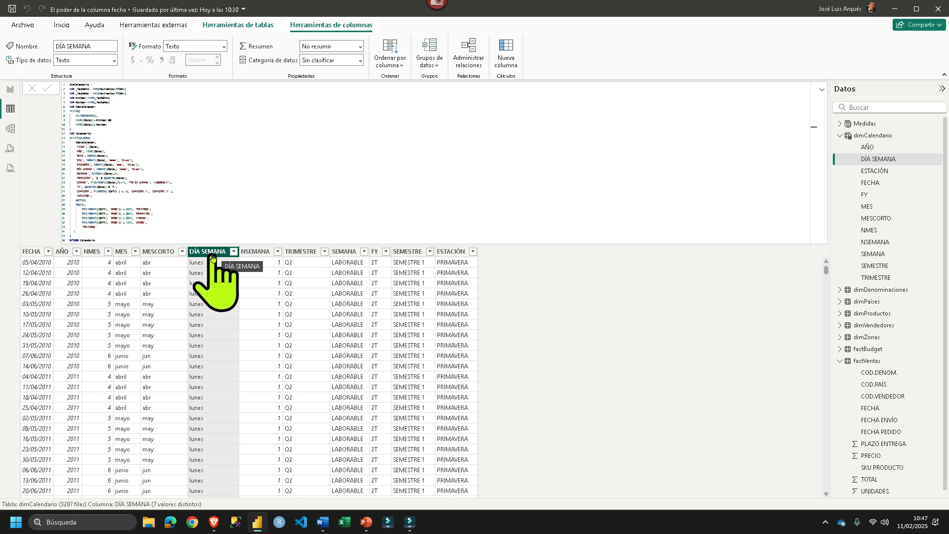
- Sort the MESCORTO column by NMES, and check its list of filter values without applying a filter
left_click(157, 252)
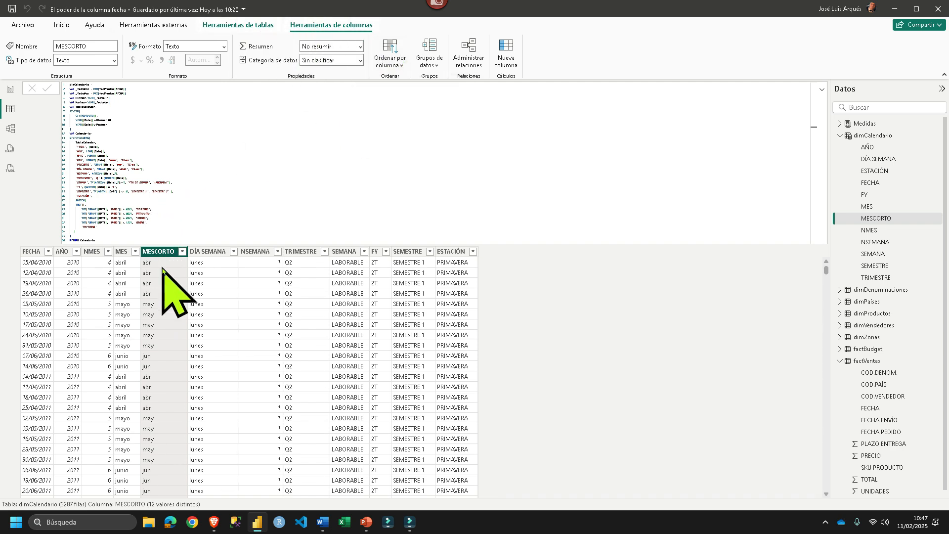
left_click(400, 67)
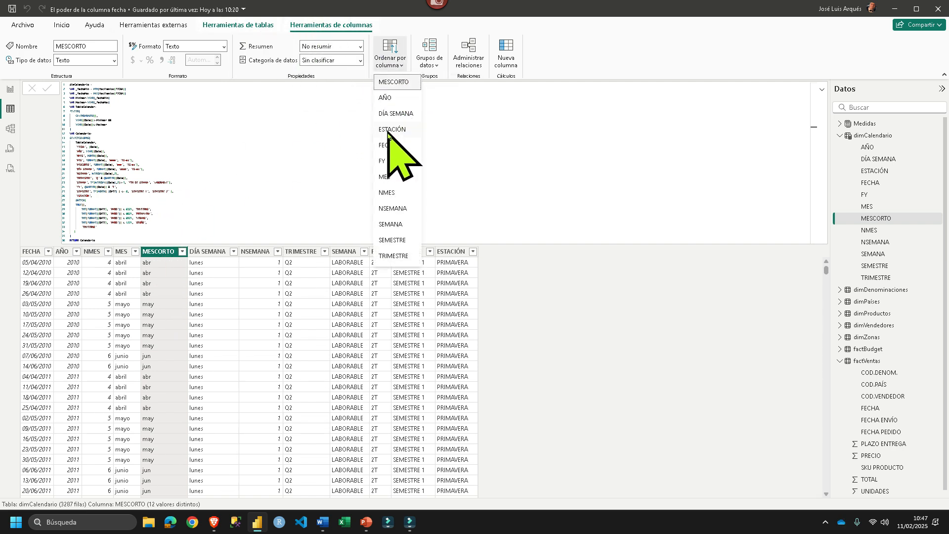
left_click(388, 194)
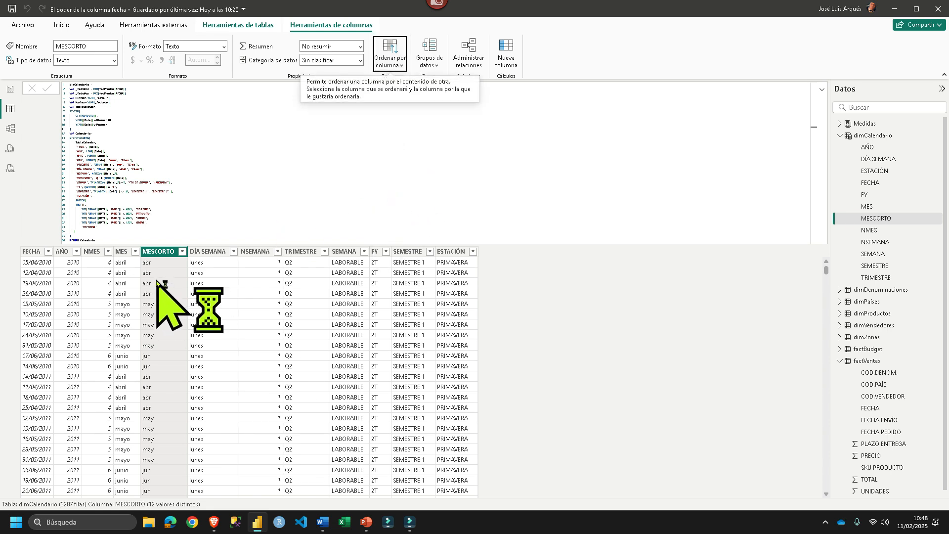
left_click(182, 252)
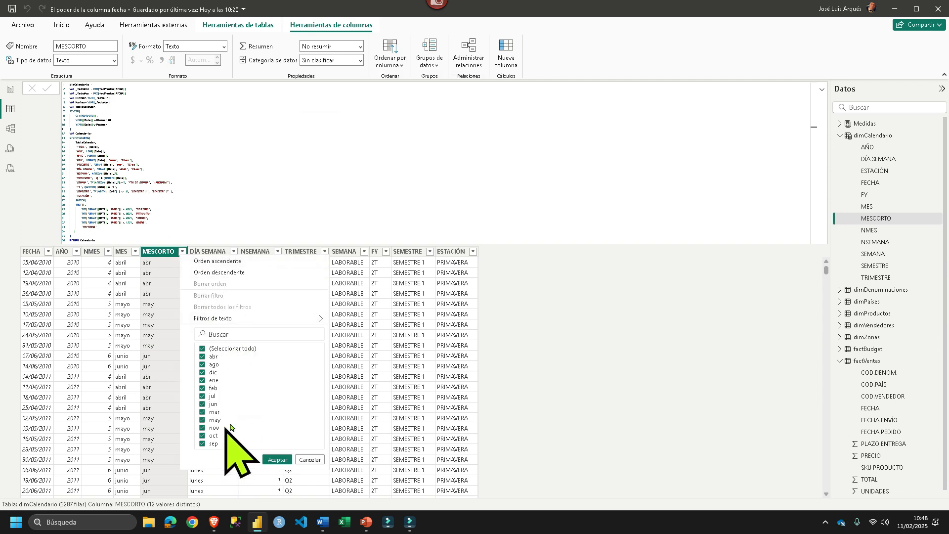
left_click(308, 460)
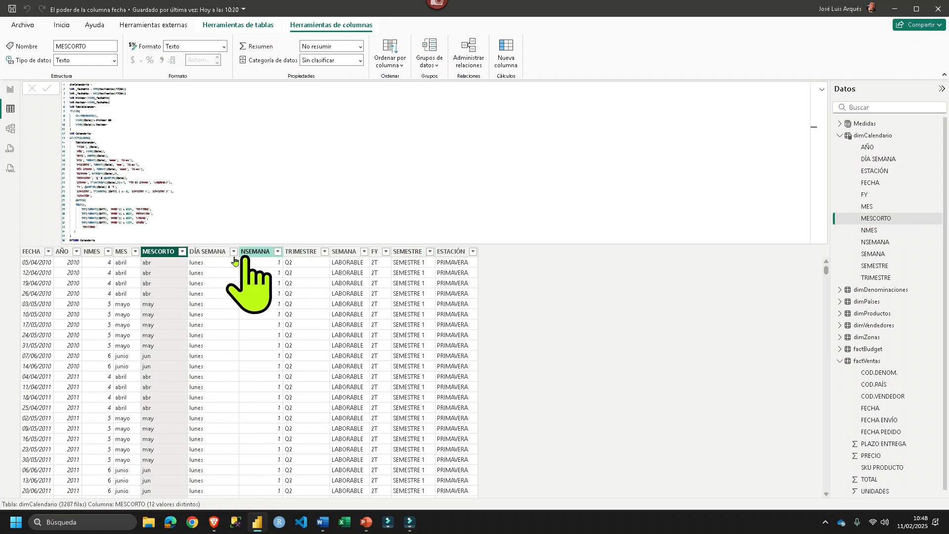
- Check the filter values of the DÍA SEMANA column without applying a filter, and sort that column by NSEMANA
left_click(193, 252)
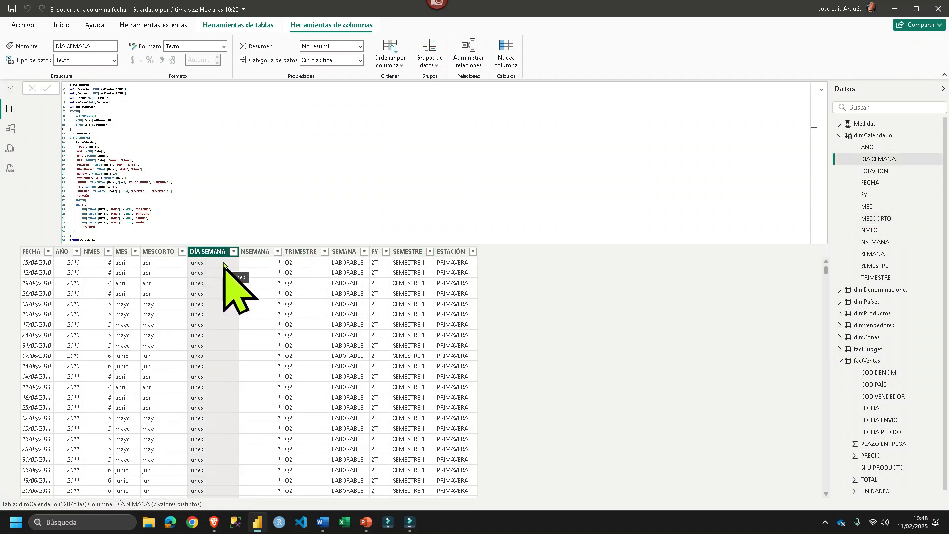
left_click(234, 251)
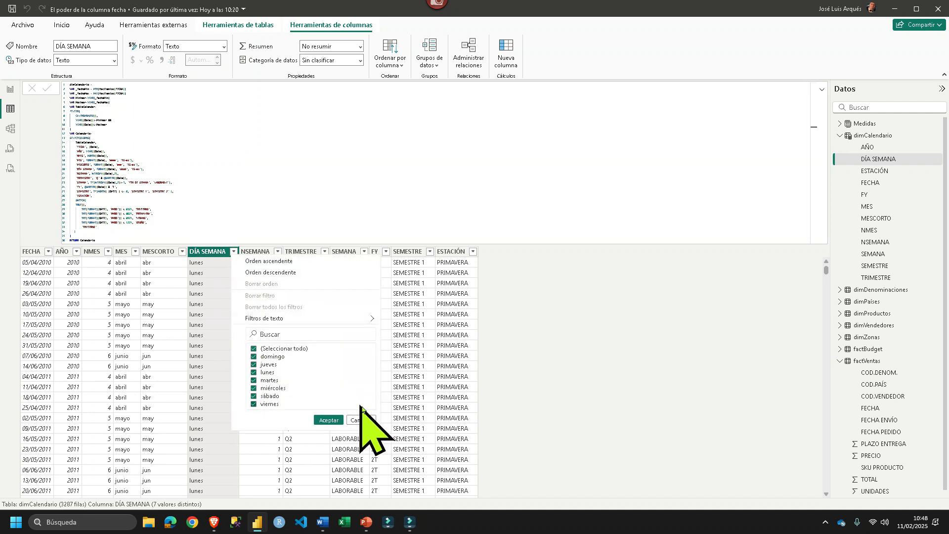
left_click(361, 421)
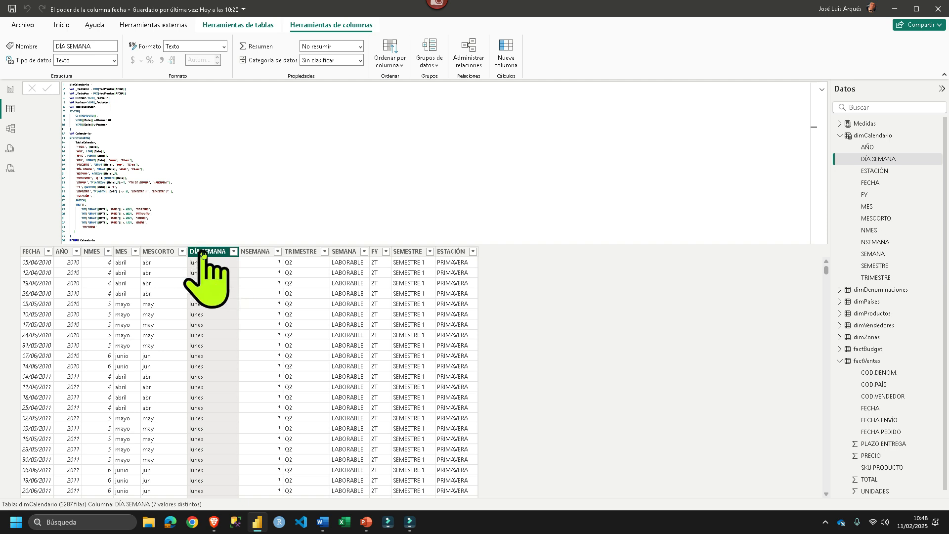
left_click(393, 62)
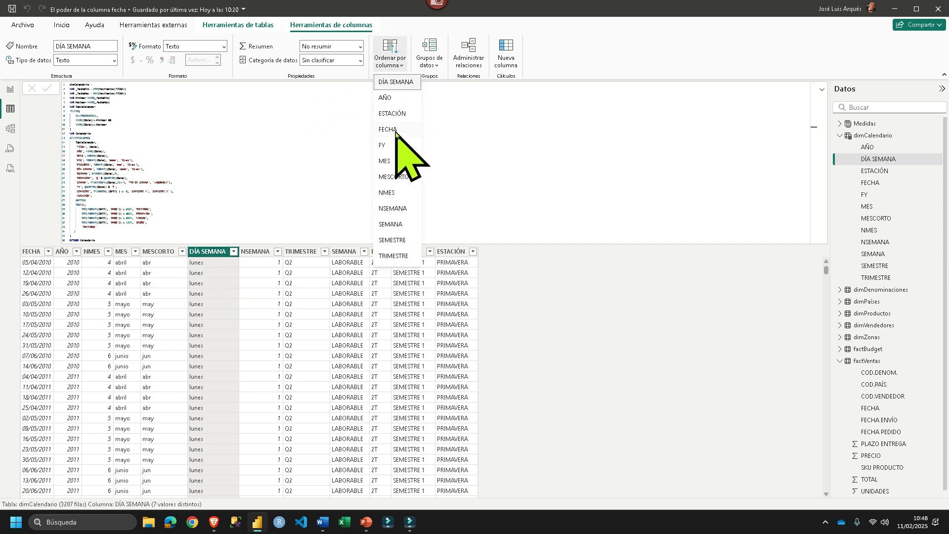
left_click(397, 209)
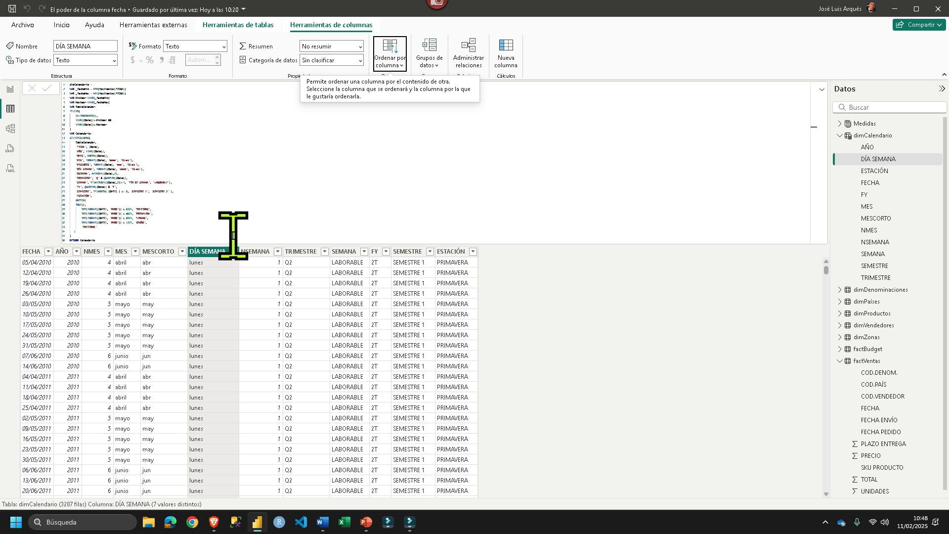
- Enlarge the dimCalendario formula and examine how the "FECHA" and "AÑO" columns use the [Date] field
left_click(30, 252)
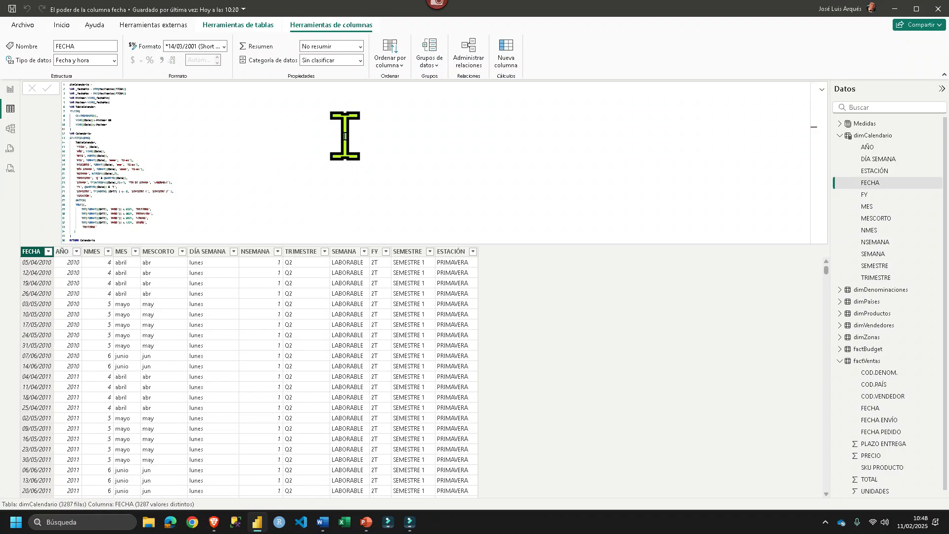
scroll(344, 136, "up", 5, "ctrl")
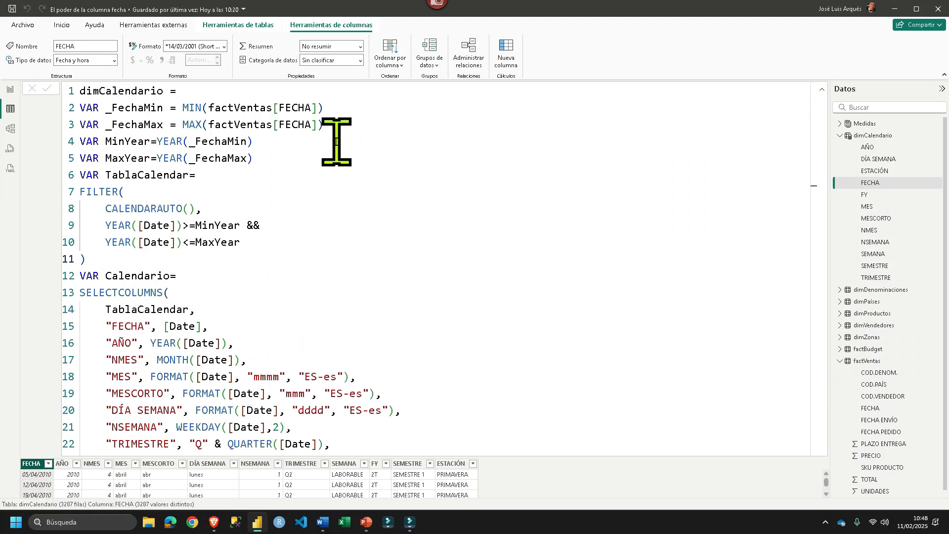
scroll(337, 141, "up", 1, "ctrl")
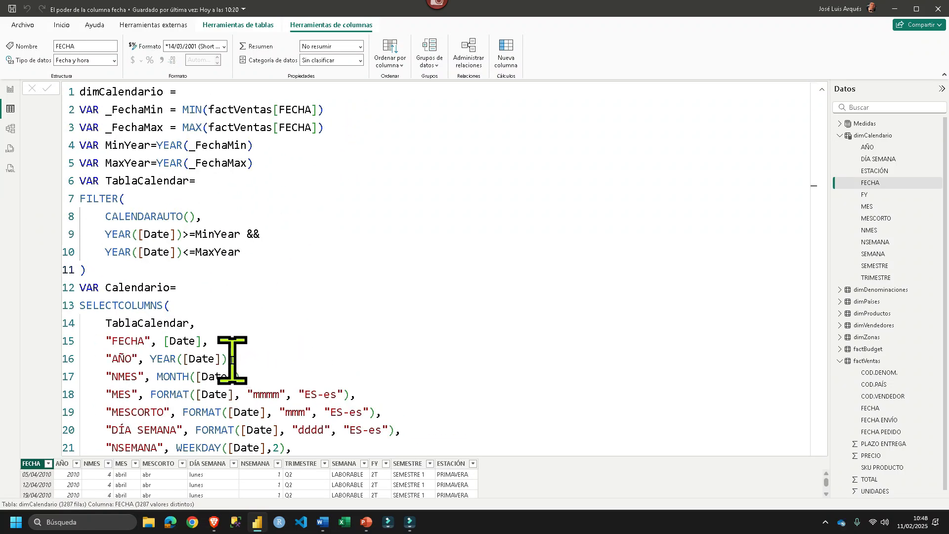
left_click_drag(170, 341, 200, 341)
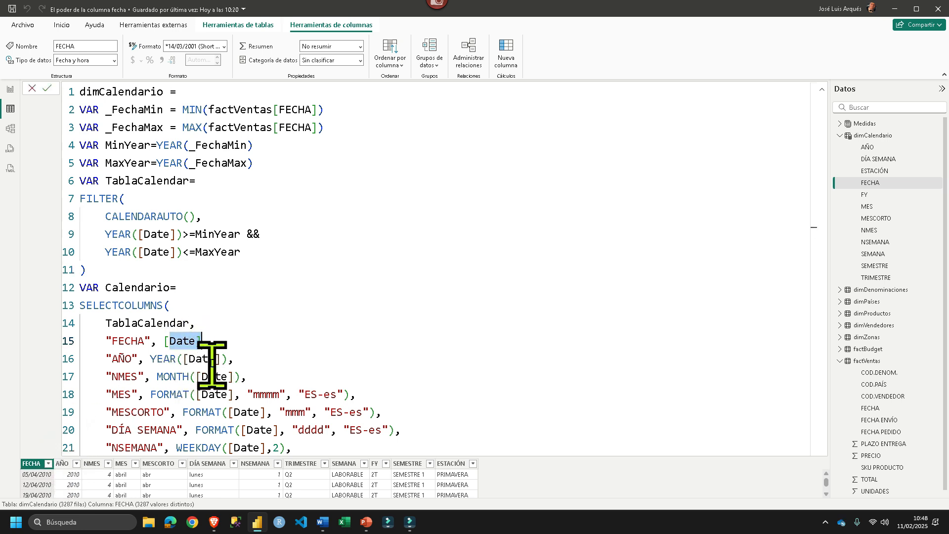
left_click_drag(224, 359, 188, 359)
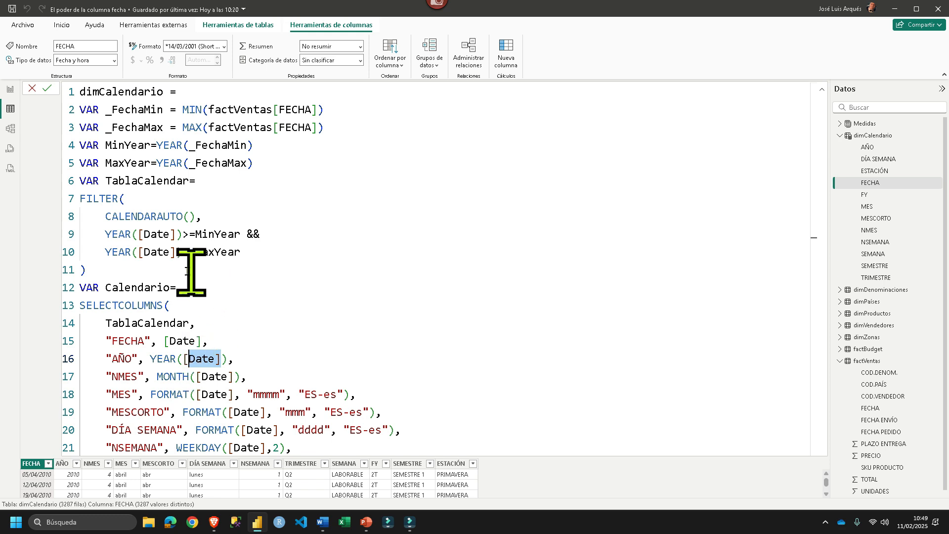
- Show the Nuevo diseño report page and filter it to 2012 with the Año slicer
left_click(10, 90)
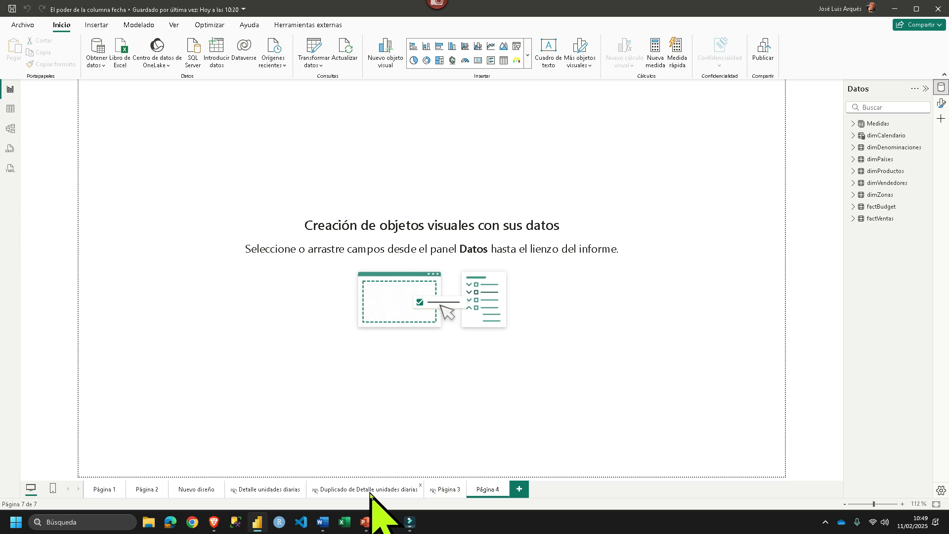
left_click(754, 110)
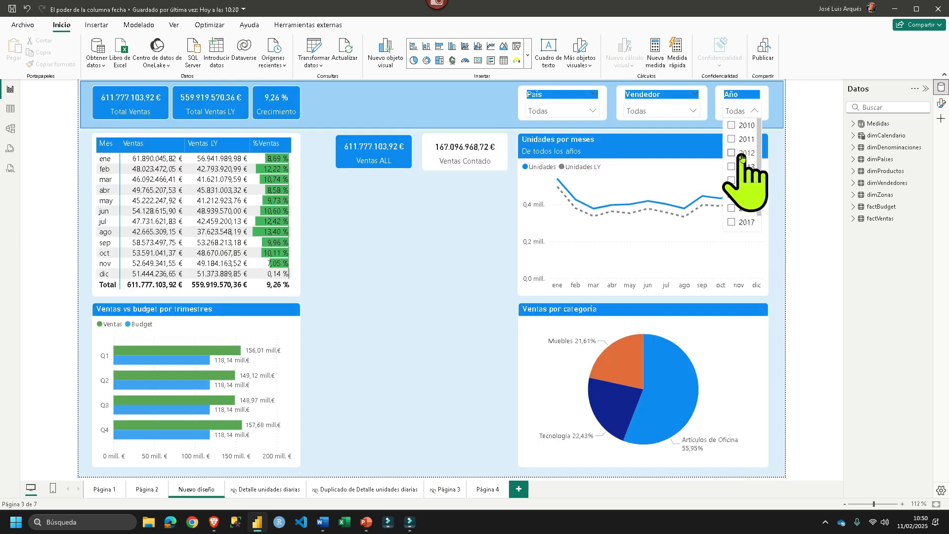
left_click(731, 153)
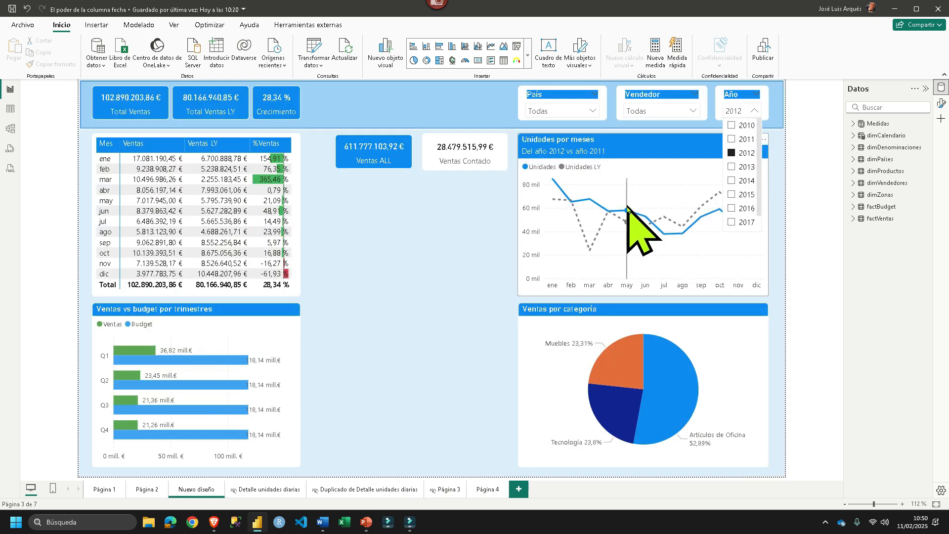
left_click(394, 224)
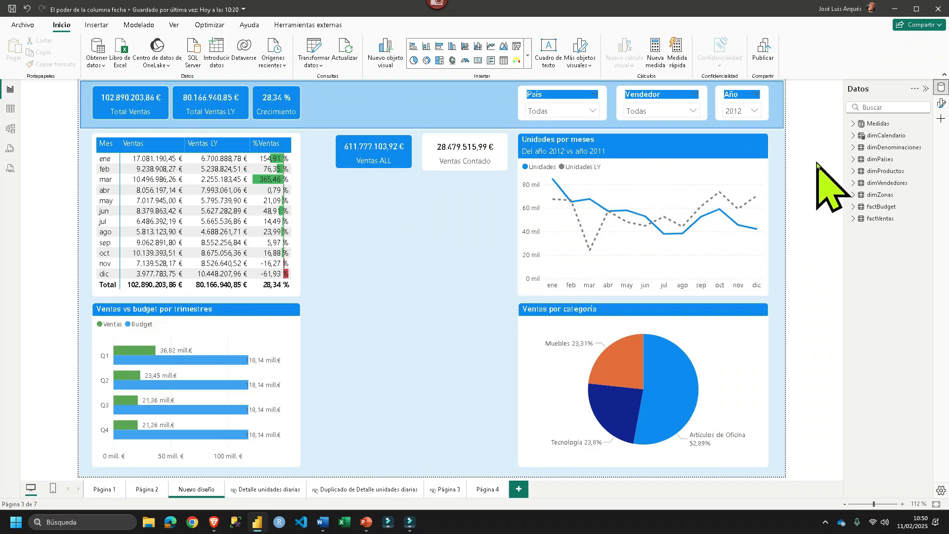
- Expand the Medidas table and enlarge the formula of the Unidades measure to read it
left_click(853, 124)
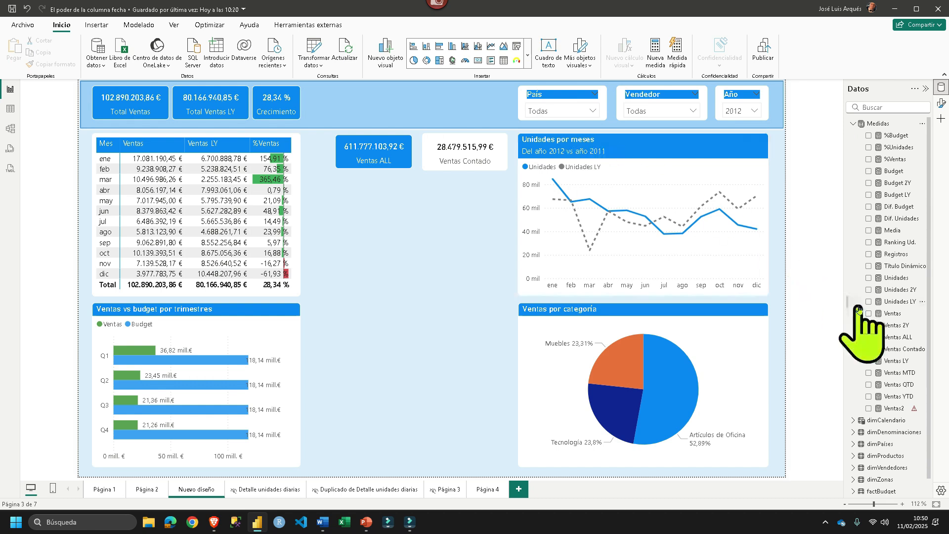
left_click(896, 279)
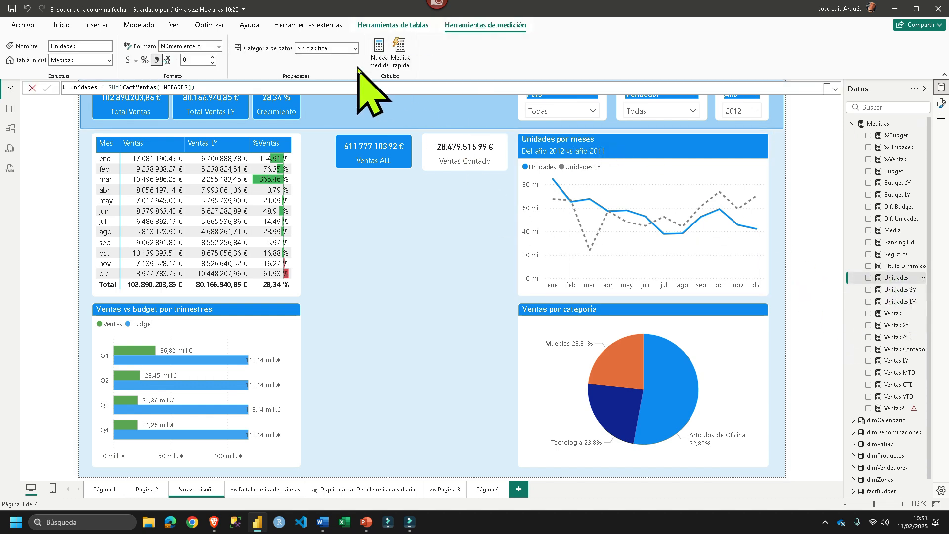
scroll(385, 86, "up", 6, "ctrl")
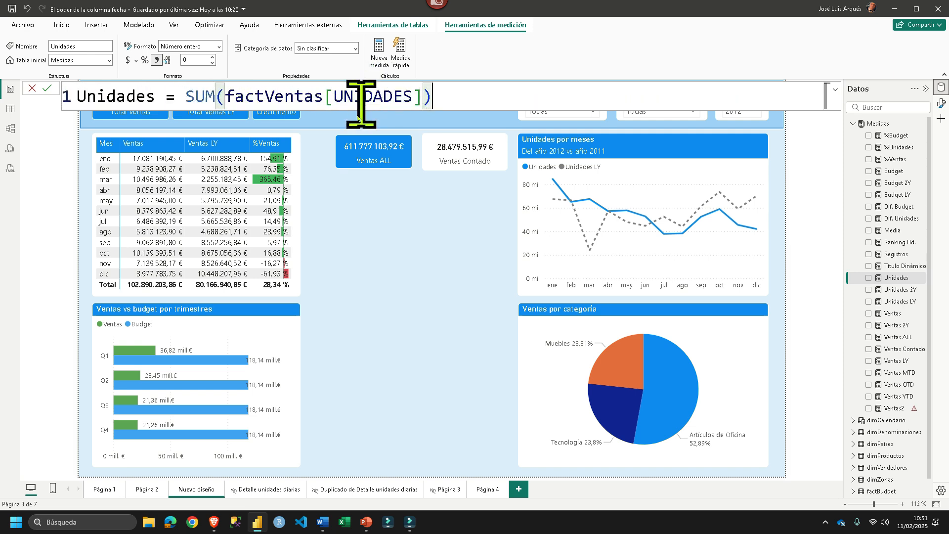
scroll(358, 117, "up", 1, "ctrl")
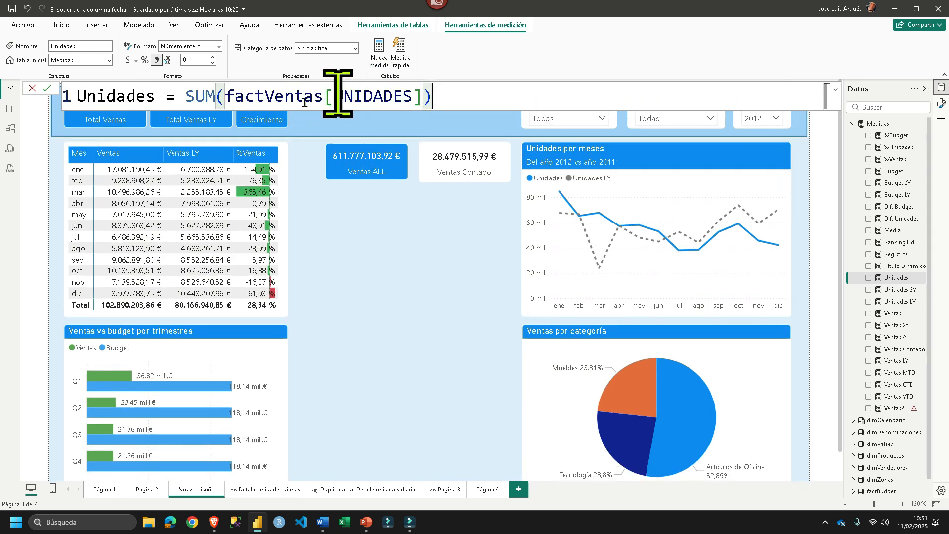
- View the UNIDADES column among the rows of the factVentas table
left_click(10, 109)
left_click(864, 361)
left_click(42, 102)
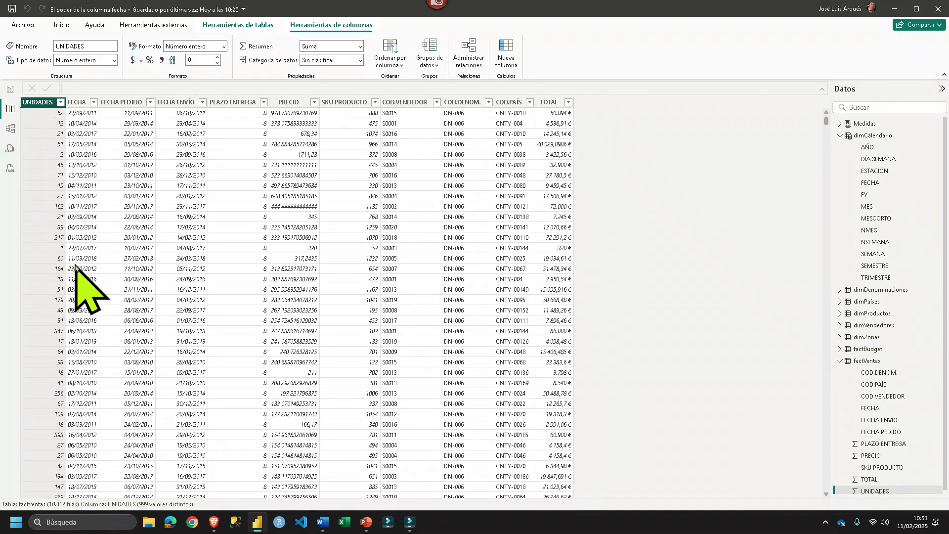
- Return to the Nuevo diseño report page, hide the Formato pane, and filter the page to 2013 with the Año slicer
left_click(10, 89)
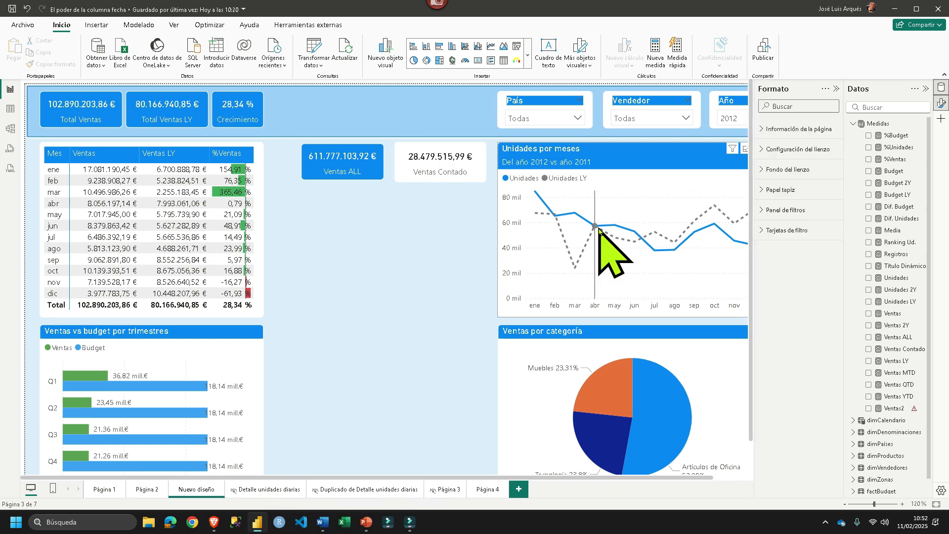
mouse_move(598, 228)
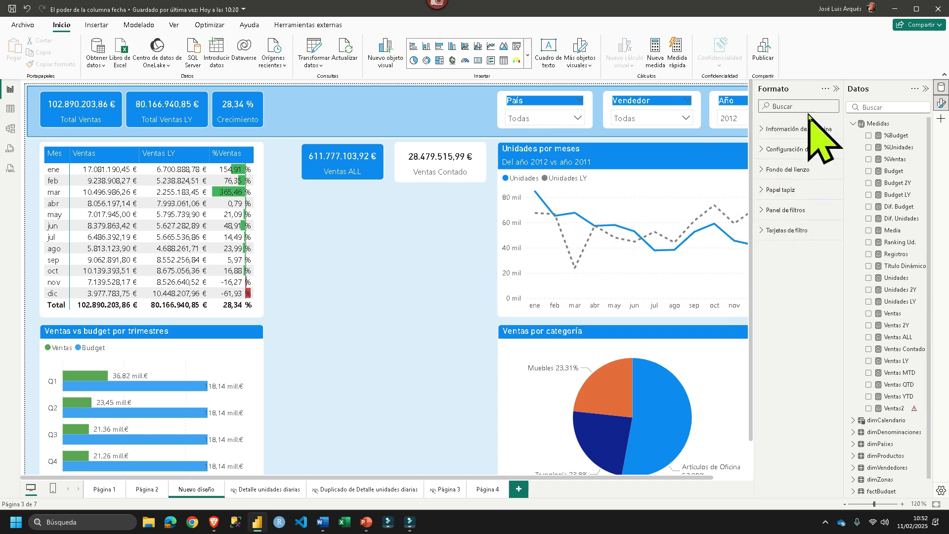
left_click(836, 89)
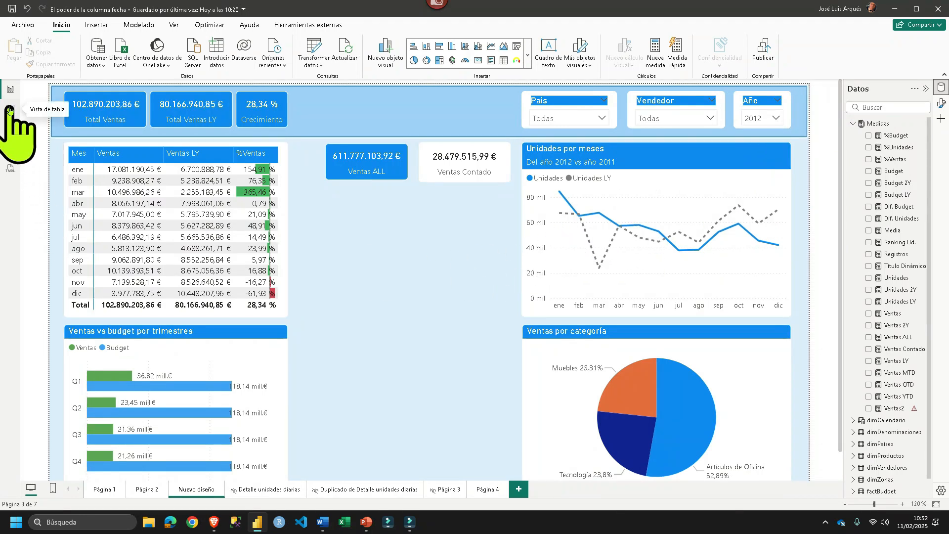
left_click(761, 118)
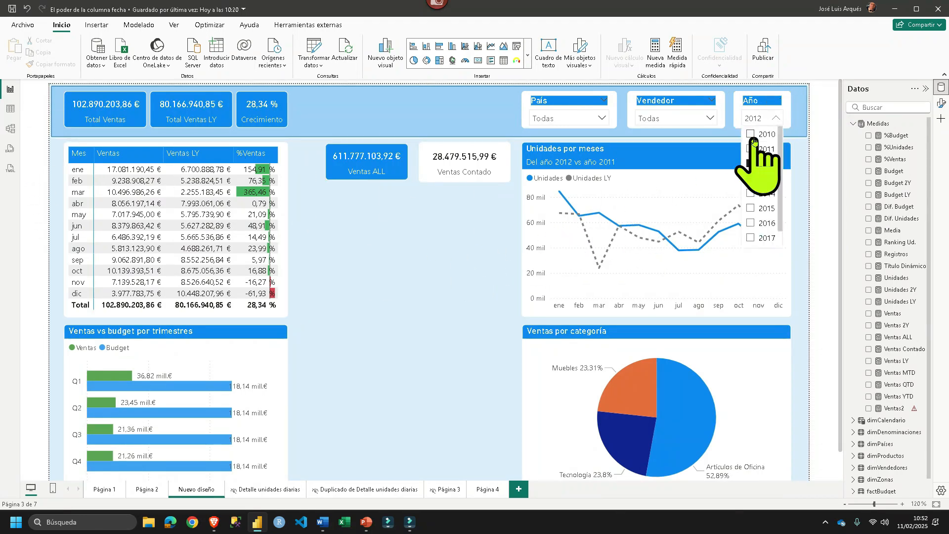
left_click(753, 179)
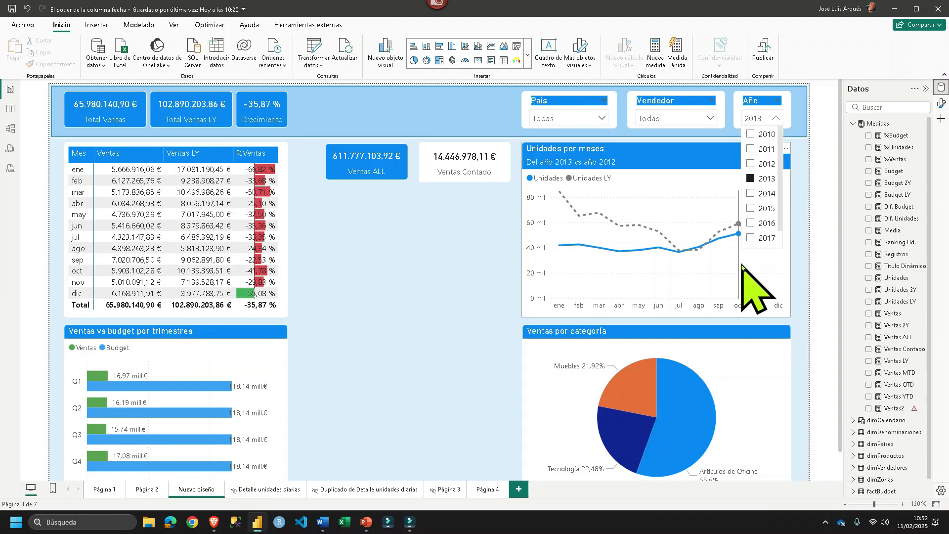
left_click(383, 242)
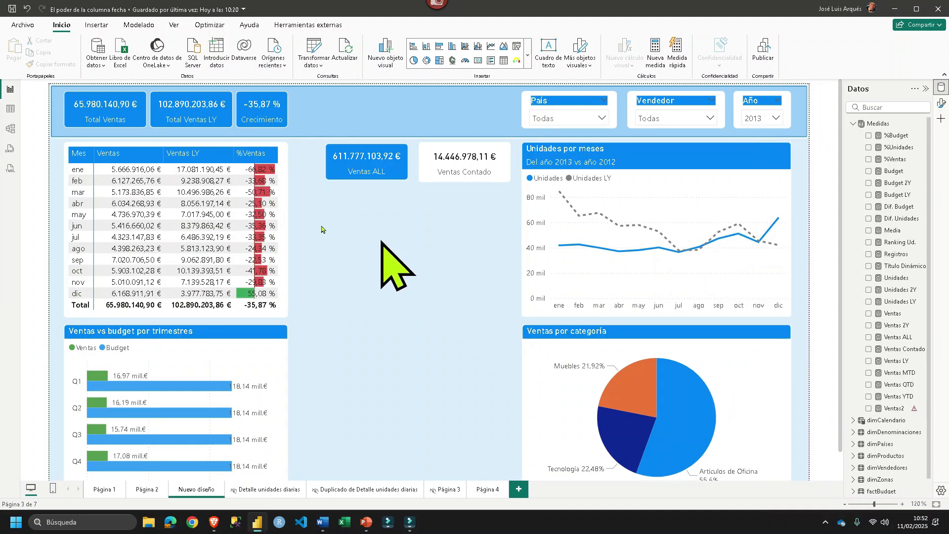
- Open the Power Query Editor from the table view and refresh the outdated preview of the factVentas query
left_click(10, 108)
left_click(61, 26)
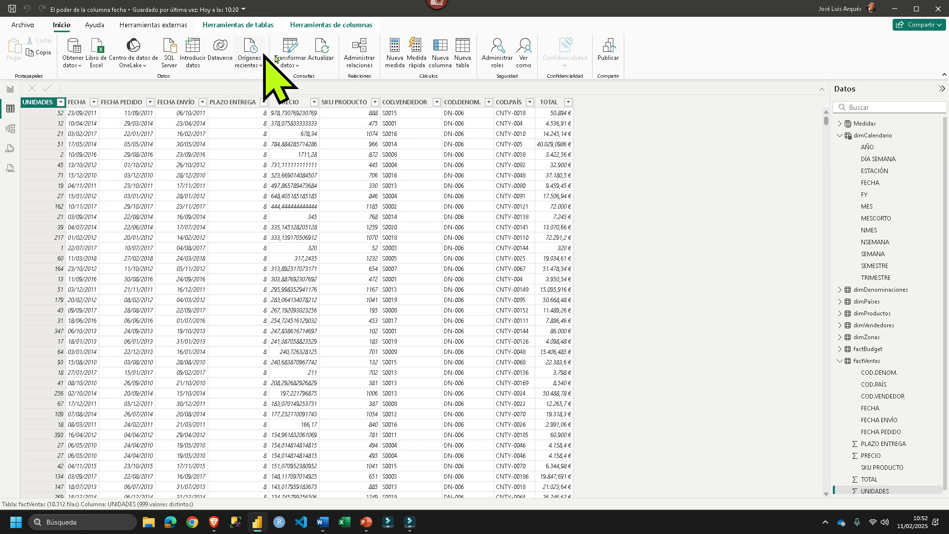
left_click(290, 62)
left_click(316, 83)
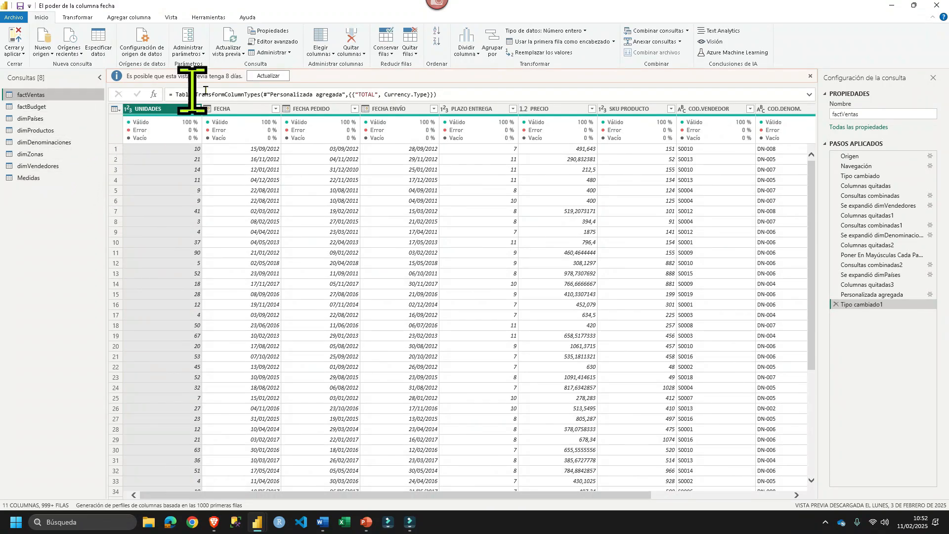
left_click(263, 77)
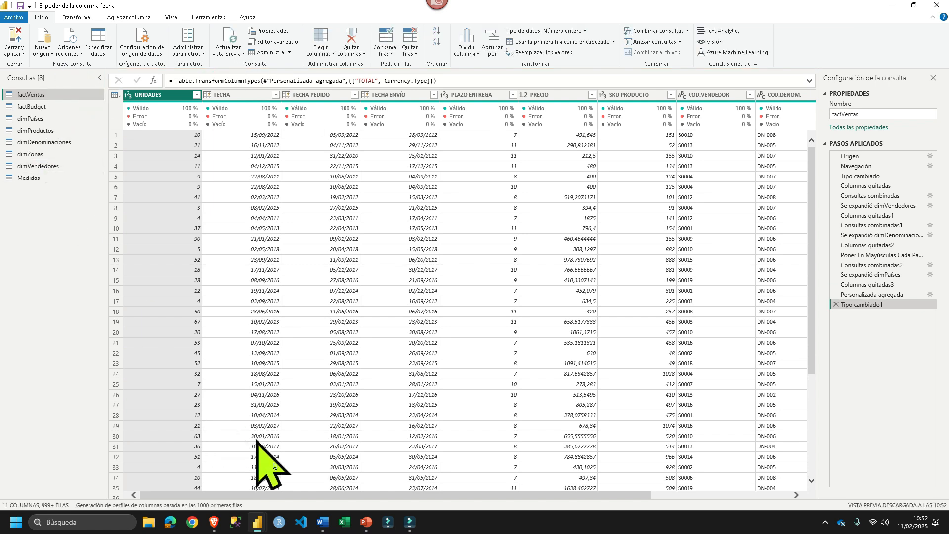
- Switch back to the main Power BI Desktop window and show the dimCalendario rows with the formula text shrunk
mouse_move(260, 520)
left_click(241, 493)
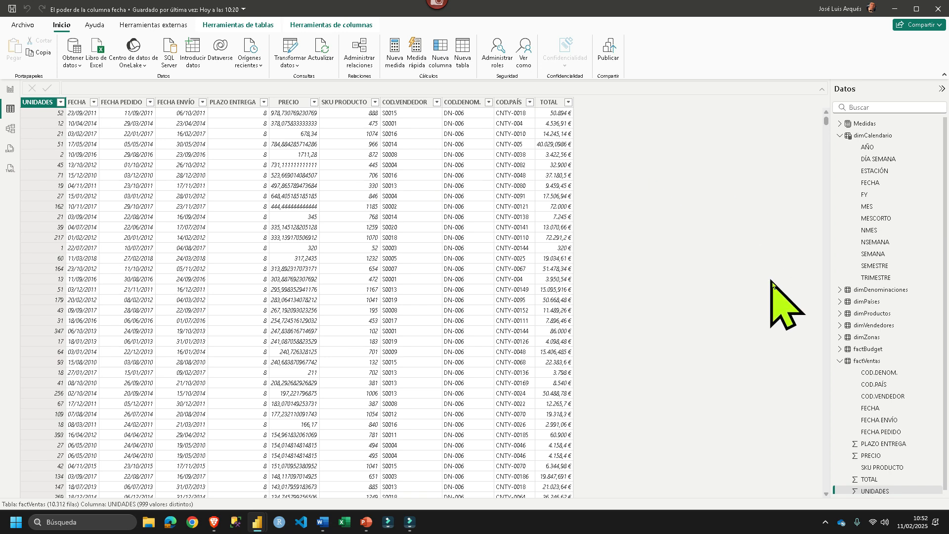
left_click(873, 135)
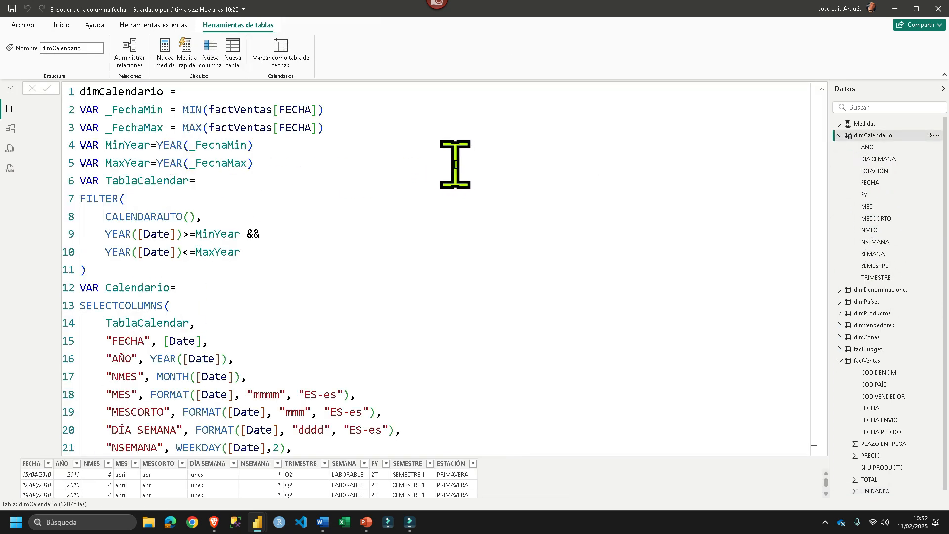
scroll(433, 163, "down", 8)
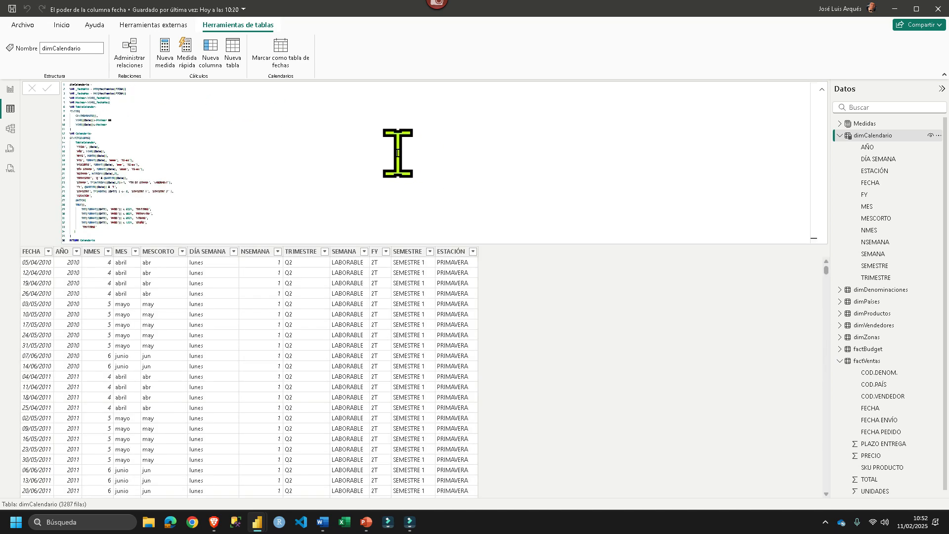
- Check the AÑO column's filter list without applying a filter, and sort the dimCalendario rows by FECHA in ascending order
left_click(77, 252)
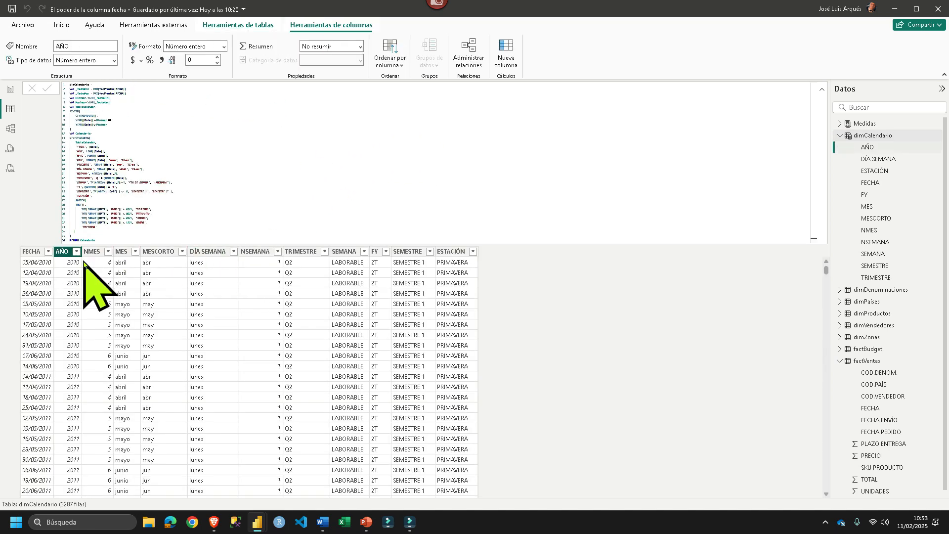
left_click(197, 435)
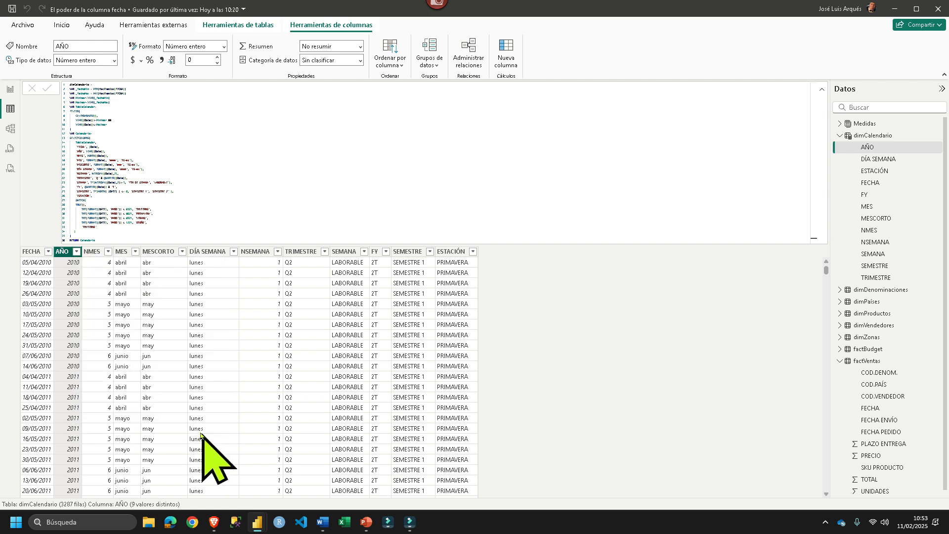
left_click(25, 252)
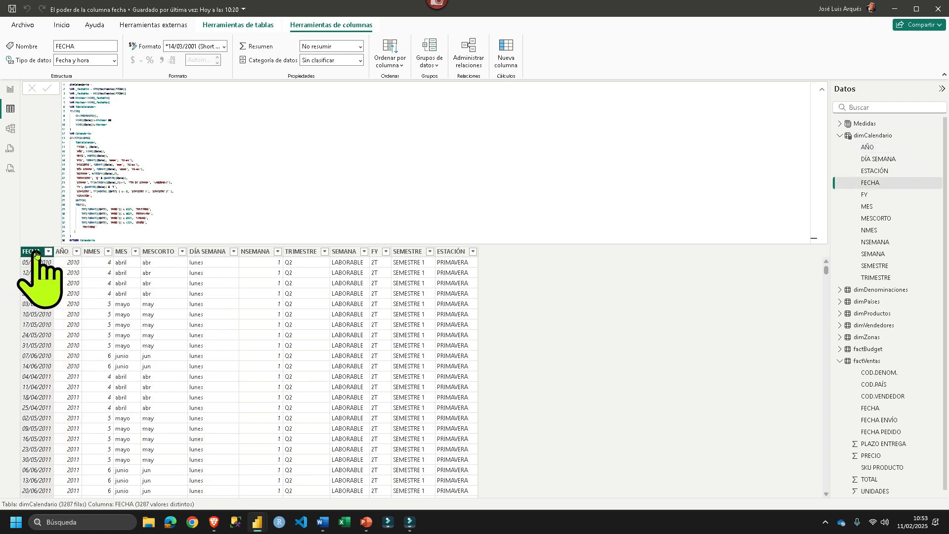
left_click(48, 252)
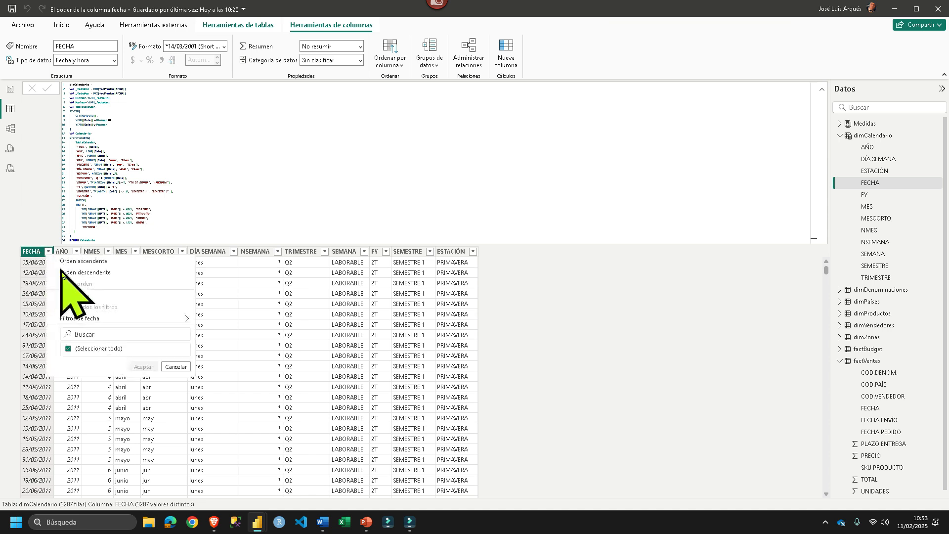
left_click(68, 263)
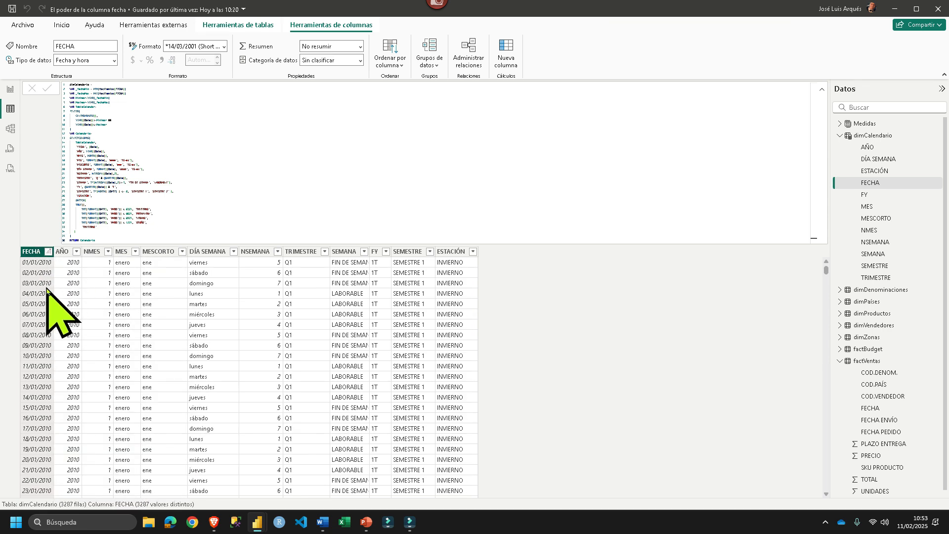
- Filter the dimCalendario rows to the year 2010 using the AÑO column
scroll(48, 291, "down", 20)
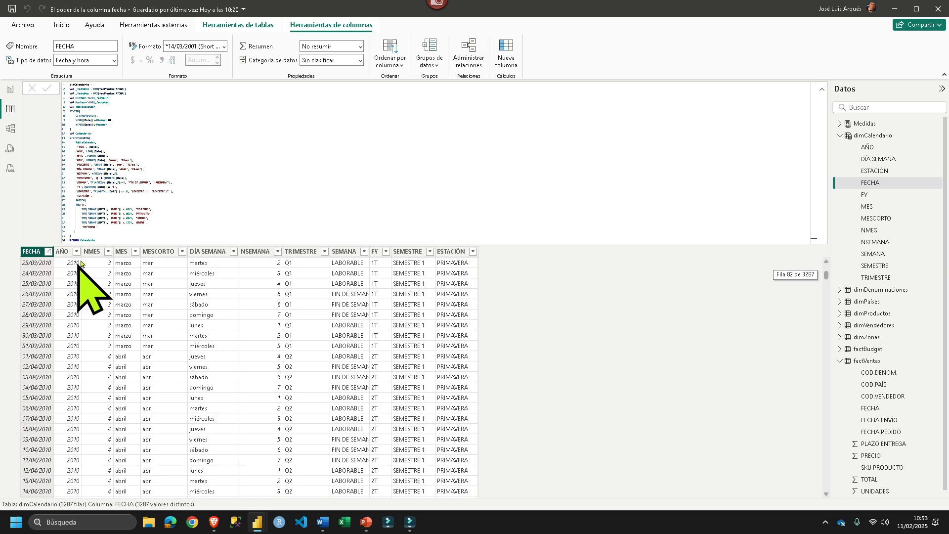
left_click(77, 252)
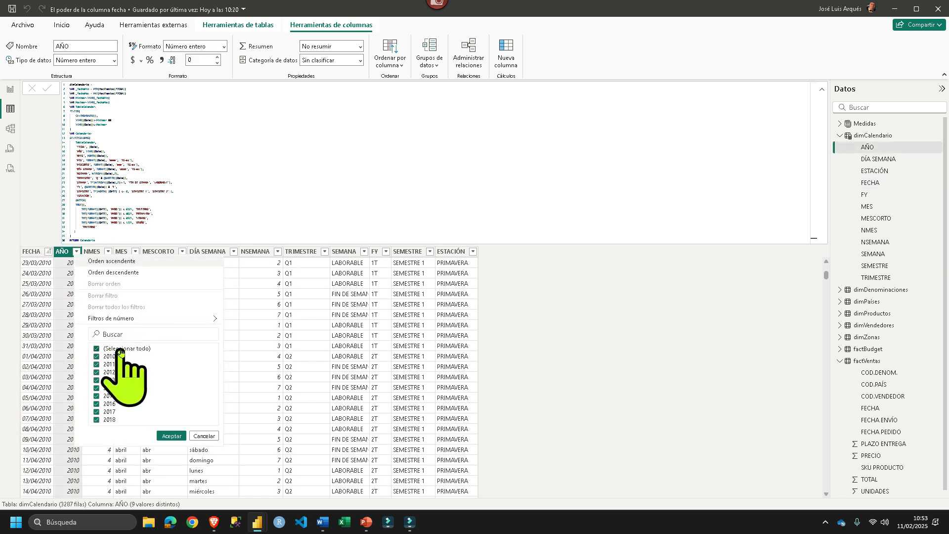
left_click(115, 358)
left_click(172, 435)
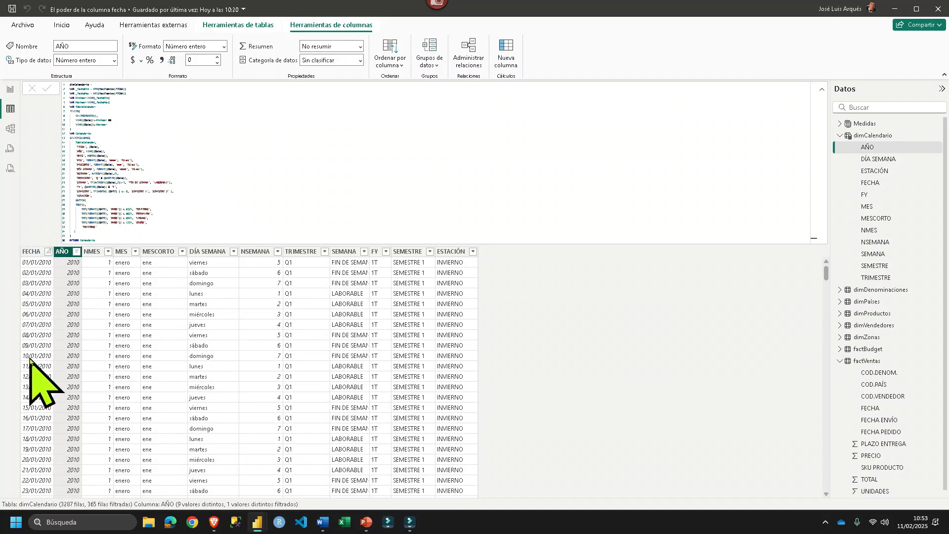
- Inspect the relationship between dimCalendario and factVentas in the model view, and close its settings without saving
left_click(10, 129)
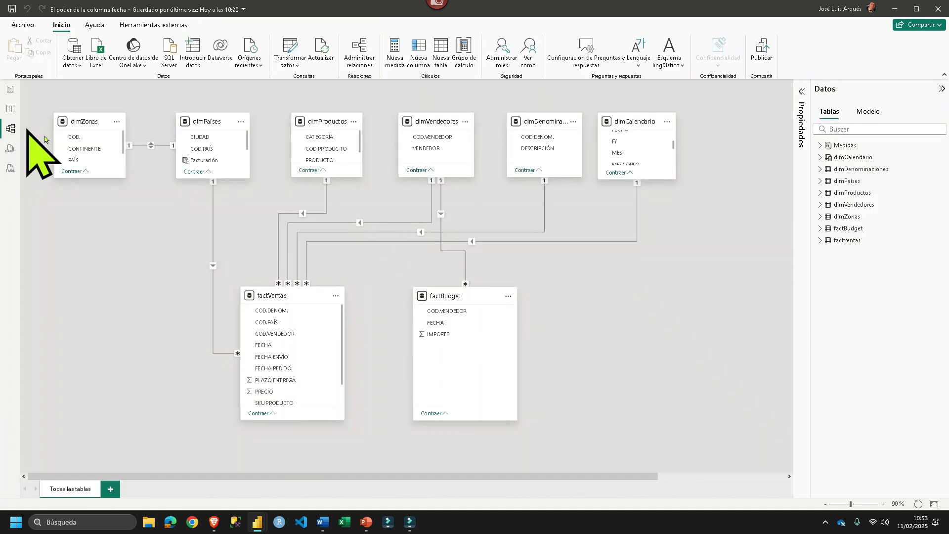
double_click(577, 242)
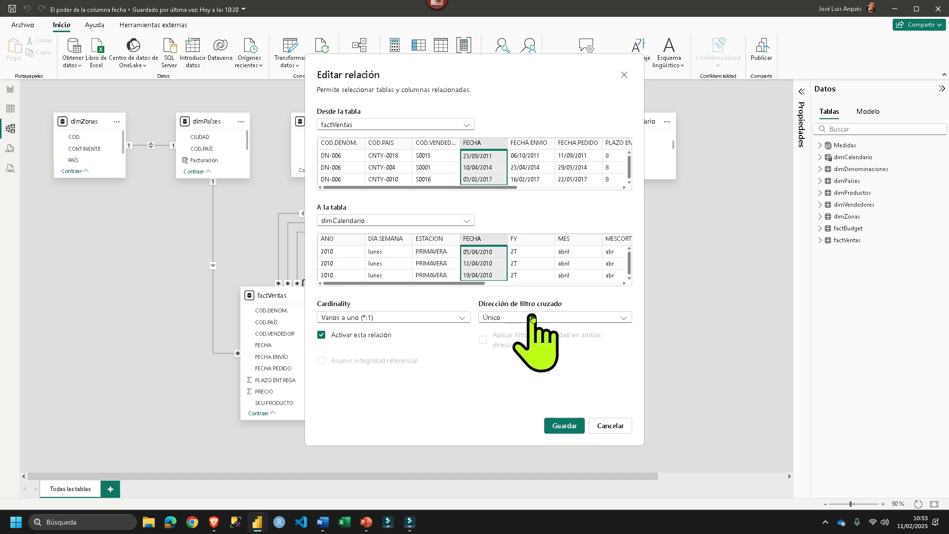
left_click_drag(476, 69, 186, 58)
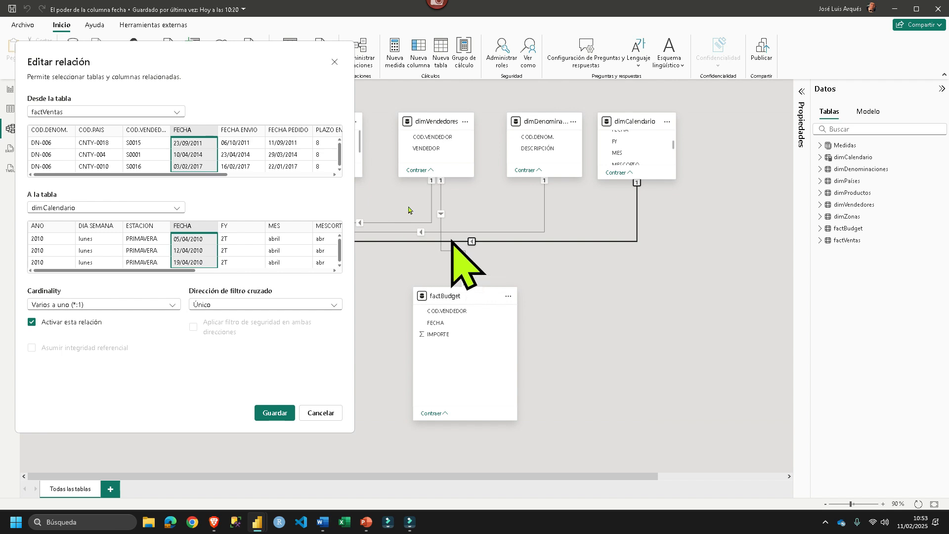
left_click_drag(860, 133, 870, 129)
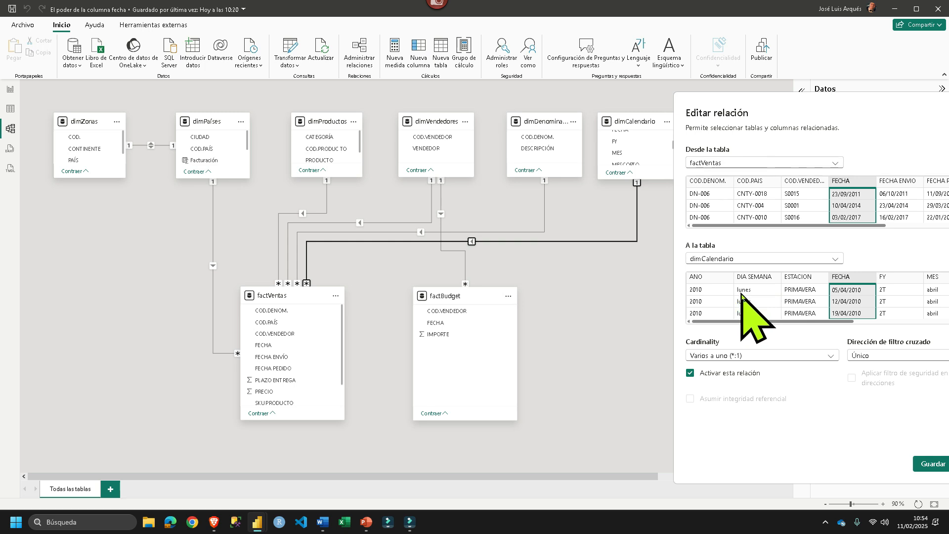
left_click_drag(773, 116, 576, 109)
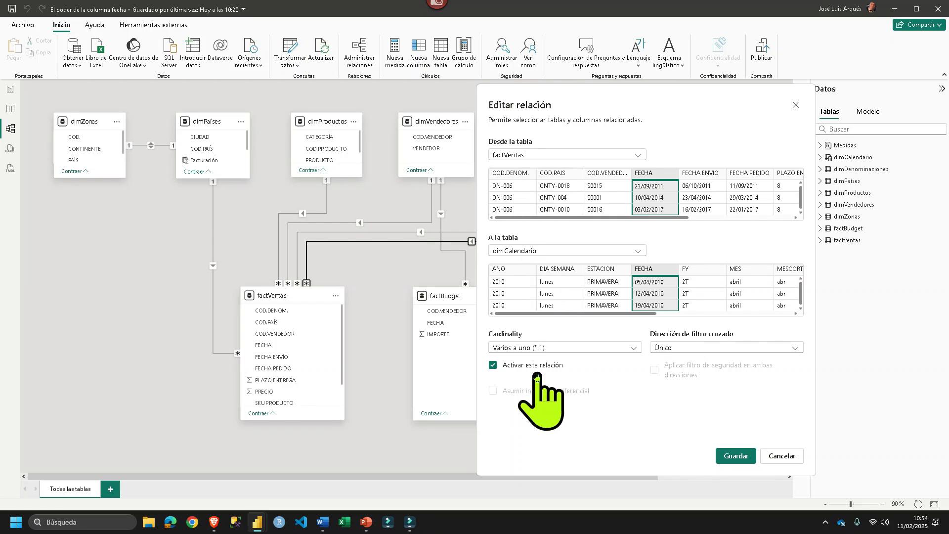
left_click(791, 460)
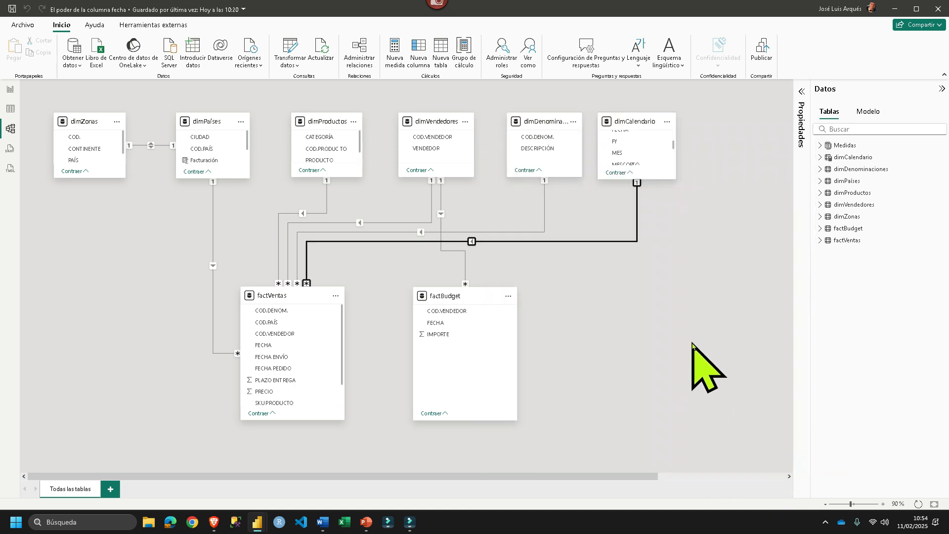
- Show the factVentas rows in the table view, and open the FECHA column's filter list in the Power Query Editor
left_click(10, 109)
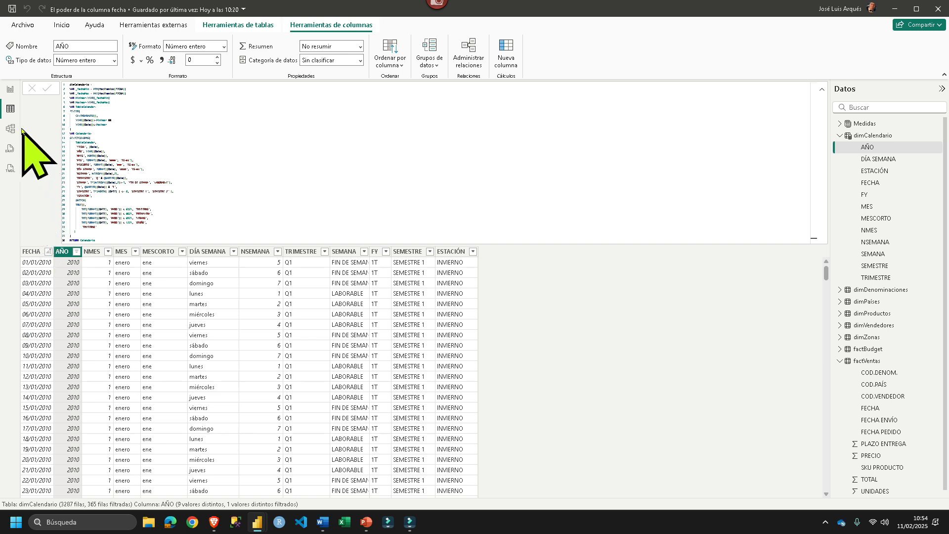
left_click(866, 360)
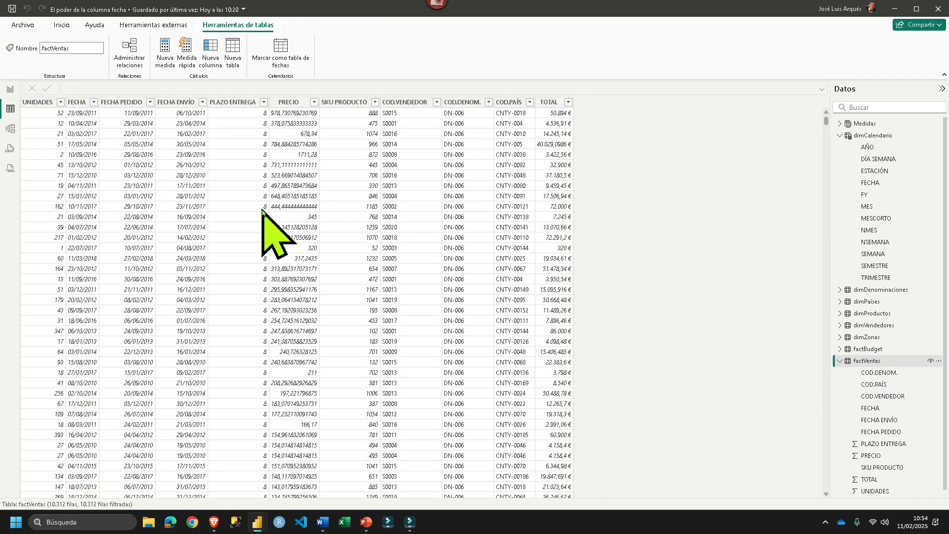
mouse_move(258, 529)
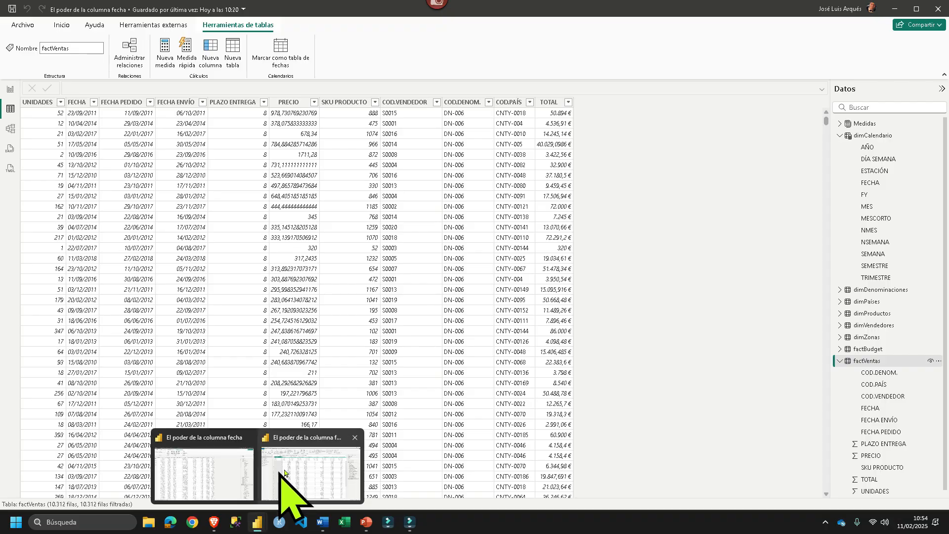
left_click(280, 452)
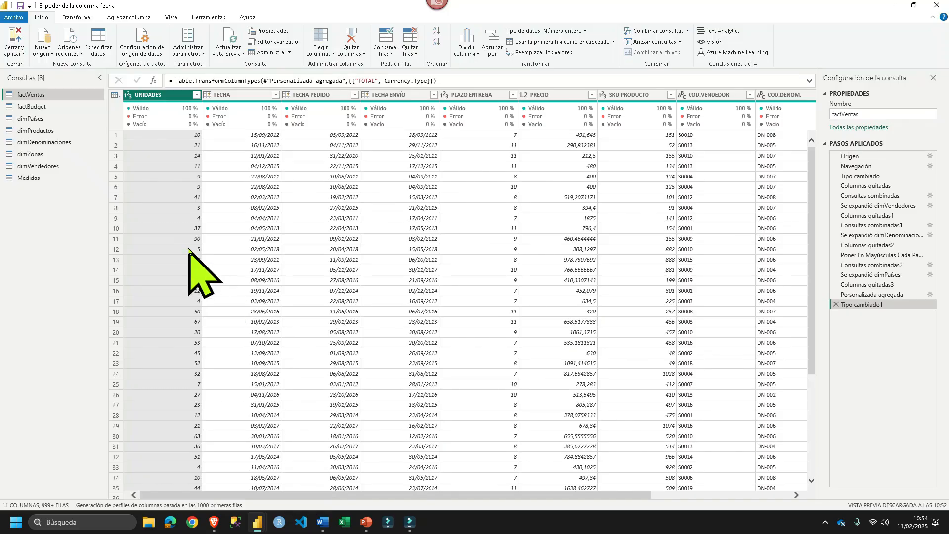
left_click(275, 95)
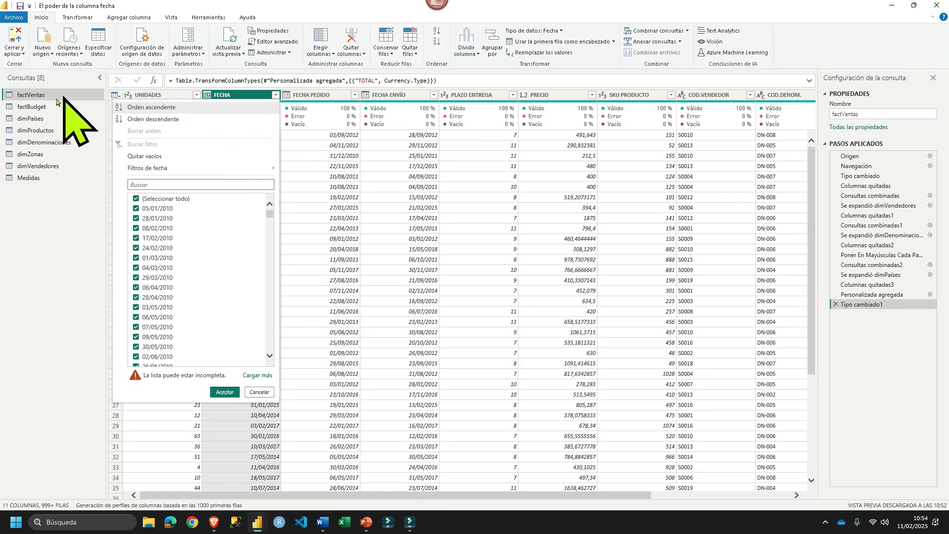
- Return to the model view of the main Power BI Desktop window and recheck which FECHA columns link factVentas and dimCalendario
mouse_move(254, 524)
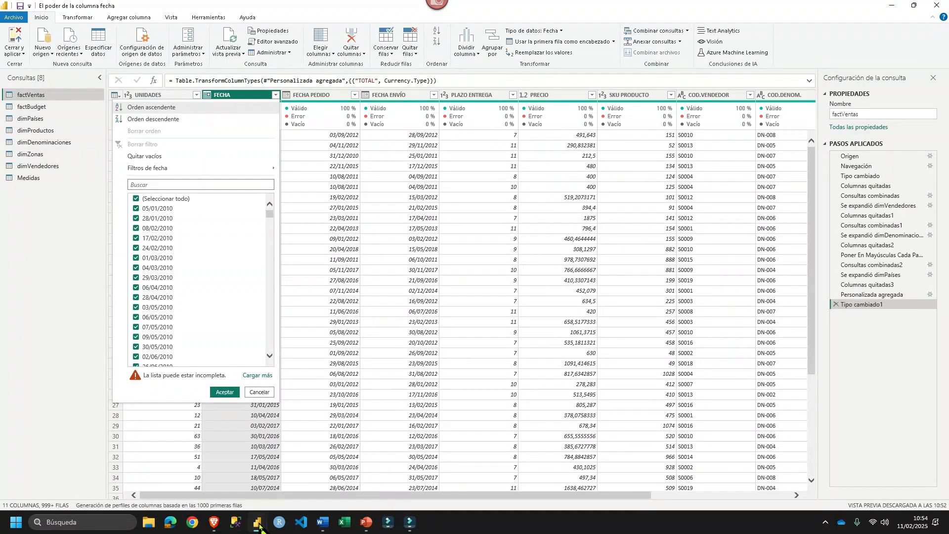
left_click(226, 482)
left_click(11, 128)
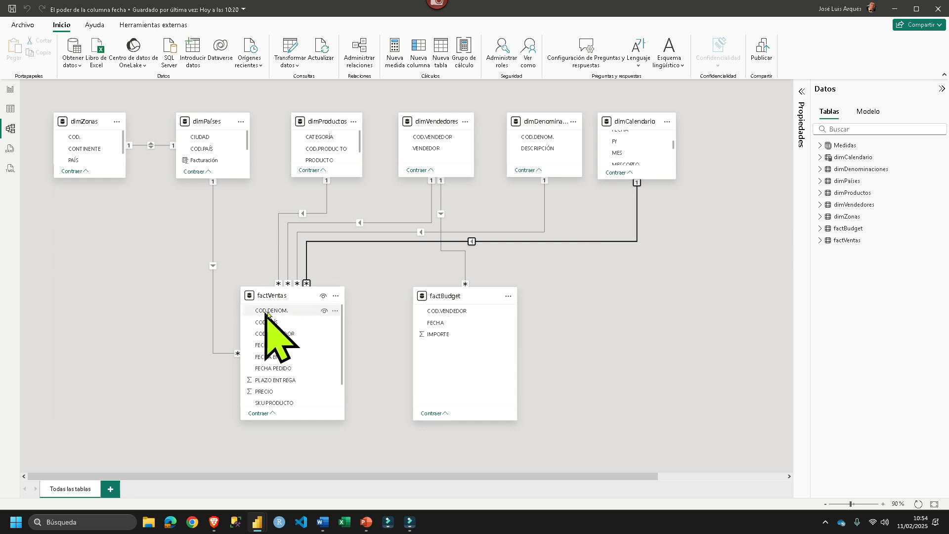
double_click(441, 242)
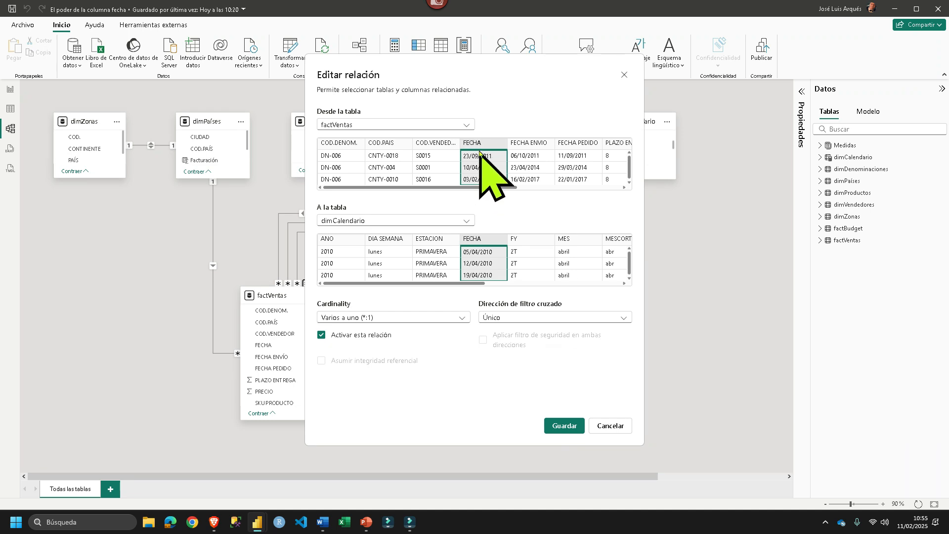
left_click(610, 425)
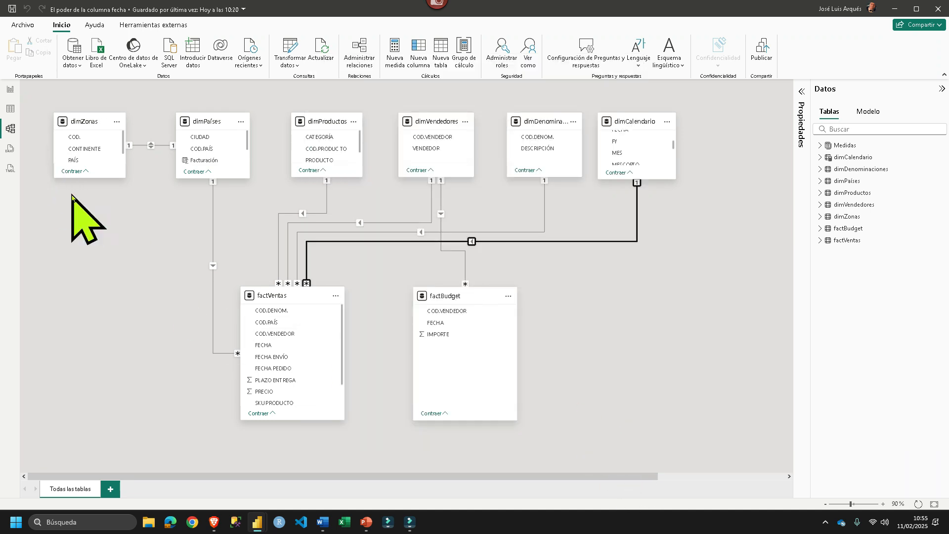
- In the Power Query Editor, filter factVentas to FECHA values from 01/01/2014 to 31/12/2014 inclusive
mouse_move(261, 526)
left_click(288, 489)
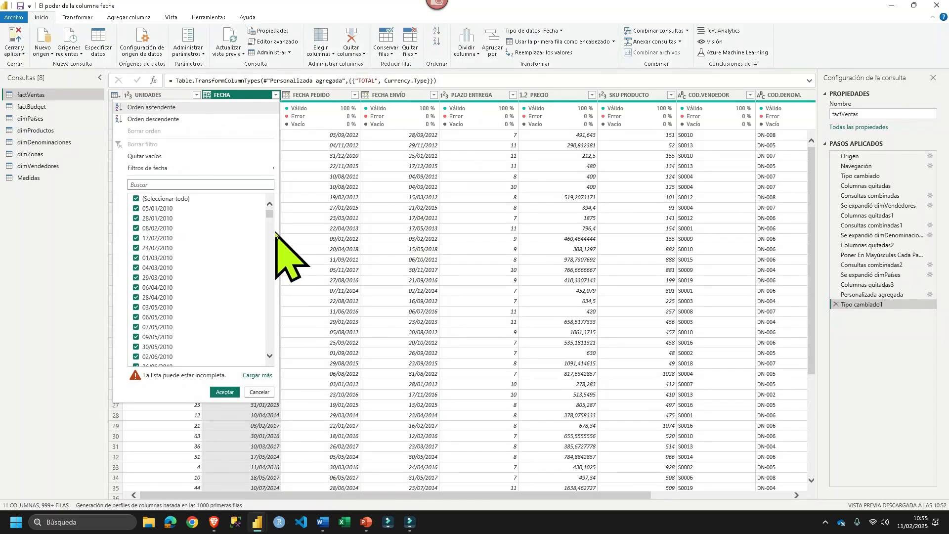
mouse_move(278, 168)
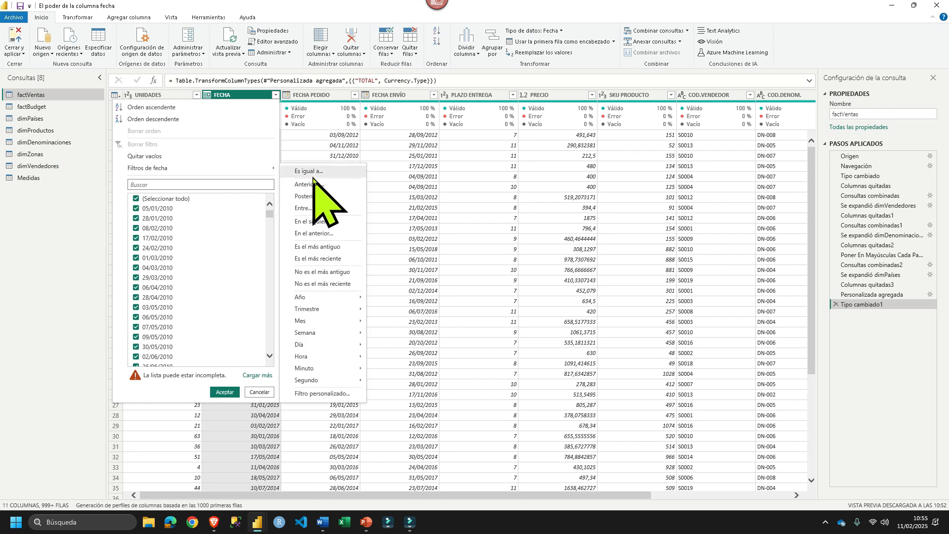
left_click(339, 207)
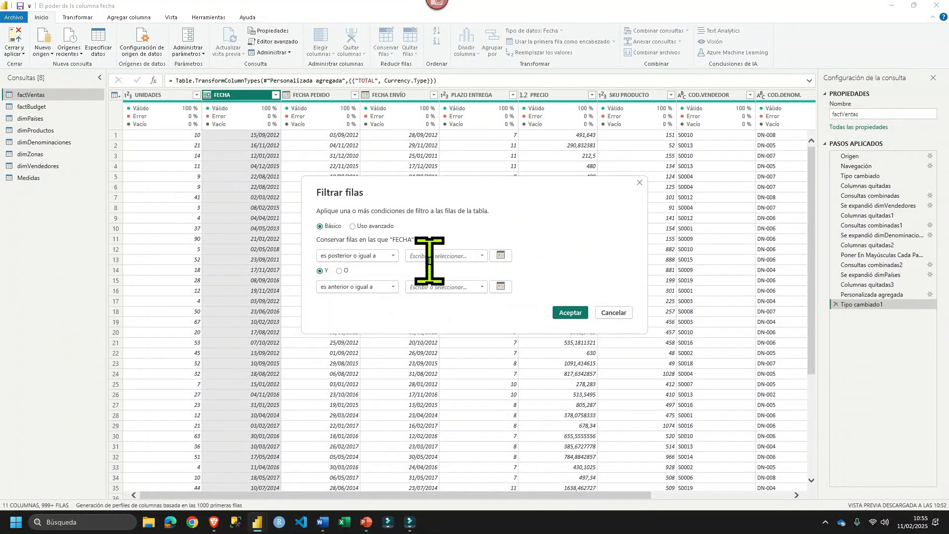
left_click(431, 259)
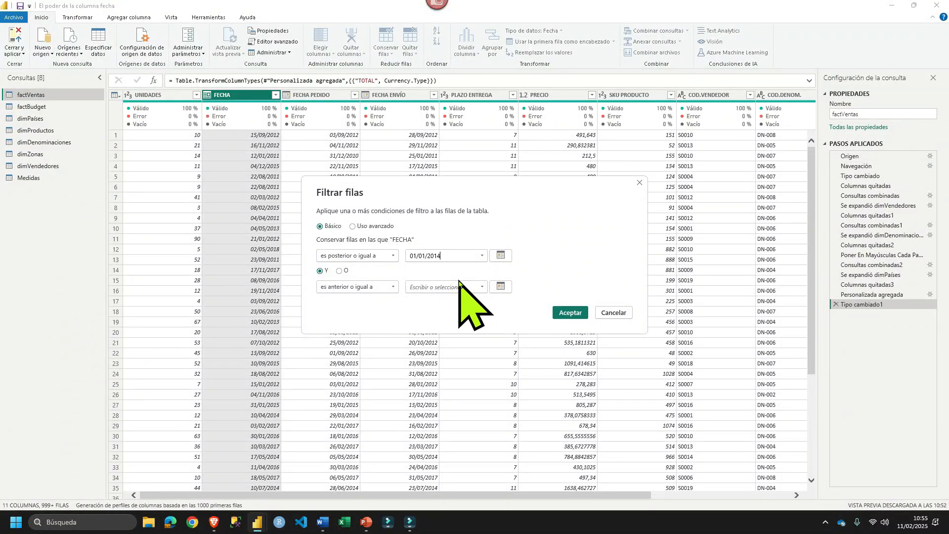
left_click(437, 287)
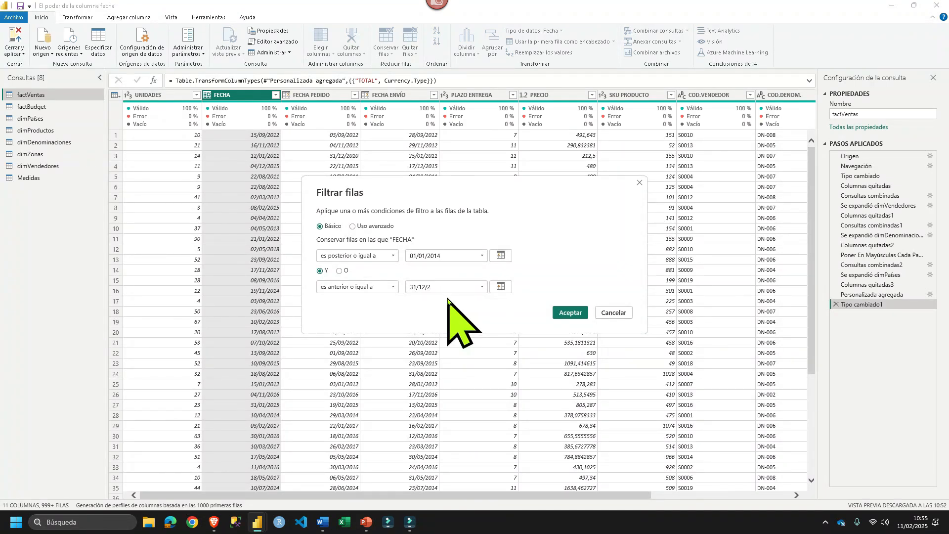
left_click(569, 313)
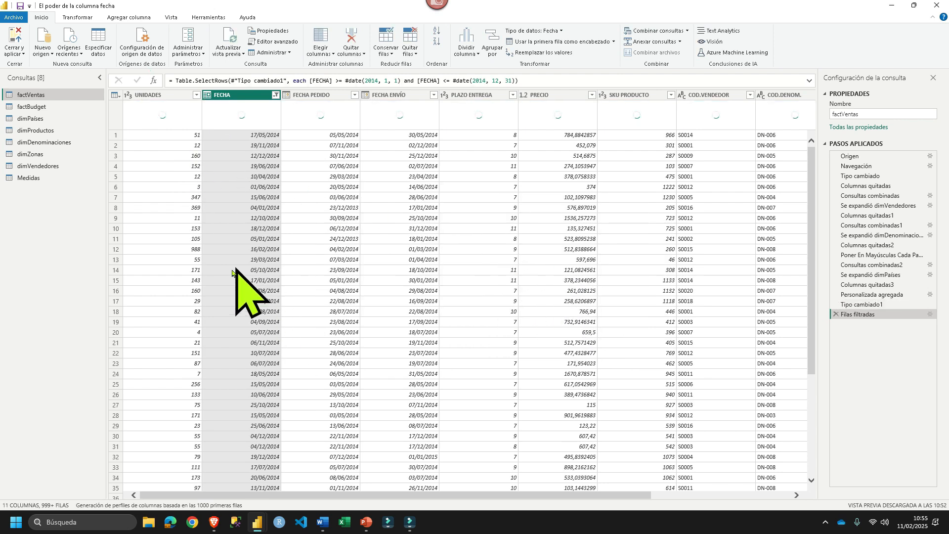
- Return to the report page in Power BI Desktop, set the Año slicer to 2014, and view January's daily detail in Unidades por meses
mouse_move(258, 523)
left_click(228, 491)
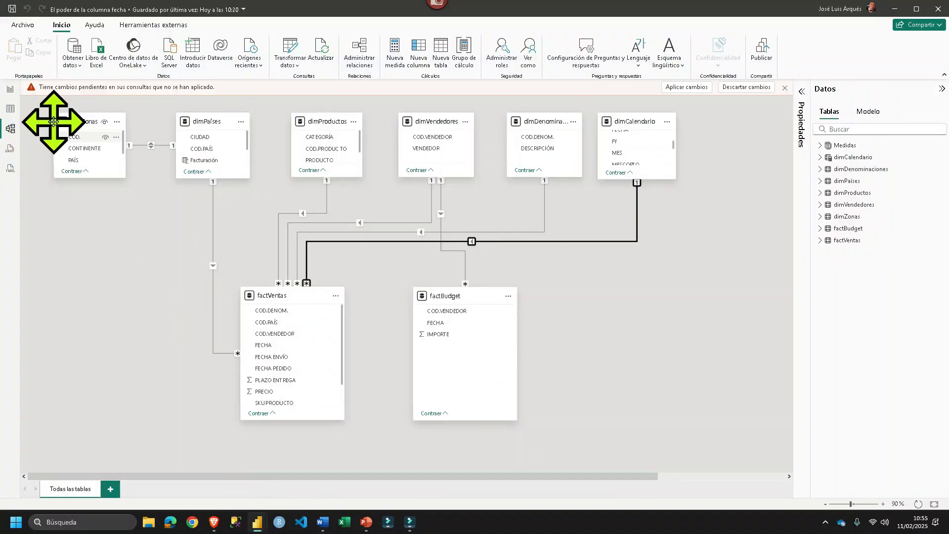
left_click(11, 90)
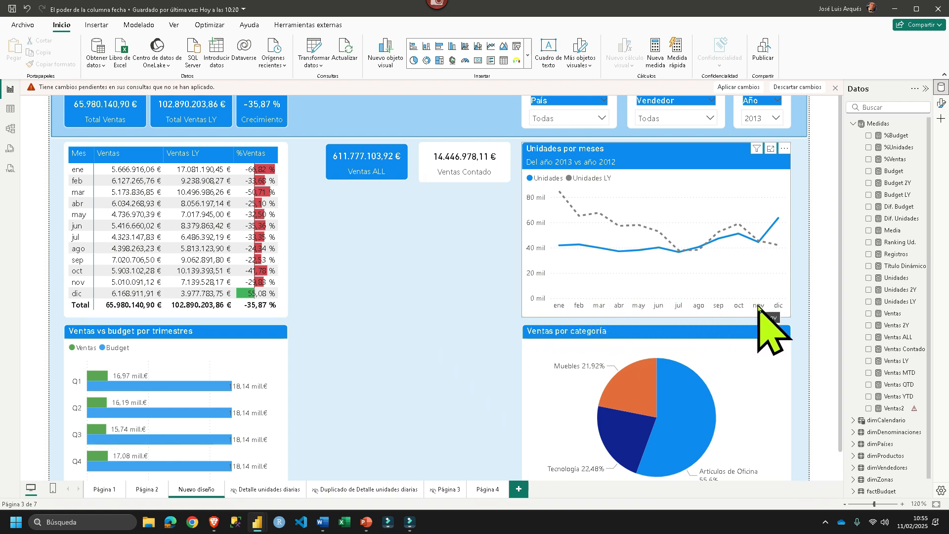
mouse_move(562, 247)
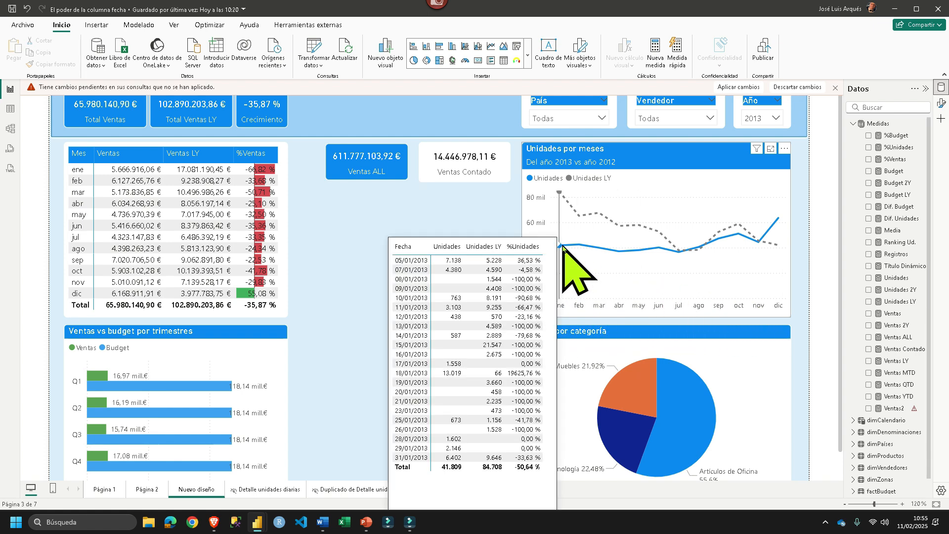
left_click(759, 117)
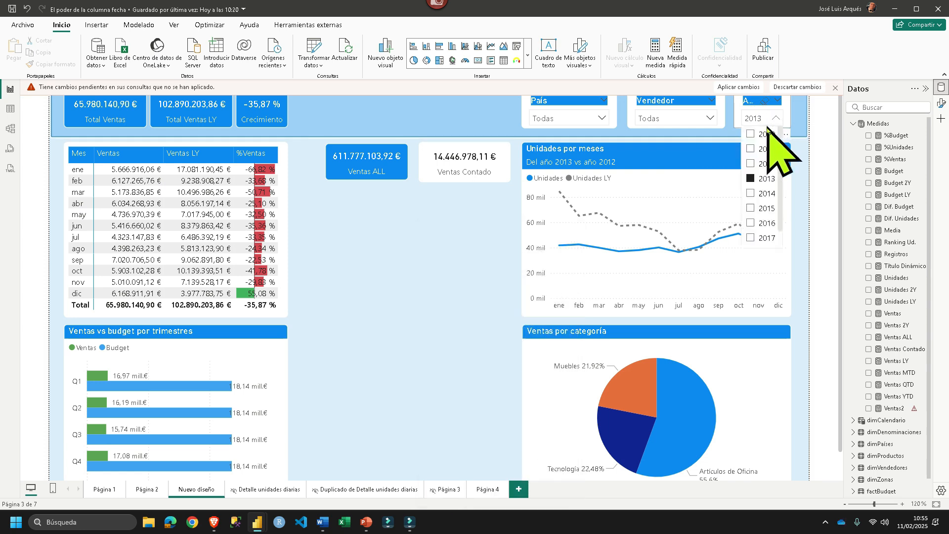
left_click(750, 194)
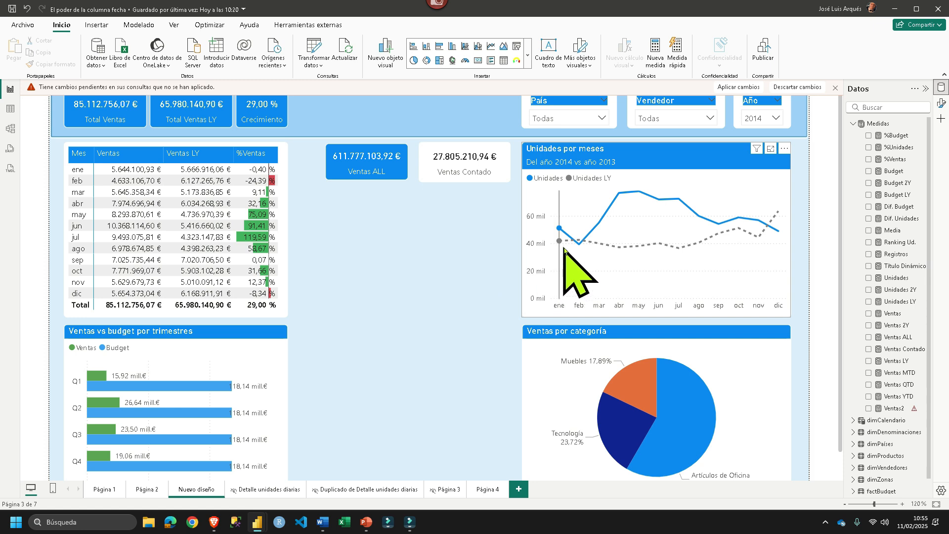
mouse_move(559, 229)
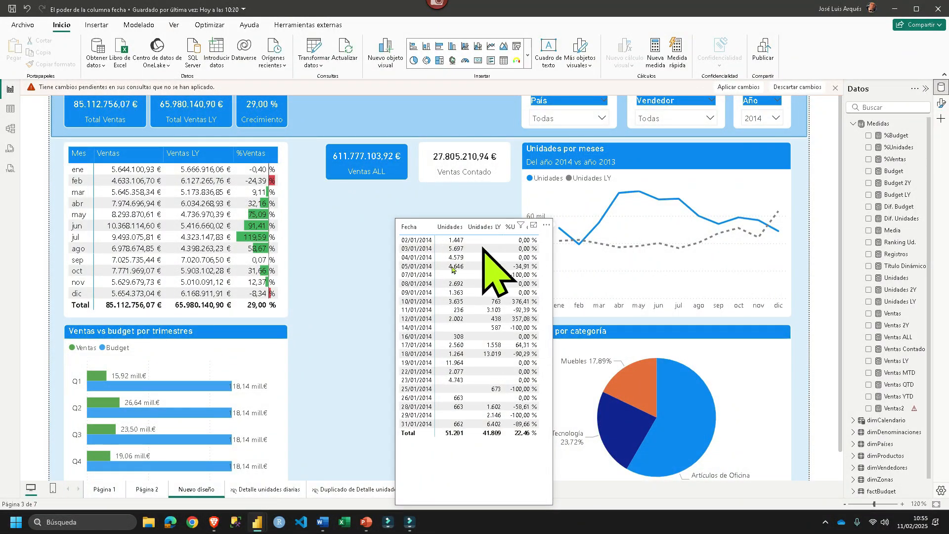
- Check the filtered factVentas preview in the Power Query Editor, and display the Unidades measure's formula back in the report
mouse_move(257, 522)
left_click(307, 470)
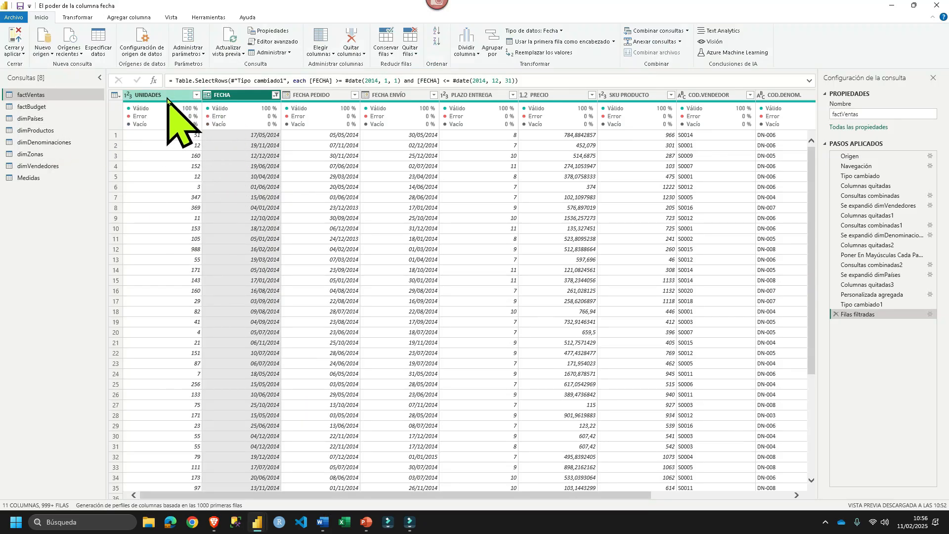
mouse_move(257, 522)
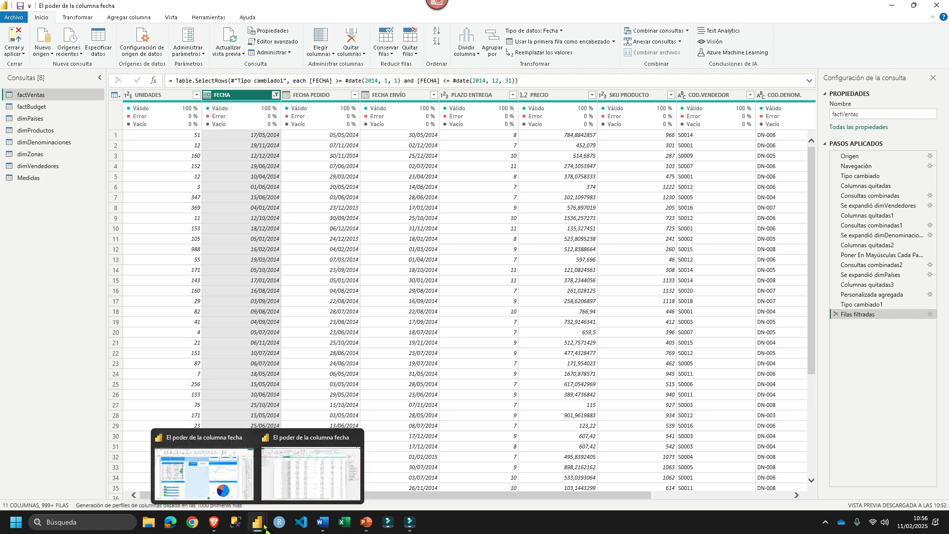
left_click(194, 435)
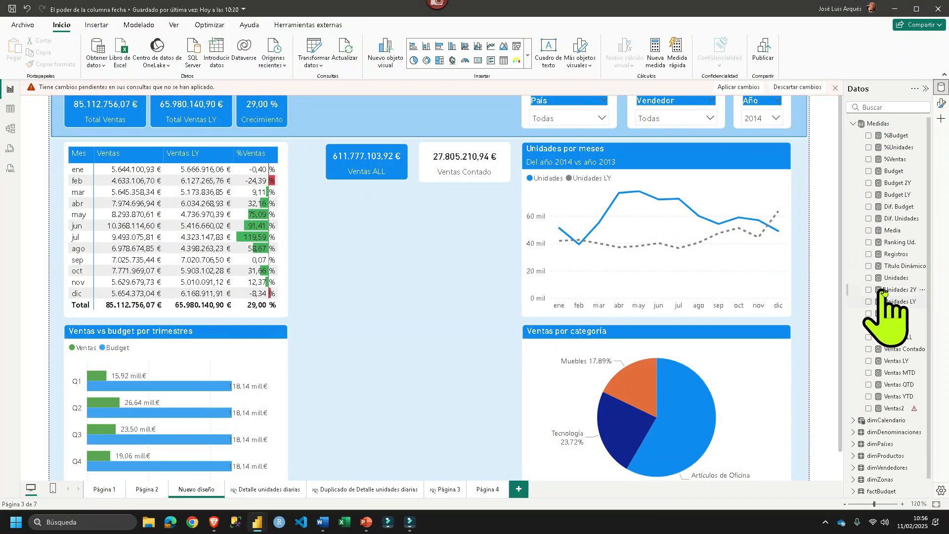
left_click_drag(451, 112, 160, 108)
- In the Power Query Editor, calculate the sum of the UNIDADES column over the filtered factVentas rows
mouse_move(259, 521)
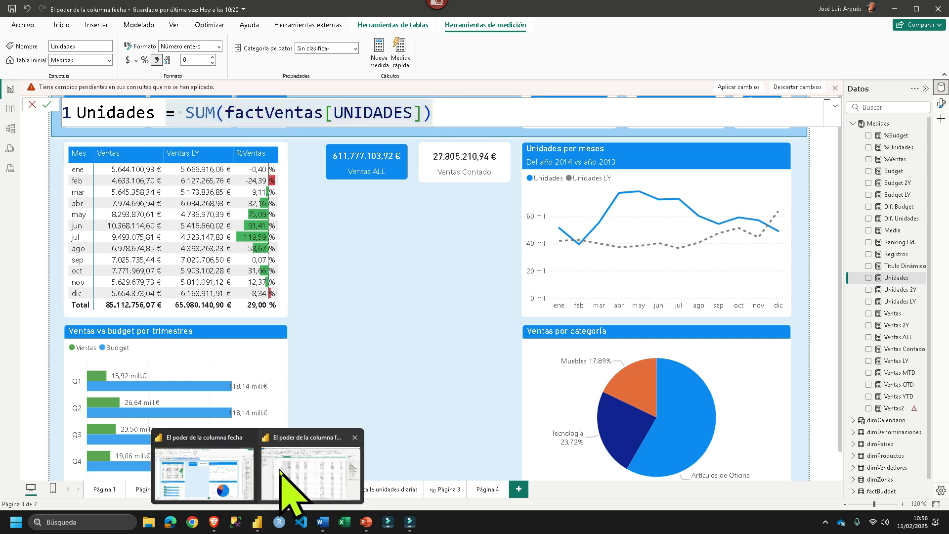
left_click(286, 482)
left_click(145, 95)
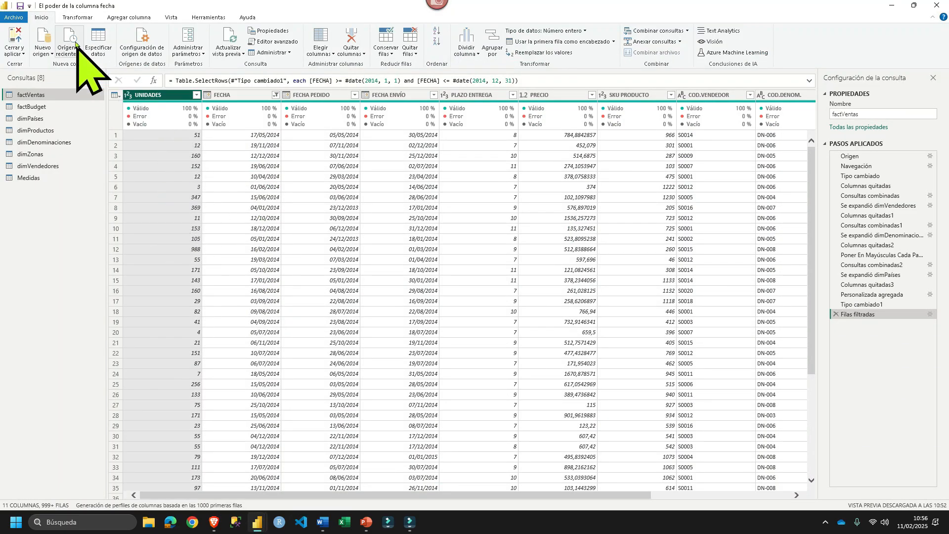
left_click(71, 16)
left_click(530, 47)
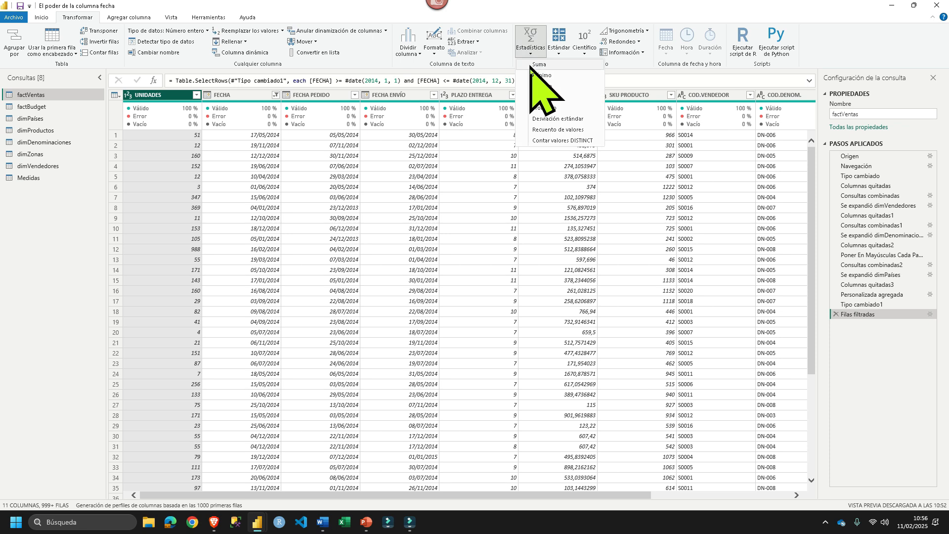
left_click(539, 64)
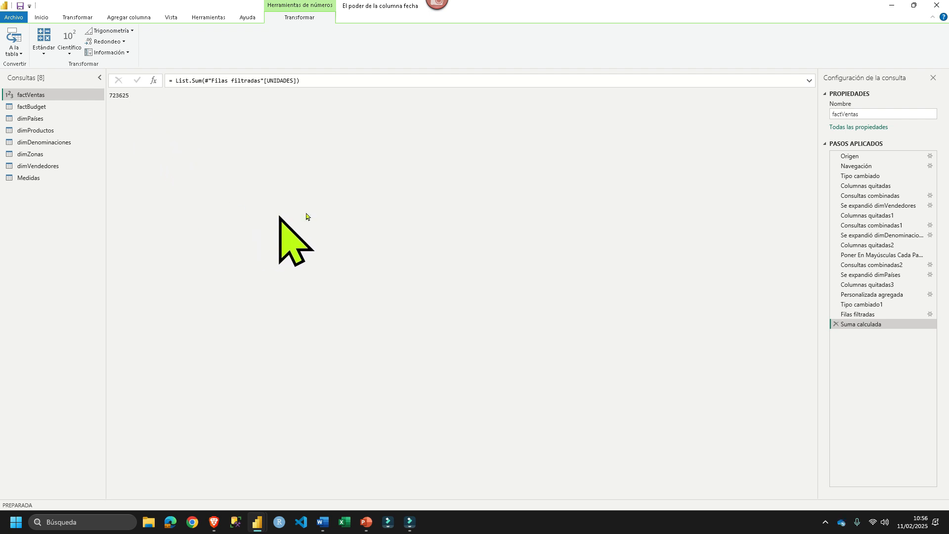
key("alt")
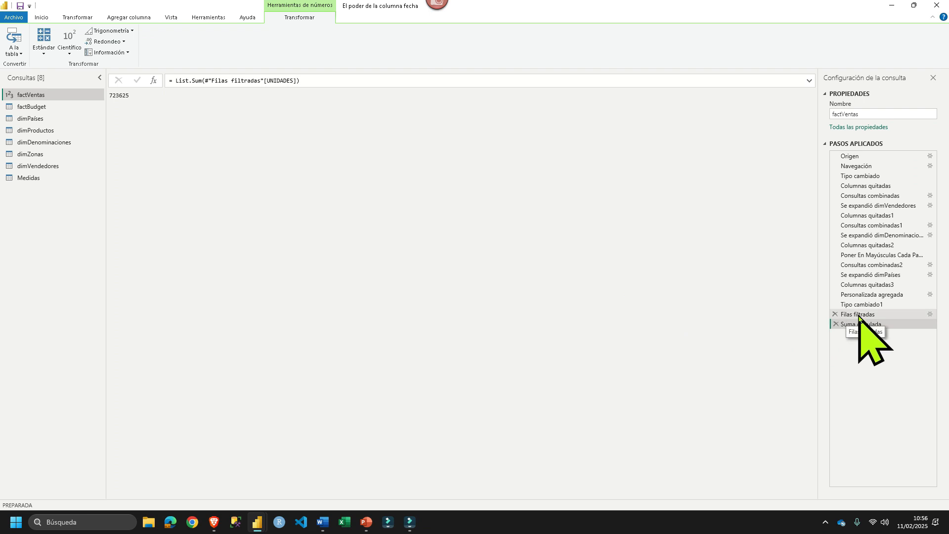
- Compare the Filas filtradas step with the report's Unidades formula, and redisplay the Suma calculada result in the Power Query Editor
left_click(859, 314)
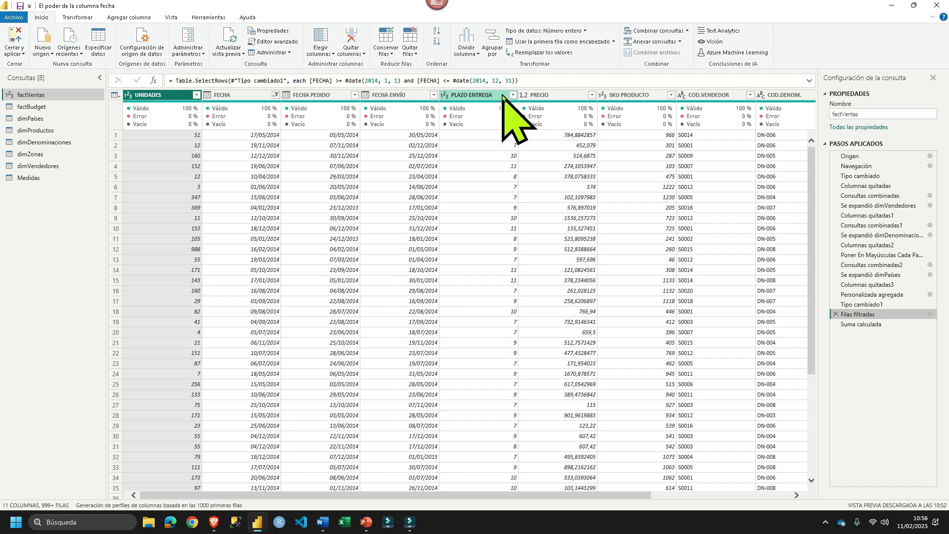
mouse_move(487, 116)
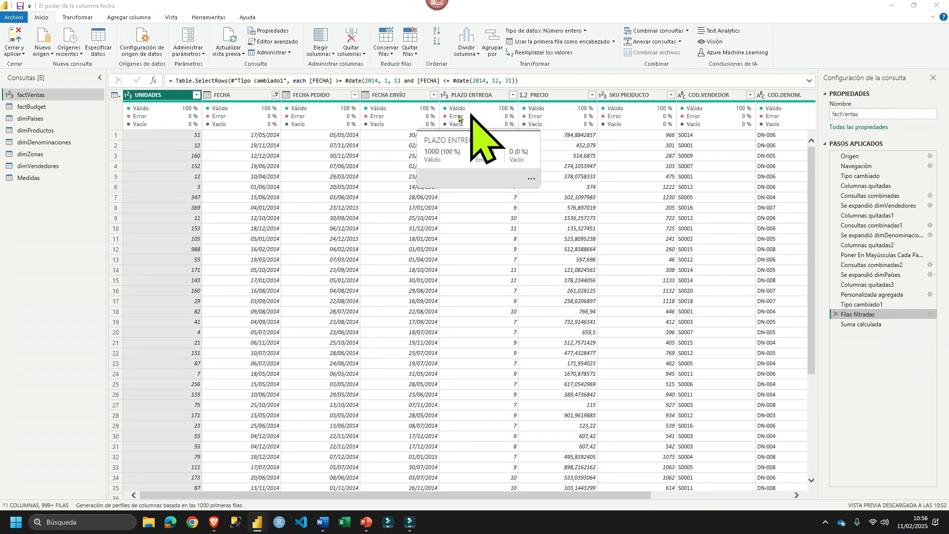
key("alt+Tab")
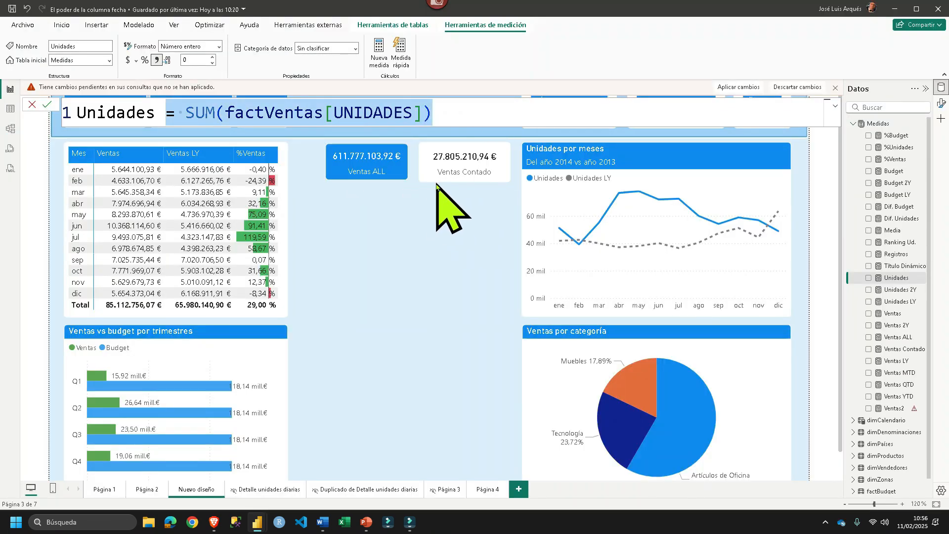
key("alt+Tab")
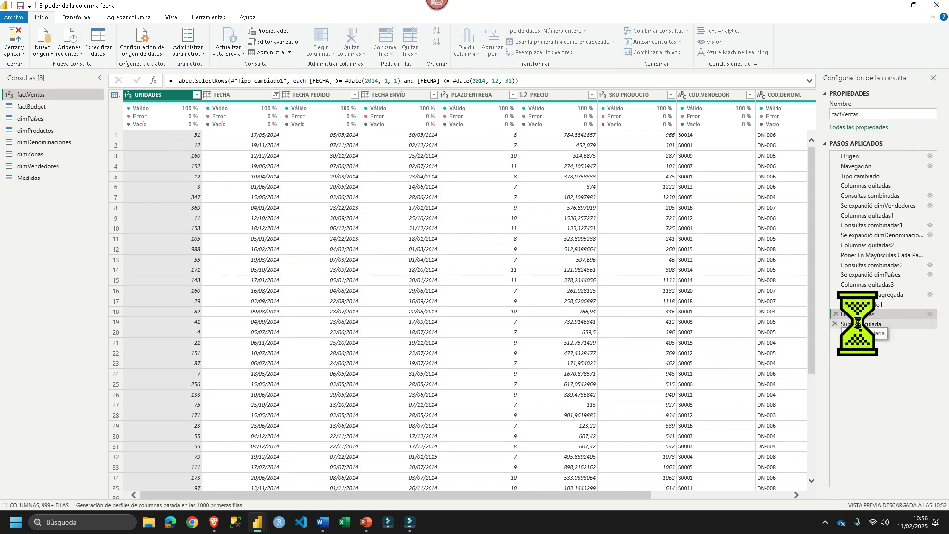
left_click(858, 324)
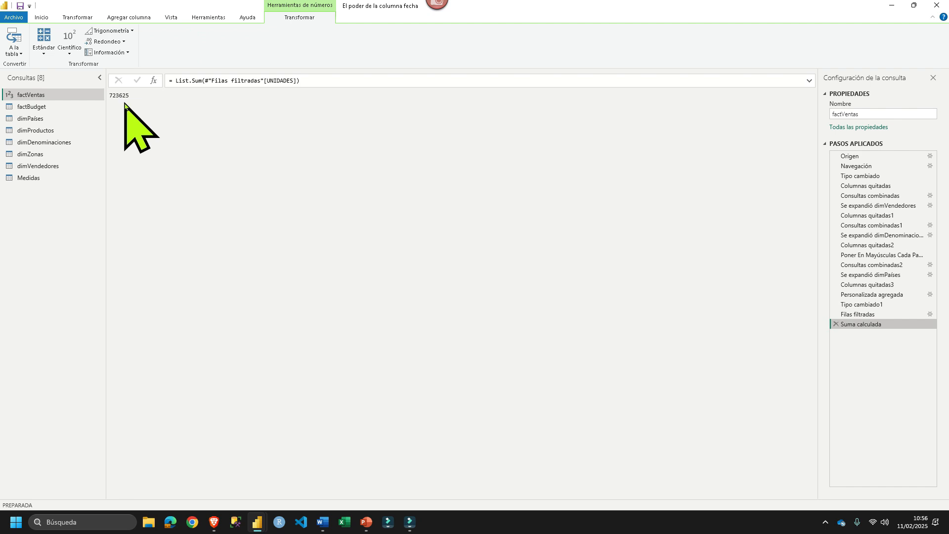
- Return to the report, close the Unidades formula unchanged, and view February's daily detail in Unidades por meses
key("alt+Tab")
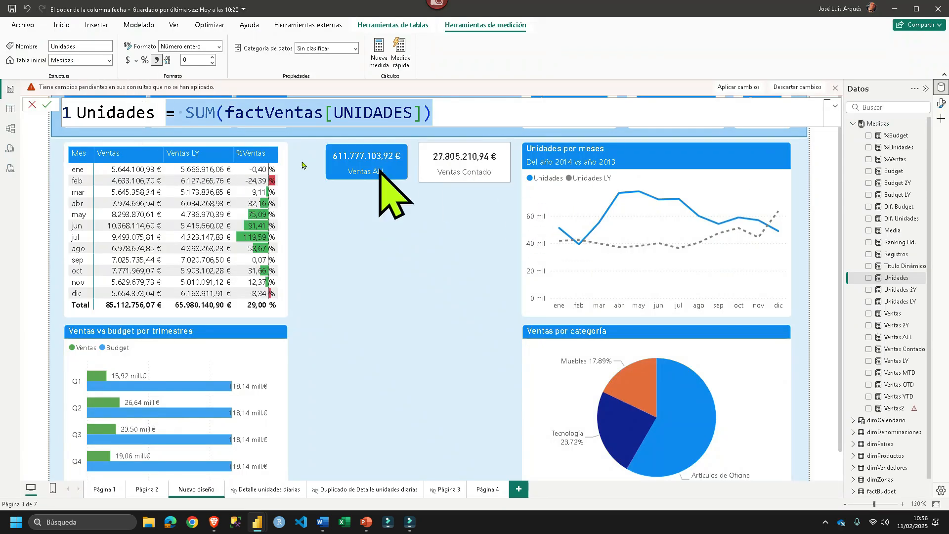
left_click(33, 105)
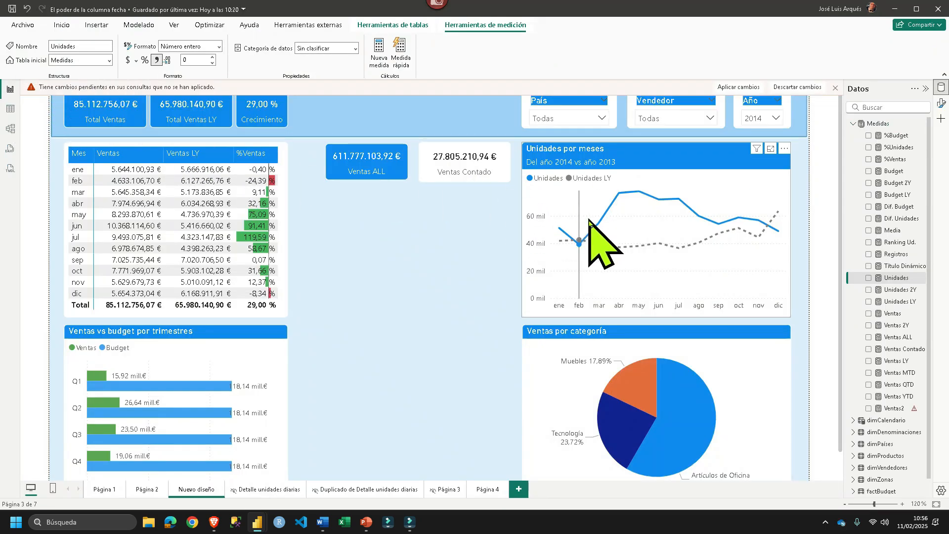
mouse_move(580, 239)
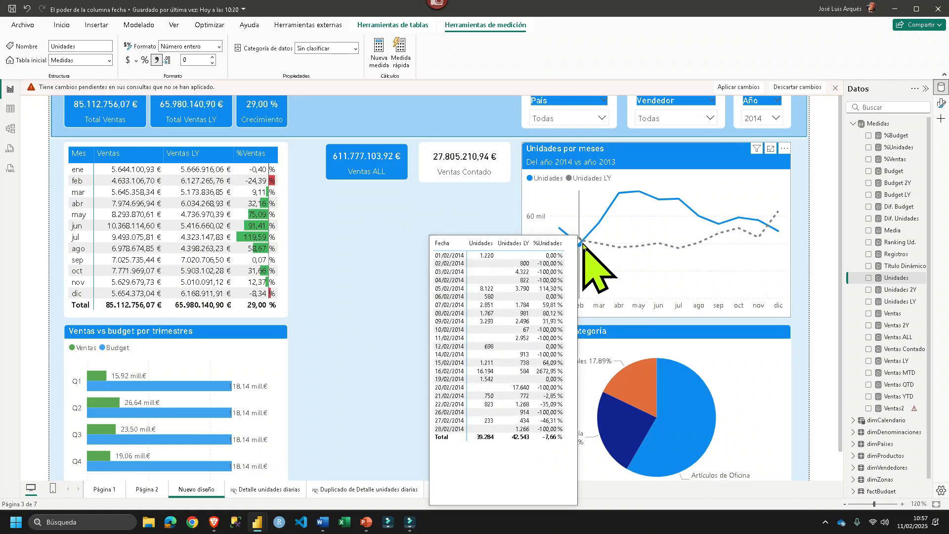
- In the Power Query Editor, restrict Filas filtradas to FECHA from 01/02/2014 to 28/02/2014 and compare the units sum with February's detail in the report
key("alt+Tab")
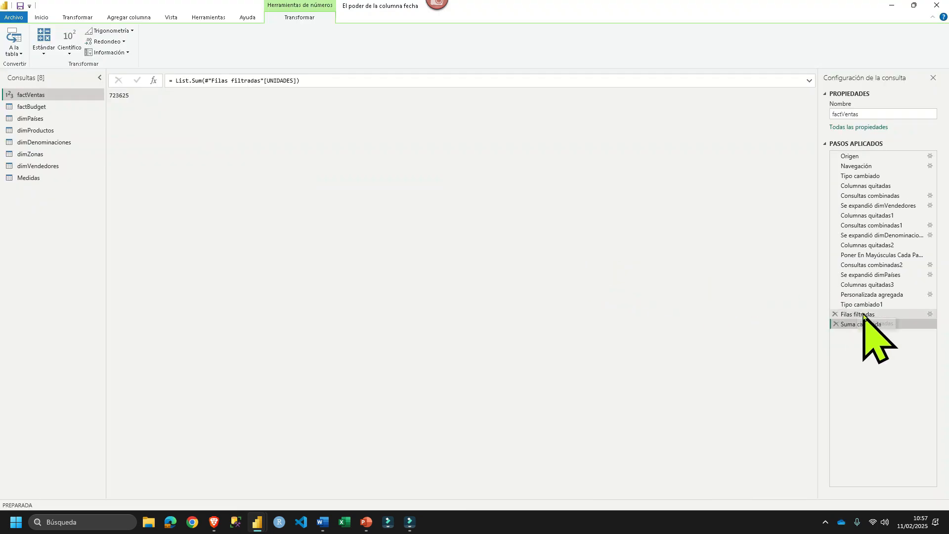
left_click(860, 315)
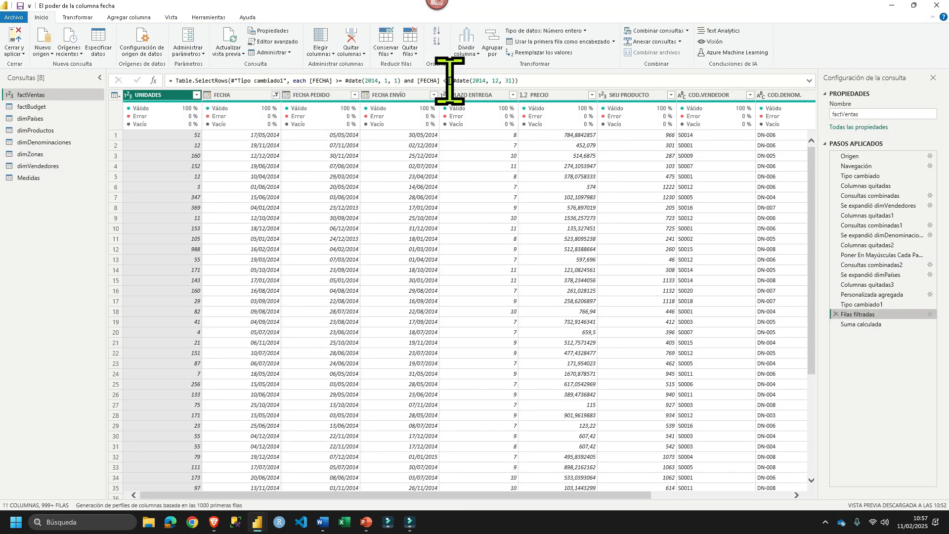
left_click(387, 81)
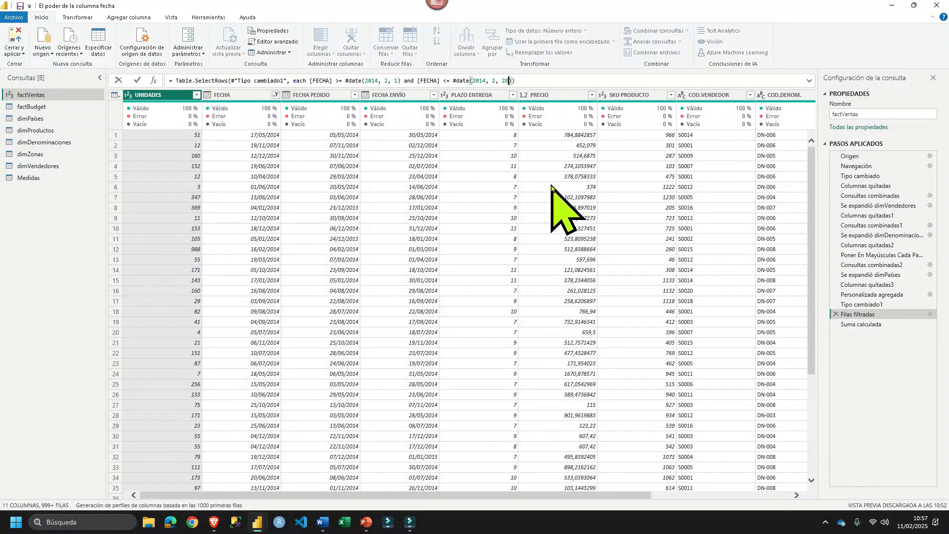
key("Return")
left_click(861, 324)
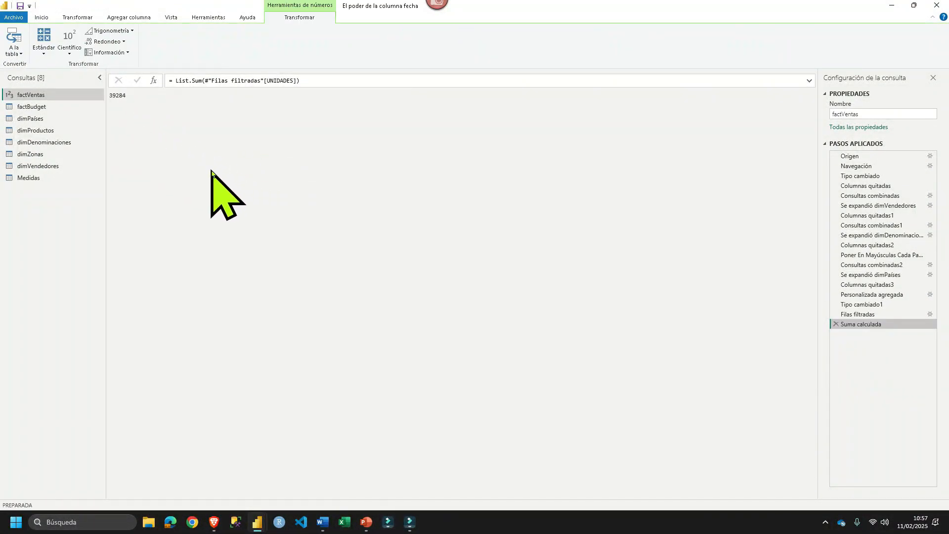
key("alt+Tab")
mouse_move(579, 243)
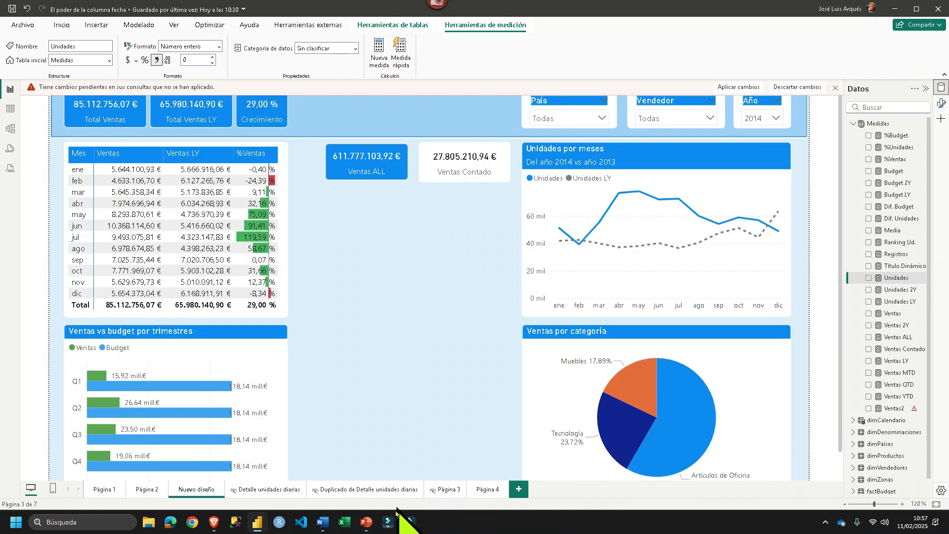
- Delete the Suma calculada and Filas filtradas steps from the factVentas query in the Power Query Editor
mouse_move(260, 525)
left_click(296, 472)
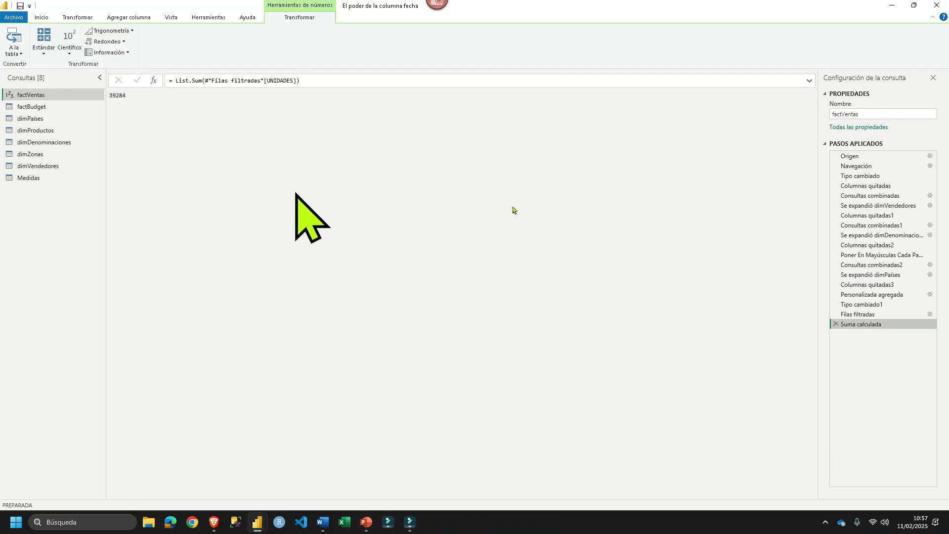
left_click(835, 325)
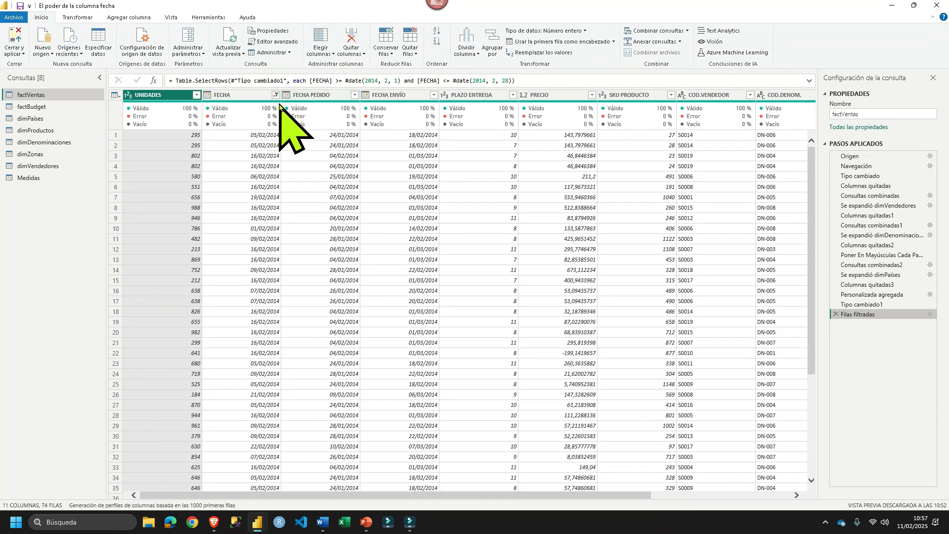
mouse_move(279, 105)
left_click(836, 314)
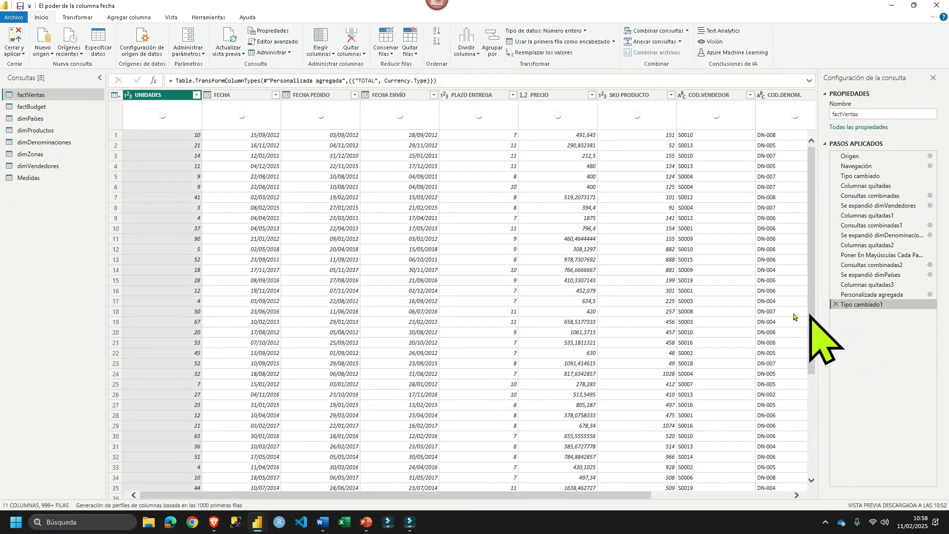
- Return to the report, display the Unidades LY formula, and highlight its DATEADD filter and the dimCalendario[Fecha] argument
mouse_move(254, 523)
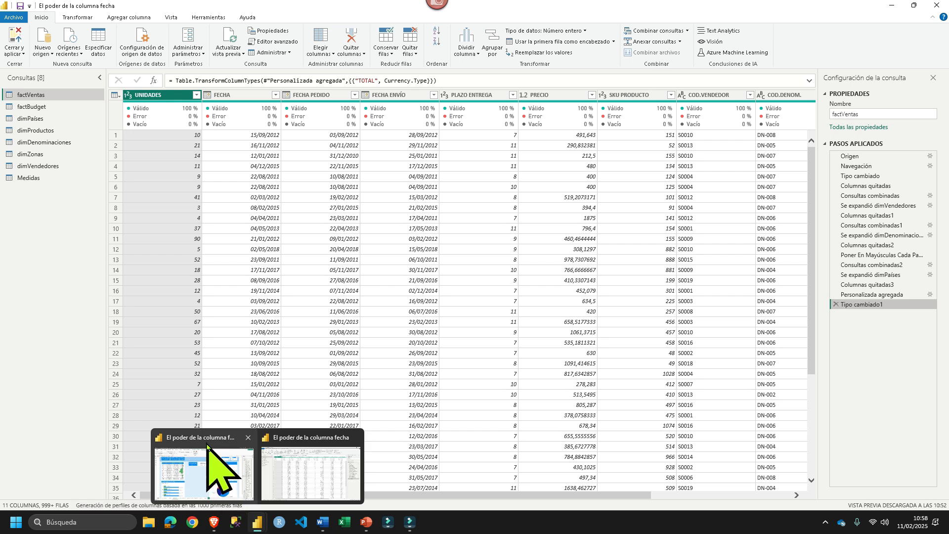
left_click(212, 430)
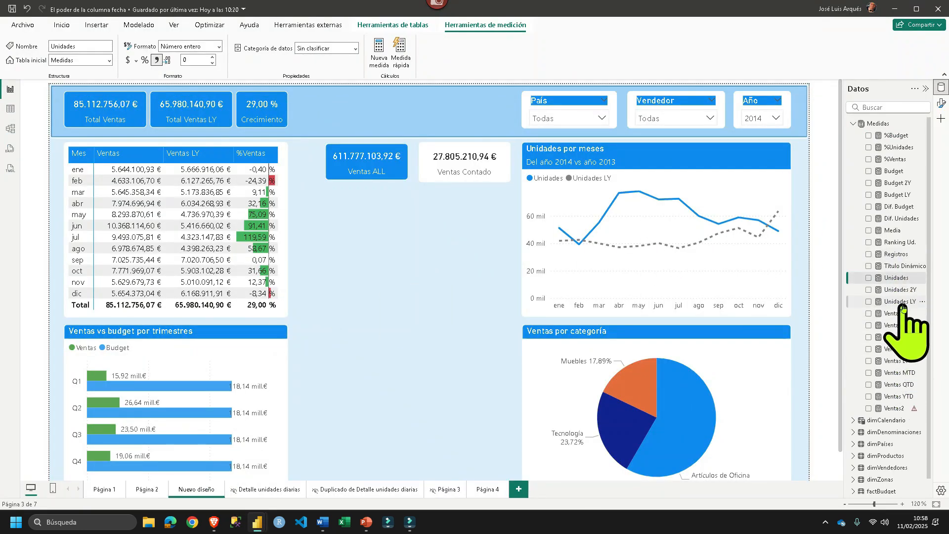
left_click(901, 303)
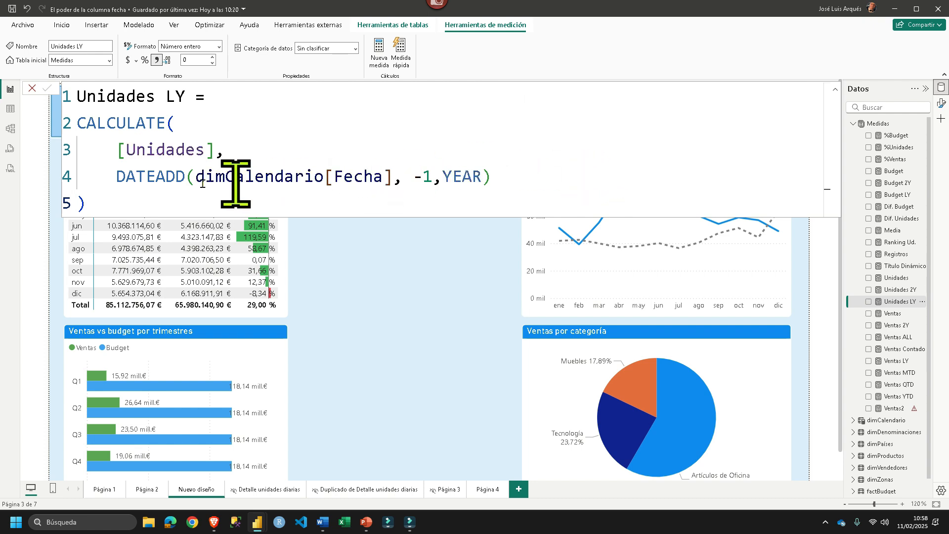
left_click_drag(106, 176, 557, 178)
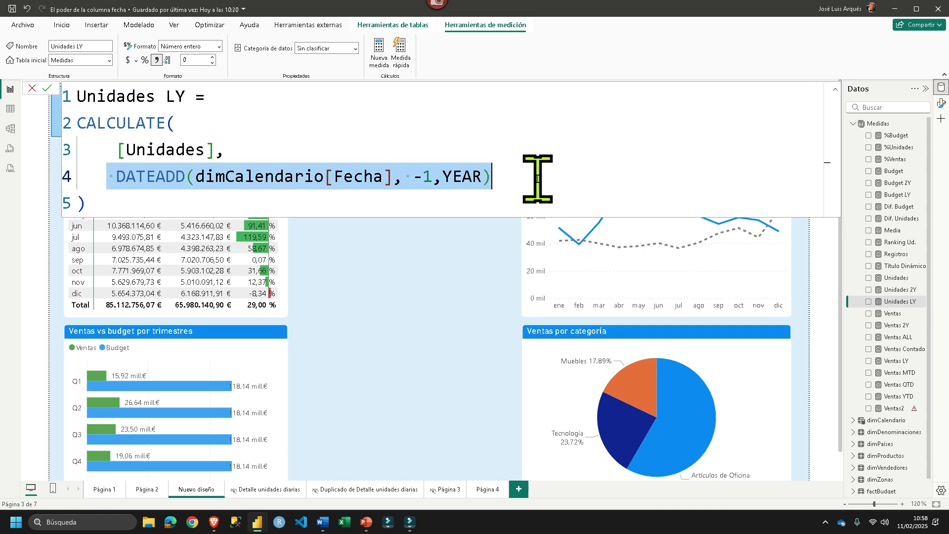
left_click(538, 179)
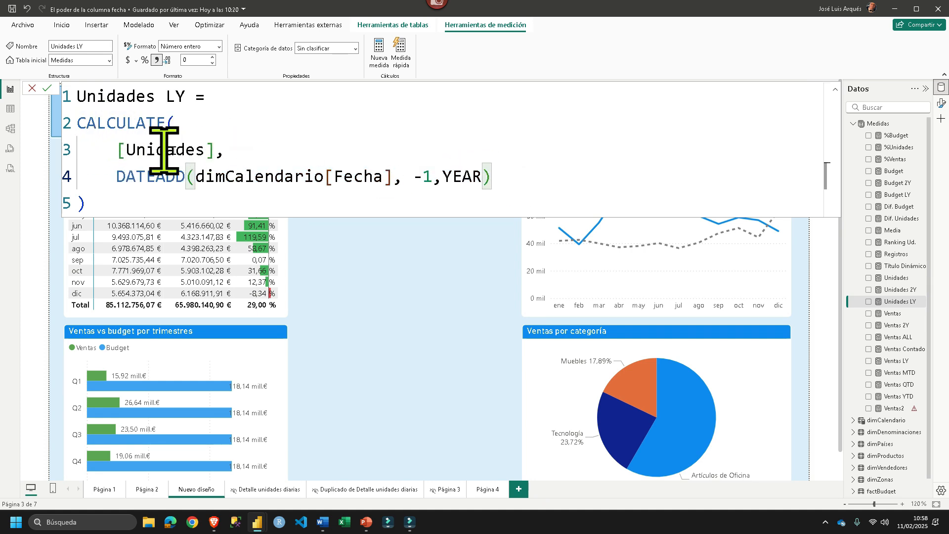
left_click_drag(402, 178, 200, 177)
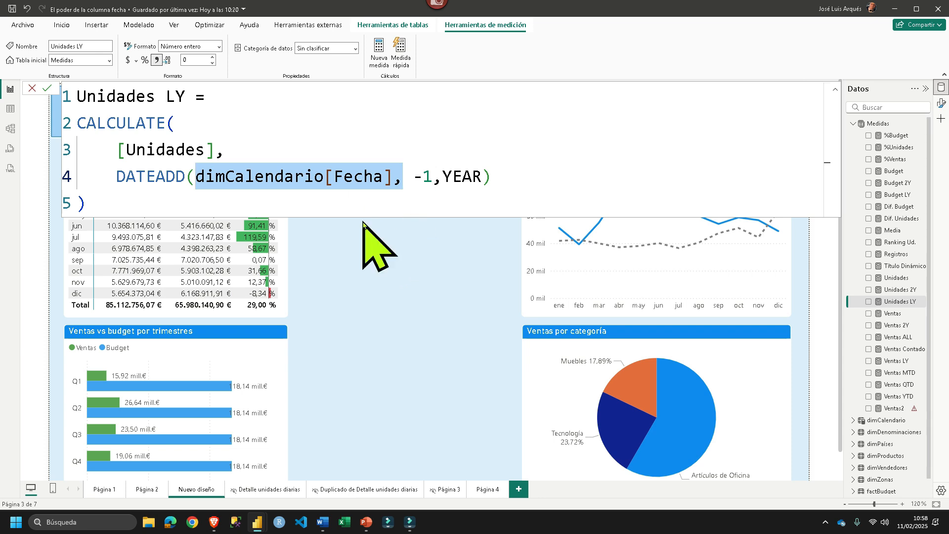
- Show the dimCalendario table in the data view and inspect its SEMESTRE and SEMANA columns
left_click(10, 109)
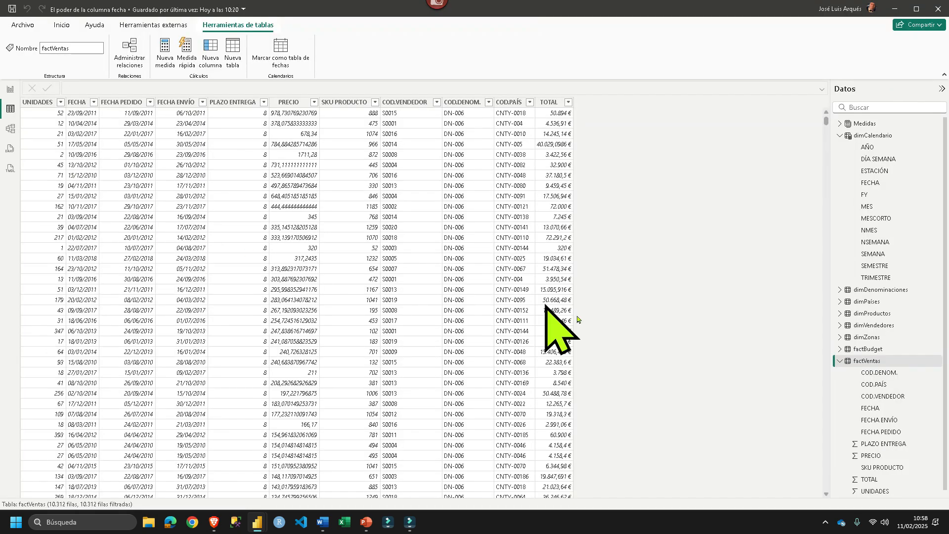
left_click(867, 138)
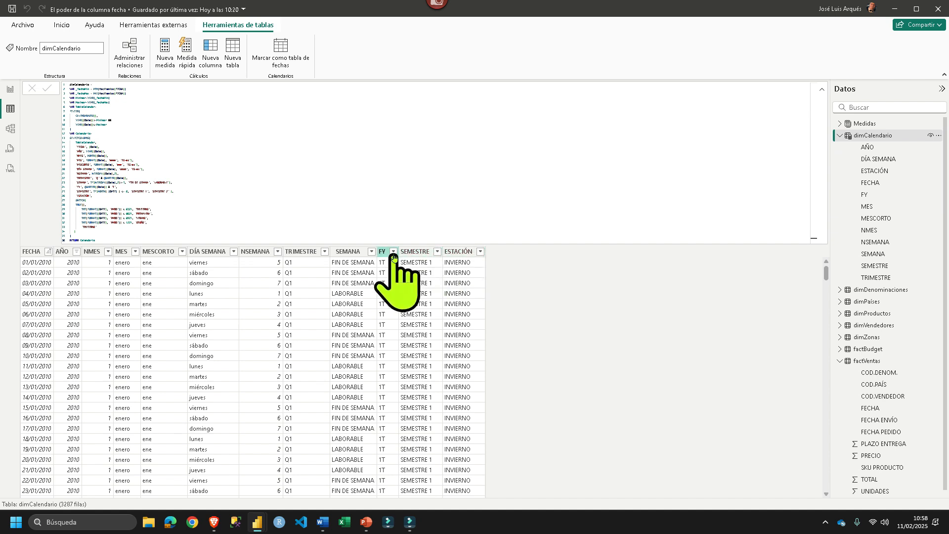
left_click(409, 252)
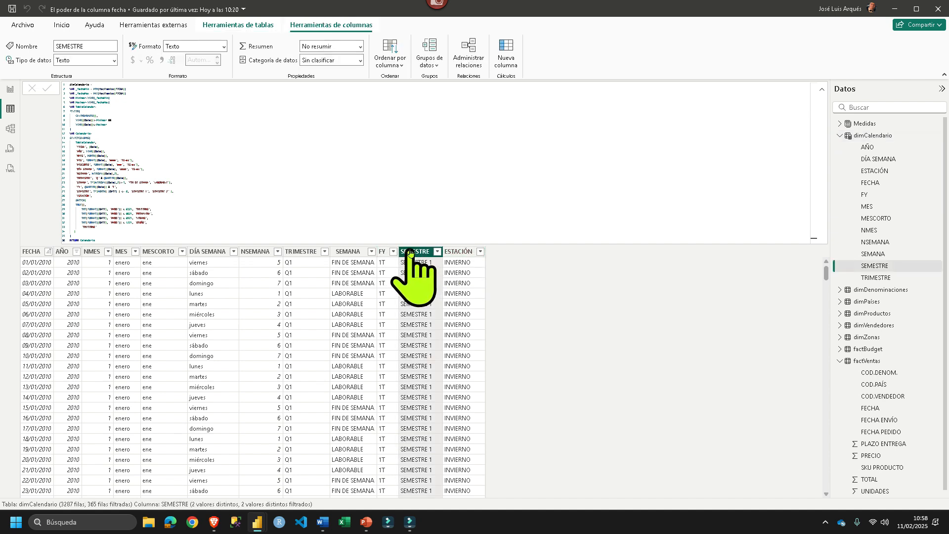
left_click(345, 252)
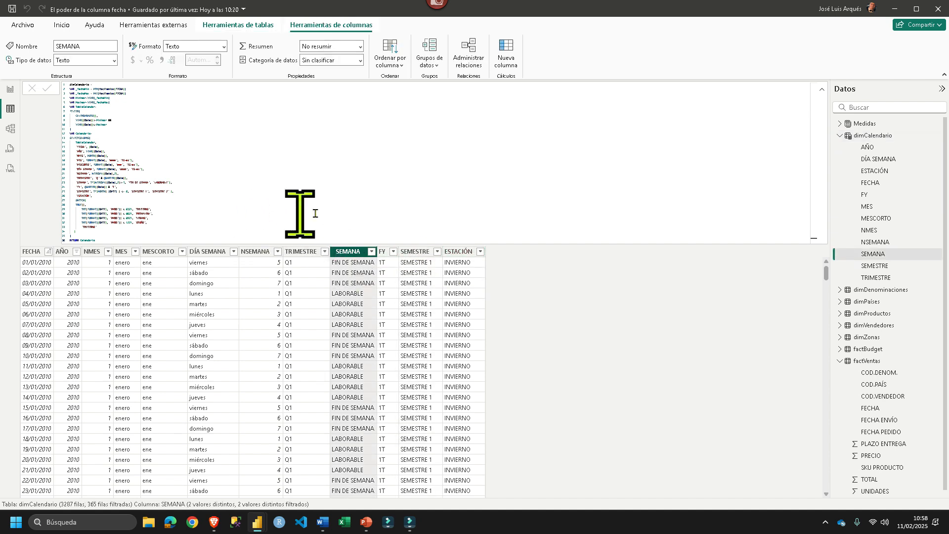
- Examine the DAX formula of dimCalendario, checking the [Date] references that the SEMANA, SEMESTRE and ESTACIÓN columns derive from
scroll(366, 195, "up", 5, "ctrl")
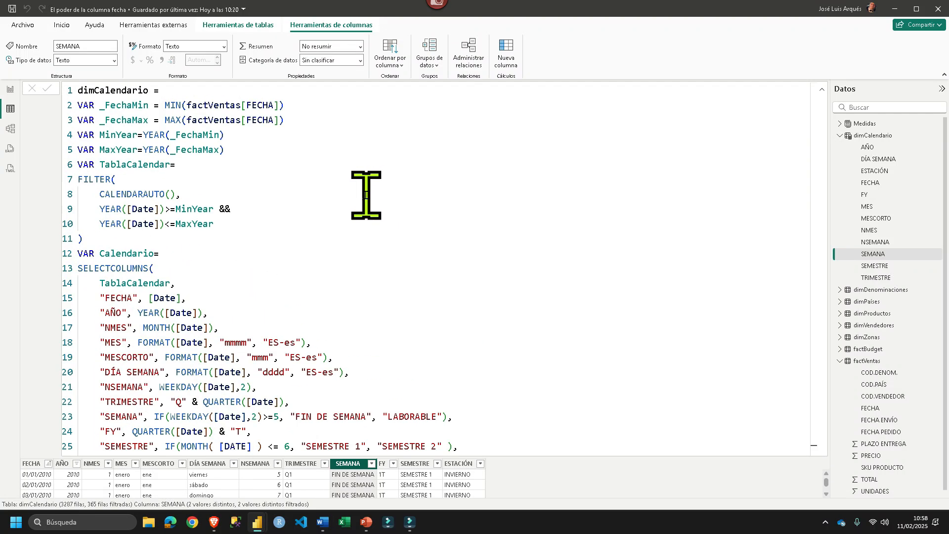
scroll(371, 184, "down", 1)
left_click(229, 368)
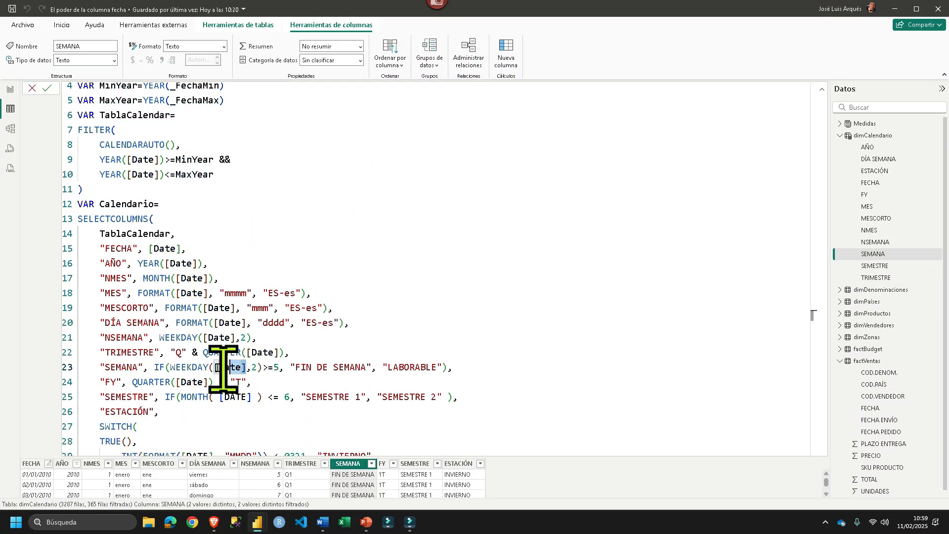
double_click(232, 397)
scroll(237, 334, "down", 3)
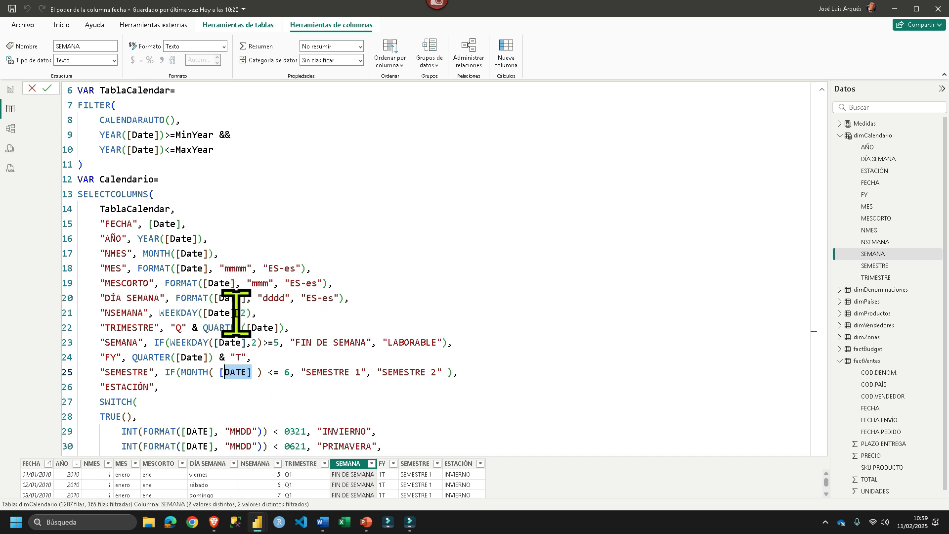
double_click(189, 358)
double_click(189, 372)
double_click(194, 386)
double_click(195, 402)
scroll(205, 295, "up", 2)
scroll(205, 295, "up", 2)
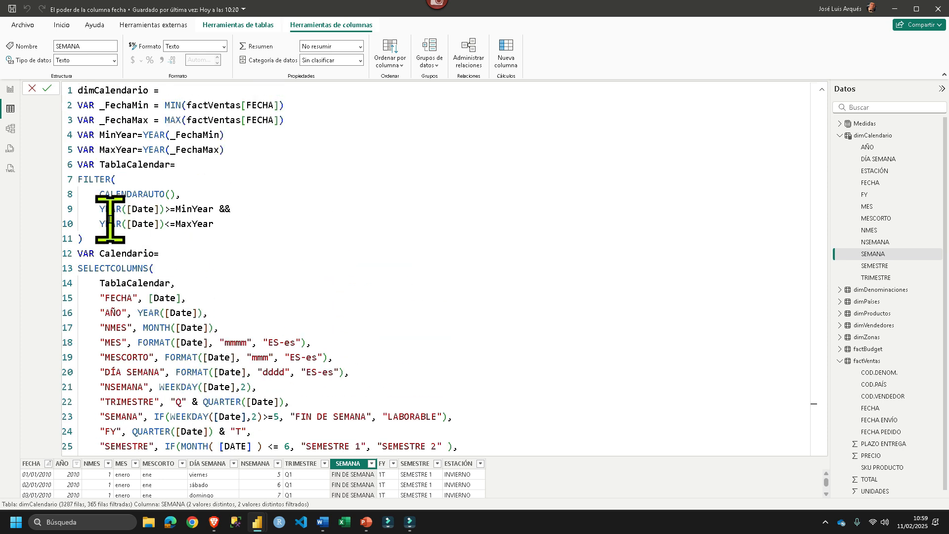
- Select dimCalendario's FECHA column, check its relationship with factVentas in the model diagram, and return to the report
left_click(32, 464)
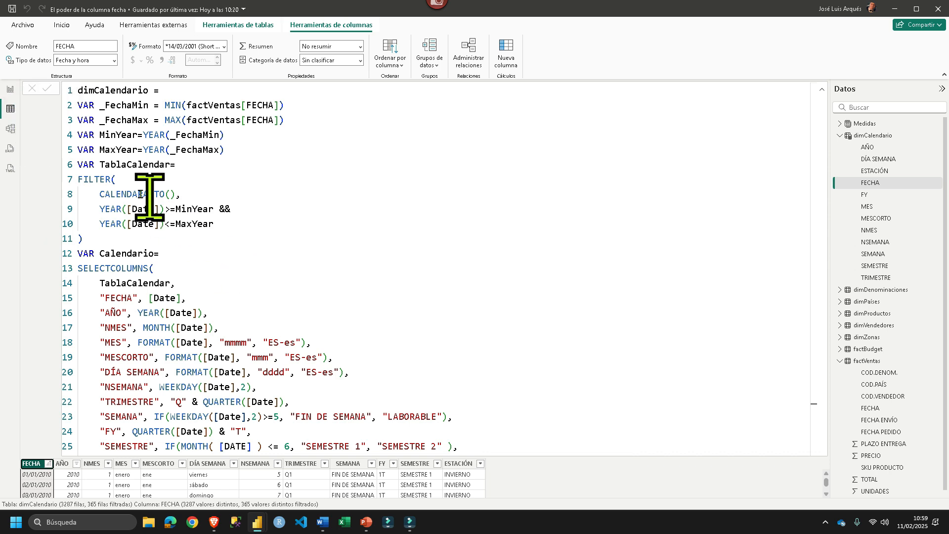
left_click(11, 89)
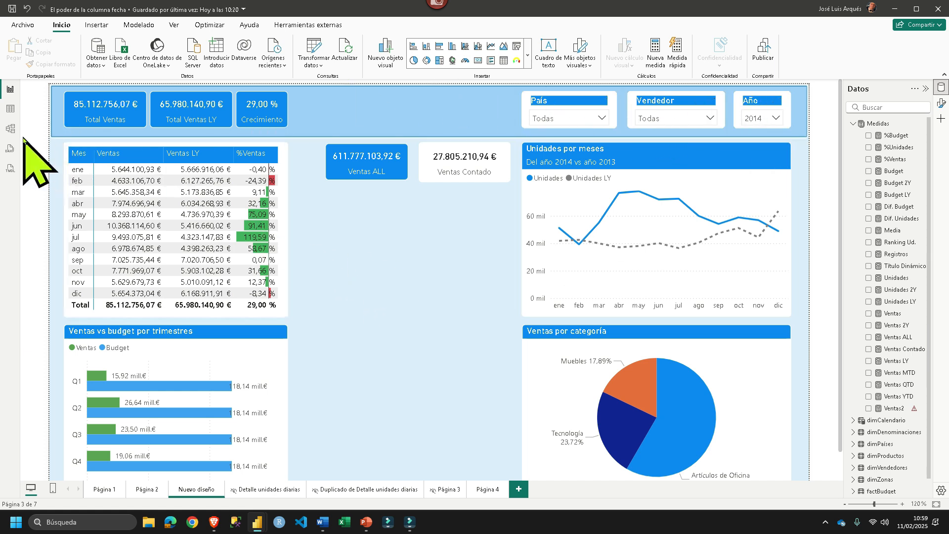
left_click(10, 128)
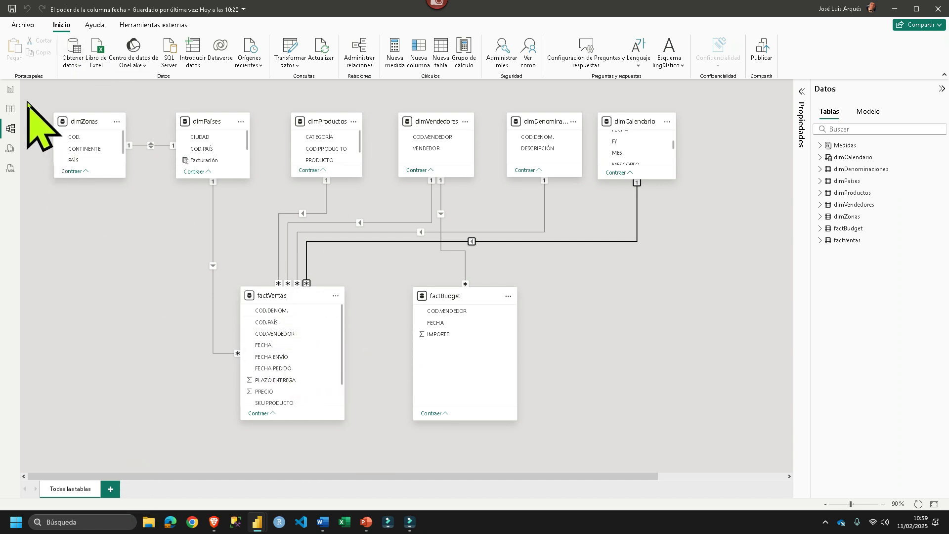
left_click(10, 89)
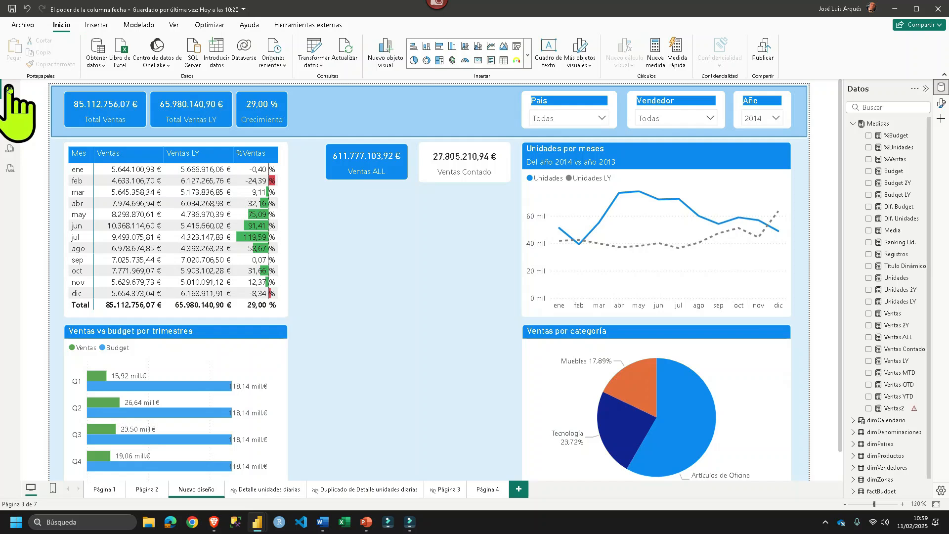
- Select the monthly sales matrix, display the Ventas measure's formula, and highlight its factVentas[TOTAL] argument
left_click(285, 163)
left_click(298, 149)
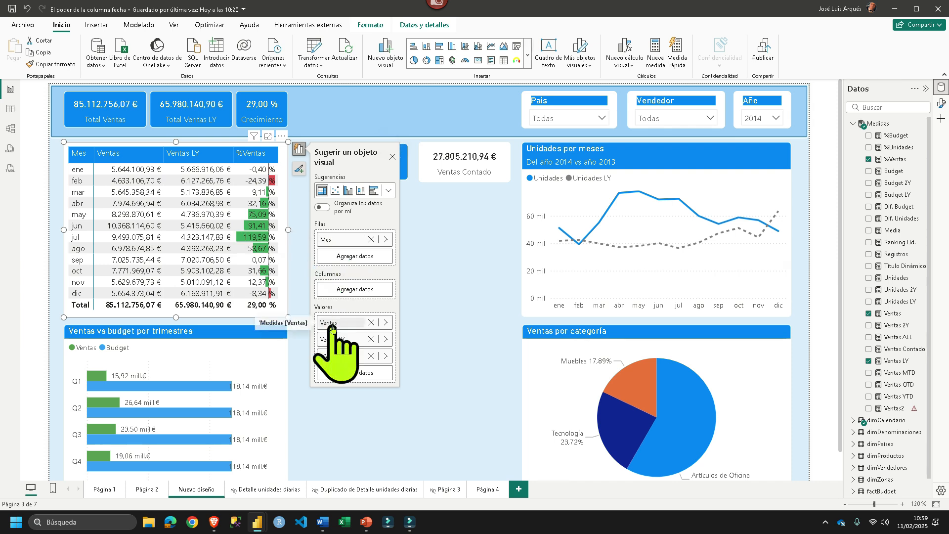
left_click(889, 313)
left_click_drag(380, 96, 216, 96)
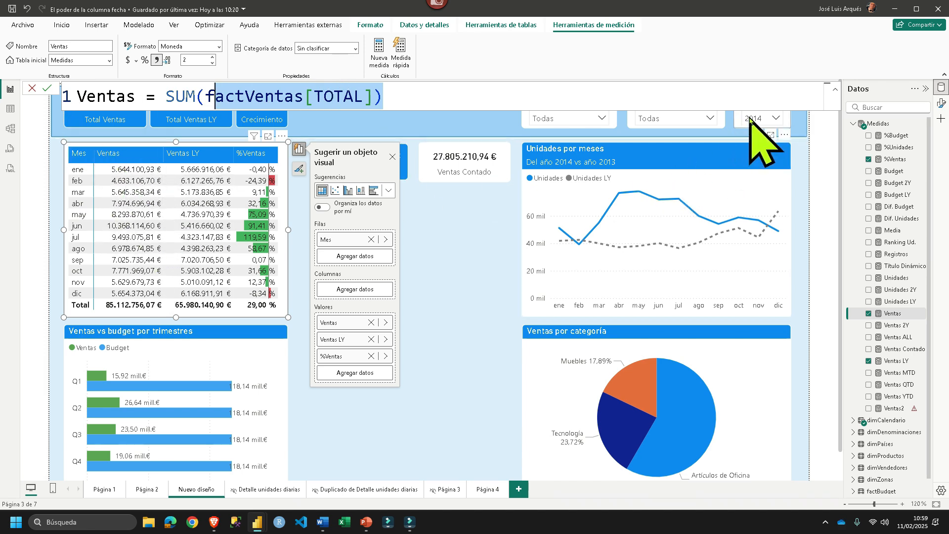
- In the Power Query Editor, filter factVentas so FECHA falls between 01/01/2014 and 31/01/2014
left_click(62, 25)
left_click(309, 49)
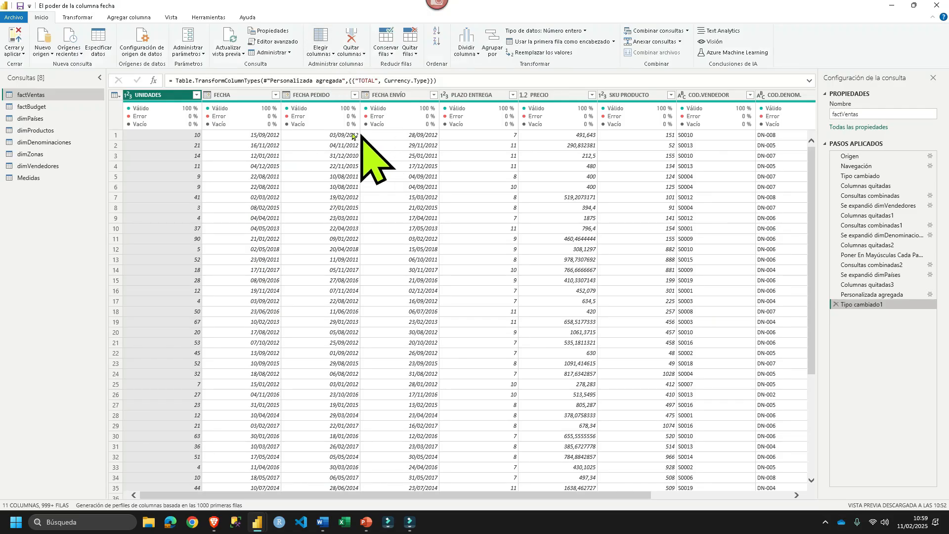
left_click(275, 95)
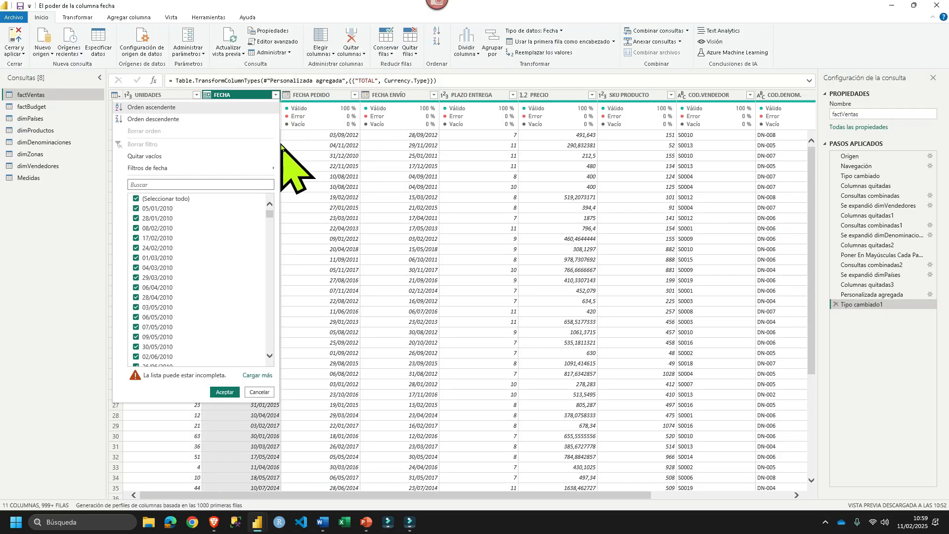
mouse_move(272, 168)
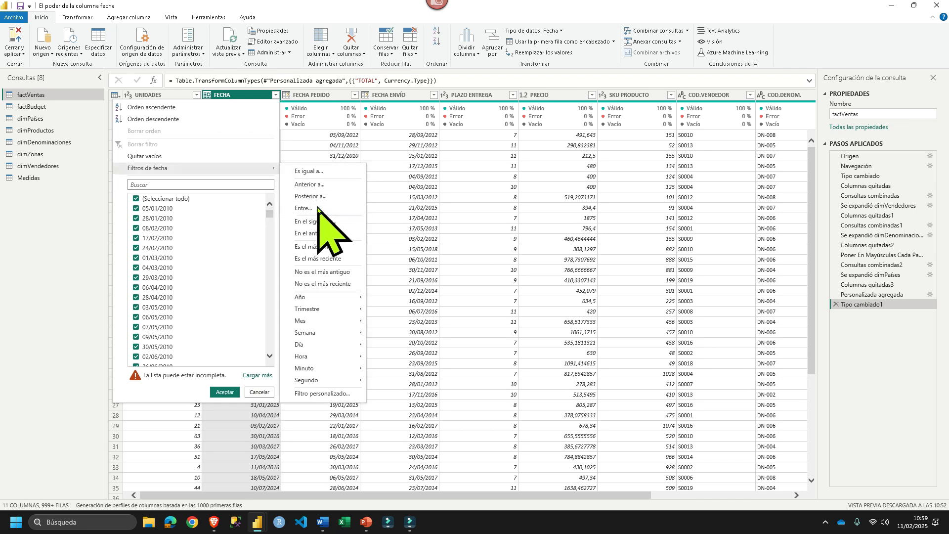
left_click(321, 207)
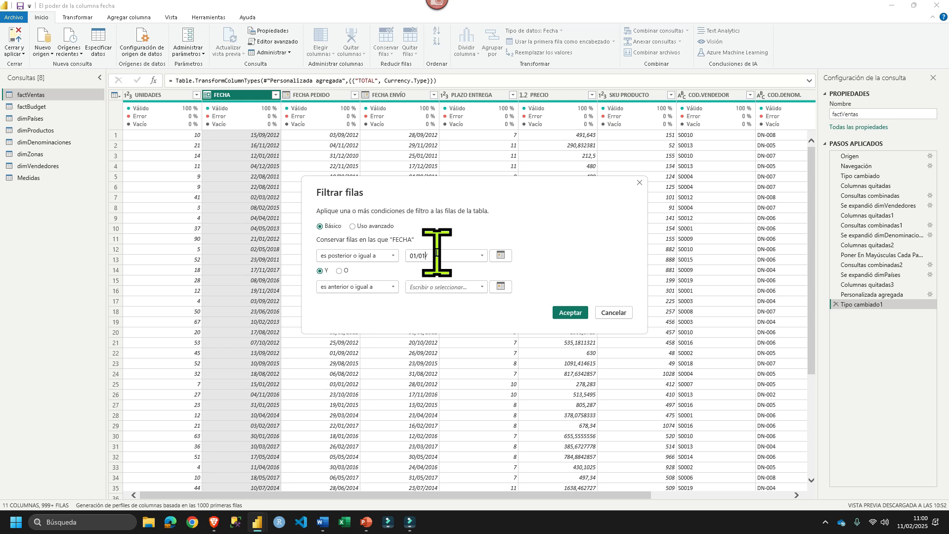
type("01/01/2014")
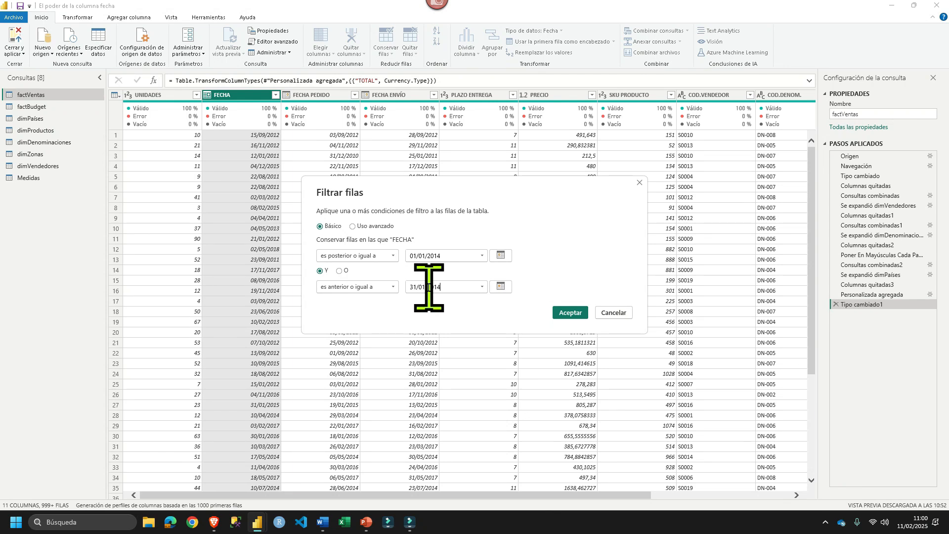
left_click(570, 313)
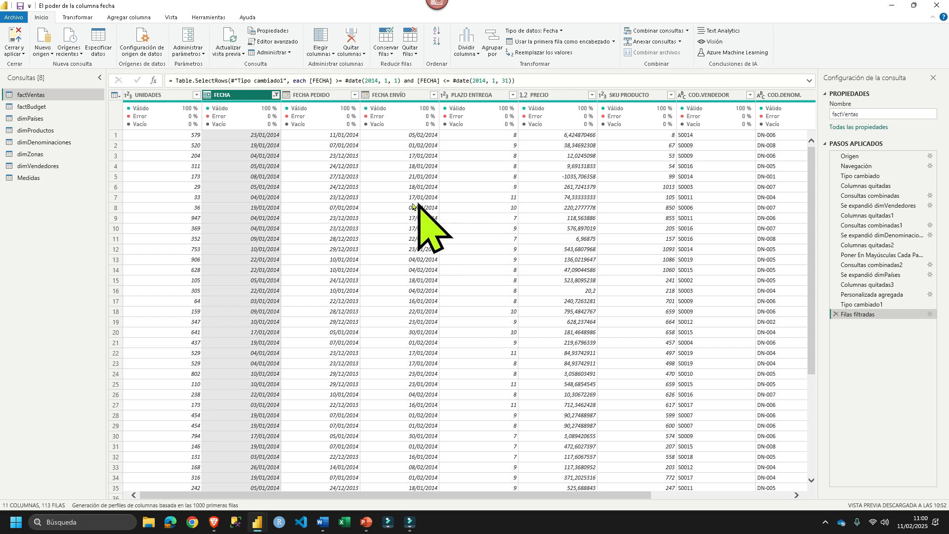
- Calculate the sum of the filtered TOTAL column and compare it with the January Ventas figure in the report's matrix
left_click(684, 494)
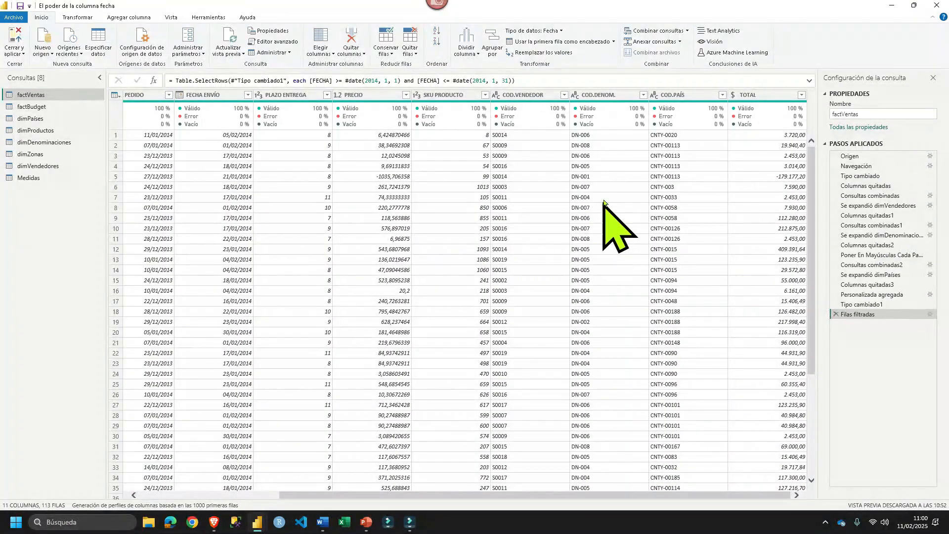
left_click(747, 95)
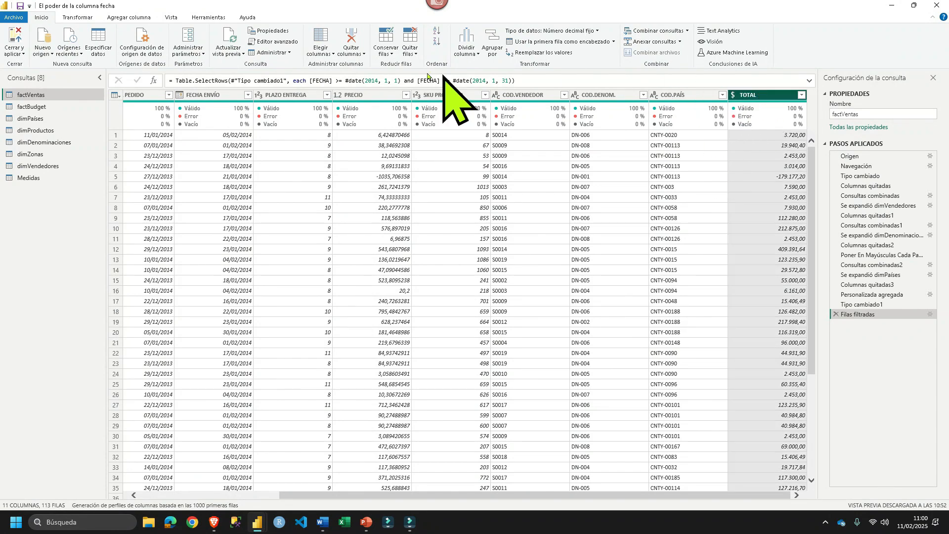
left_click(79, 17)
left_click(542, 49)
left_click(550, 65)
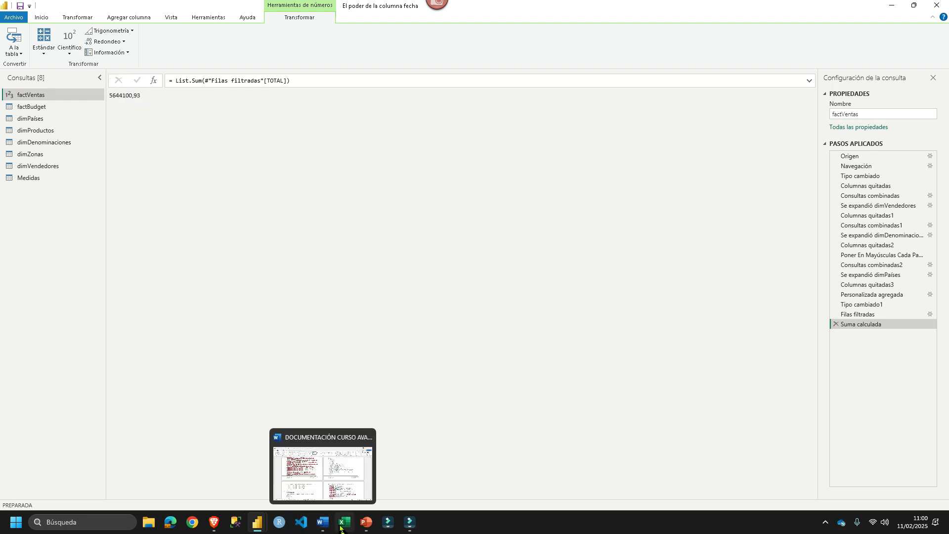
mouse_move(250, 527)
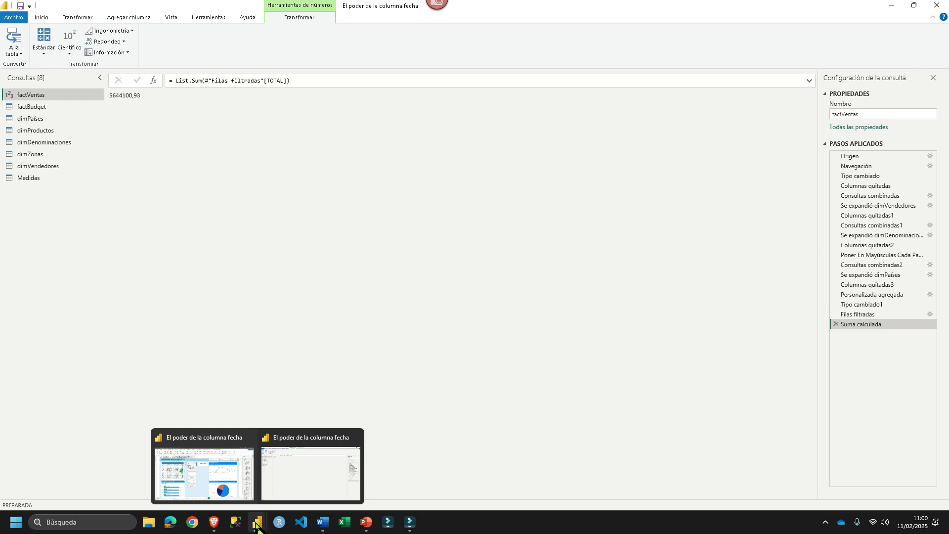
left_click(222, 476)
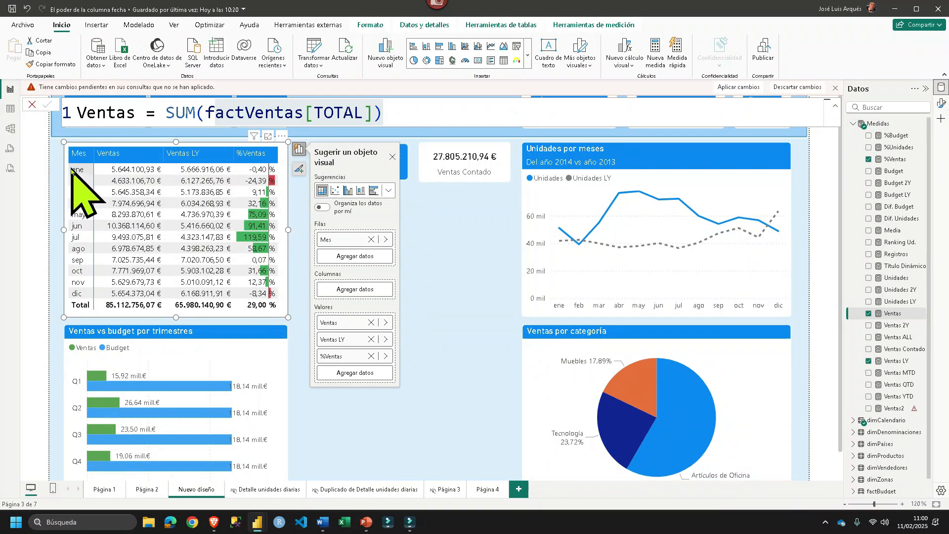
- Inspect dimCalendario's MES and MESCORTO columns in the data view and highlight the Date reference in the MESCORTO expression
left_click(10, 109)
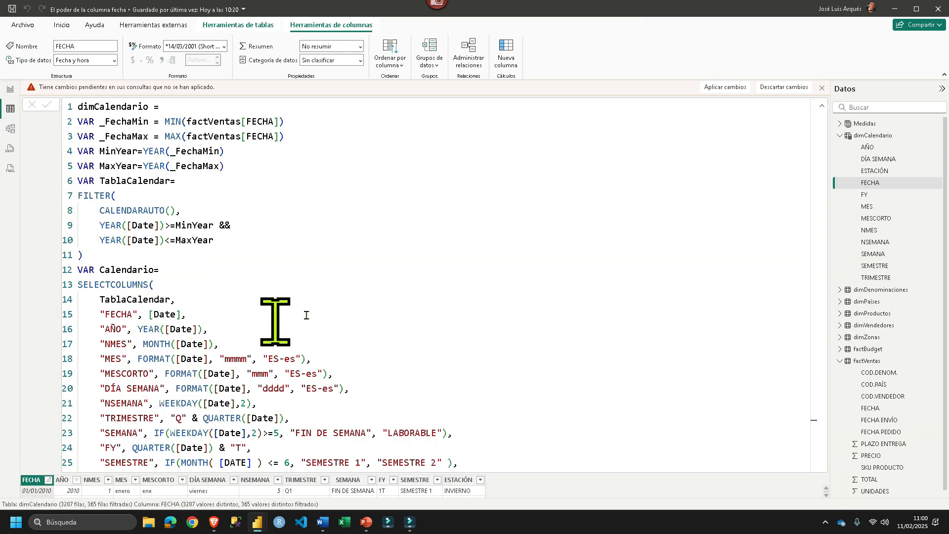
scroll(375, 267, "down", 5)
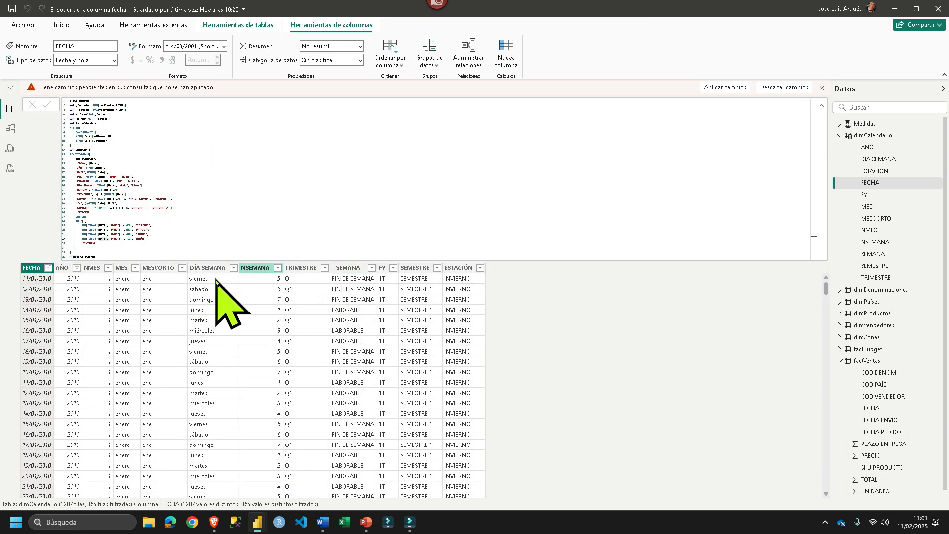
left_click(127, 285)
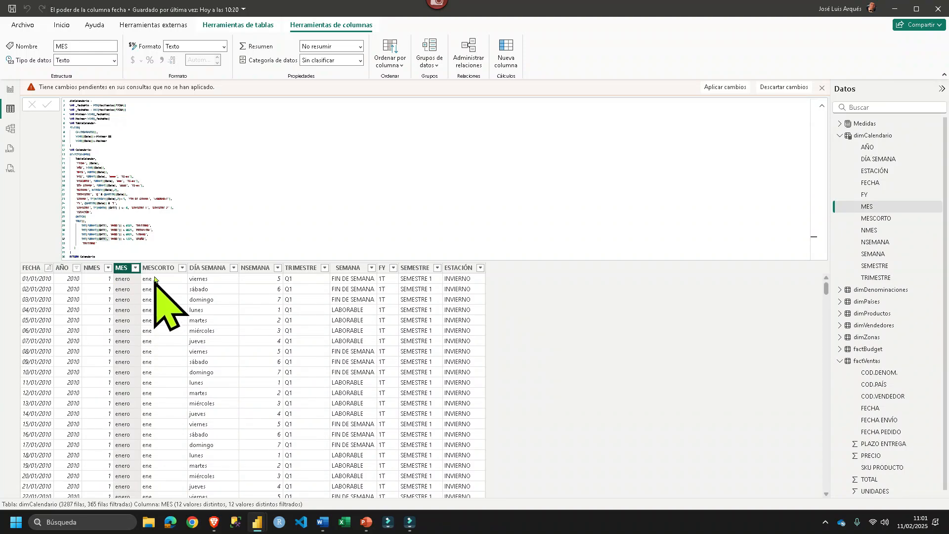
left_click(176, 304)
scroll(213, 180, "up", 5)
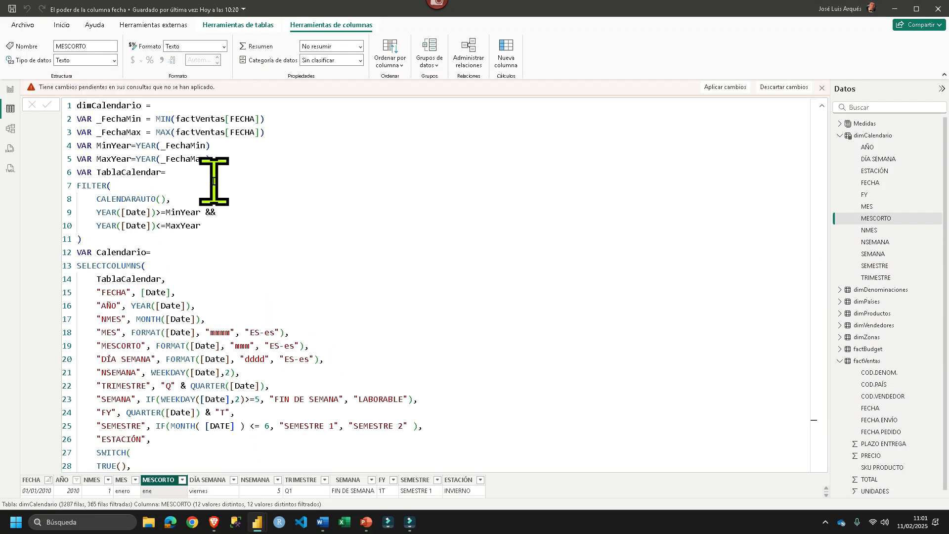
scroll(214, 181, "up", 2)
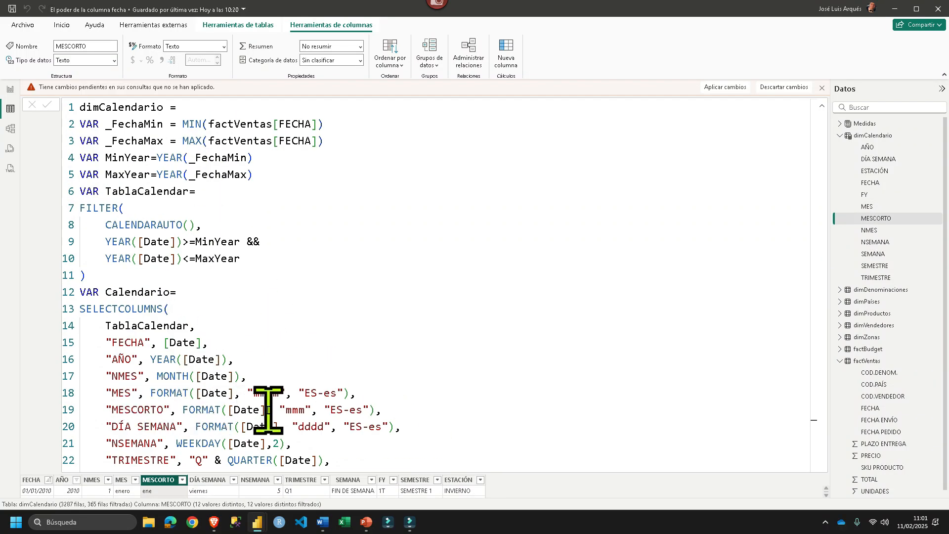
double_click(240, 409)
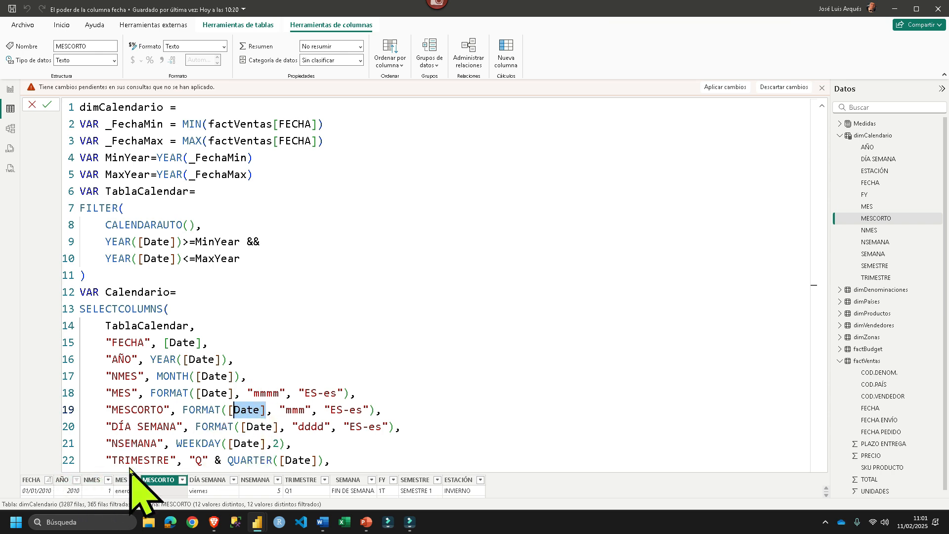
- Revisit the report matrix, open the model view, display the Ventas measure's formula, and highlight SUM(factVentas[TOTAL])
left_click(11, 90)
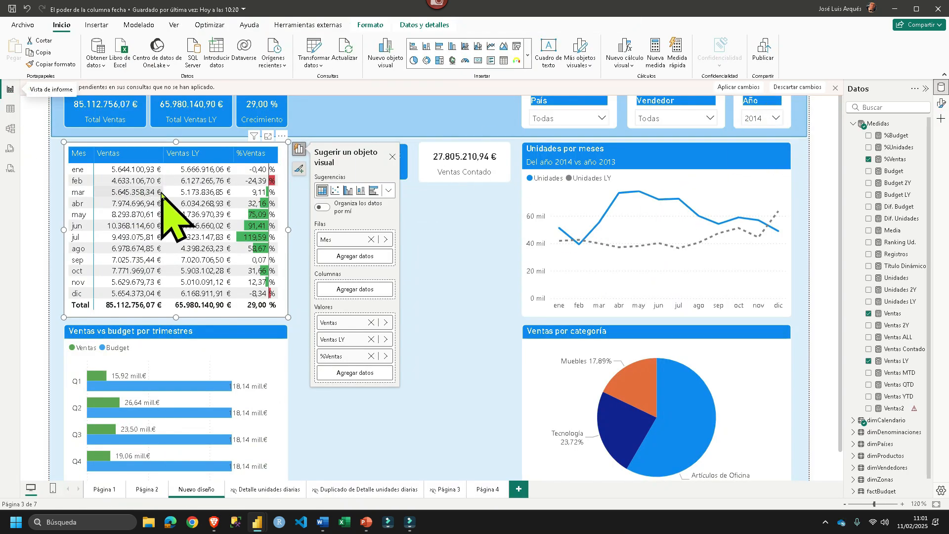
left_click(10, 129)
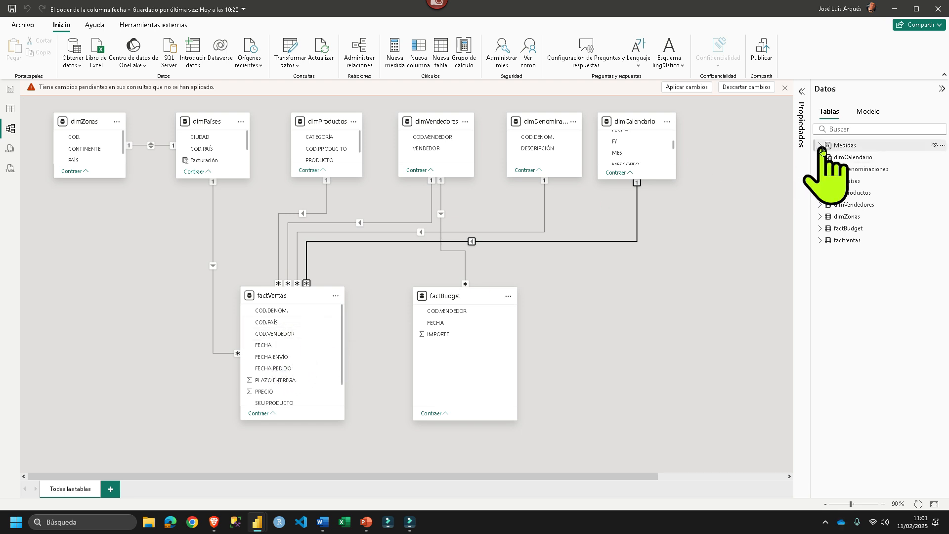
left_click(820, 145)
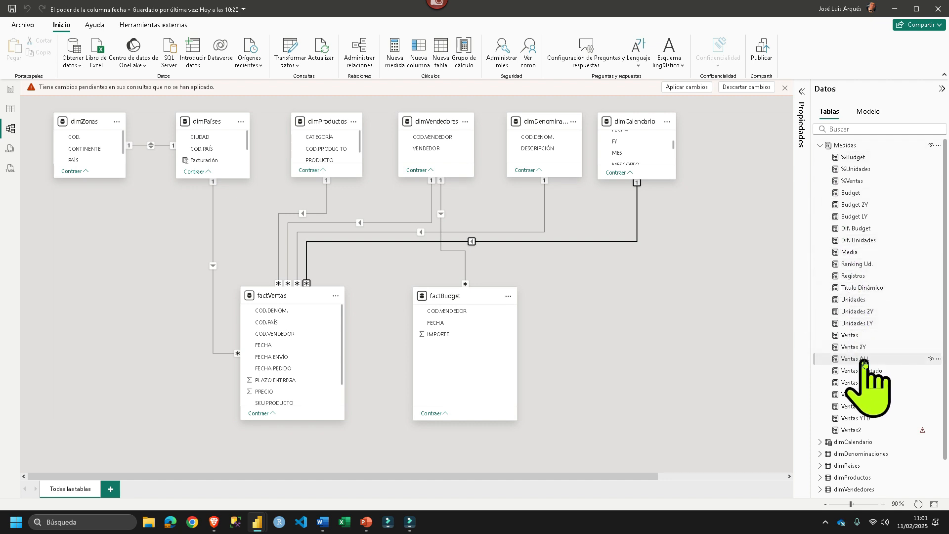
left_click(851, 335)
key("super")
left_click(208, 103)
scroll(208, 103, "up", 7)
scroll(204, 105, "up", 3)
left_click_drag(367, 117, 157, 101)
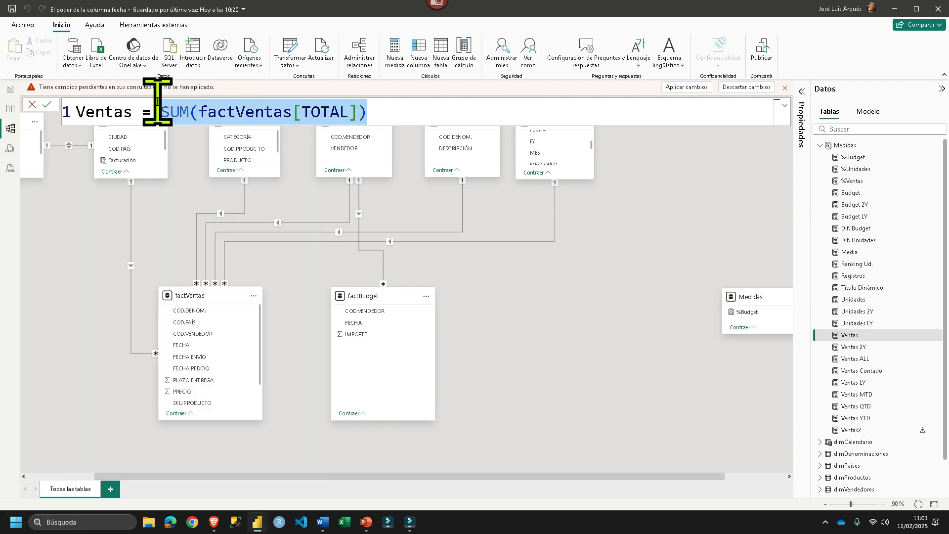
- Switch back to the Power Query Editor and review the Filas filtradas and Suma calculada steps of factVentas
mouse_move(259, 522)
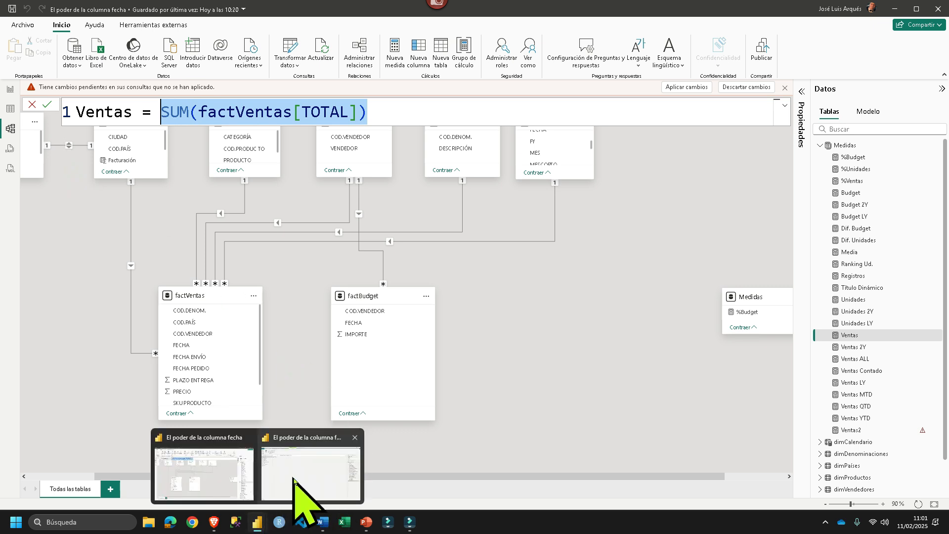
left_click(294, 479)
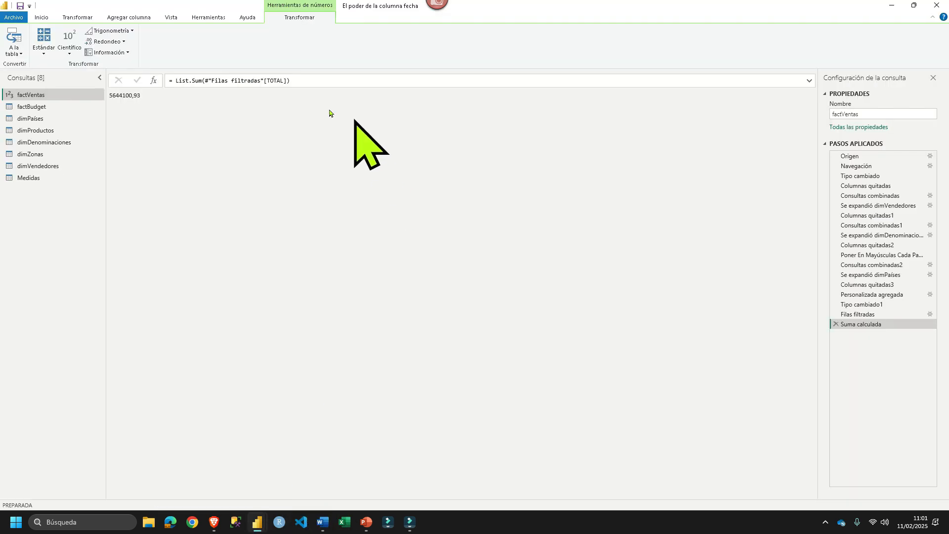
left_click(861, 314)
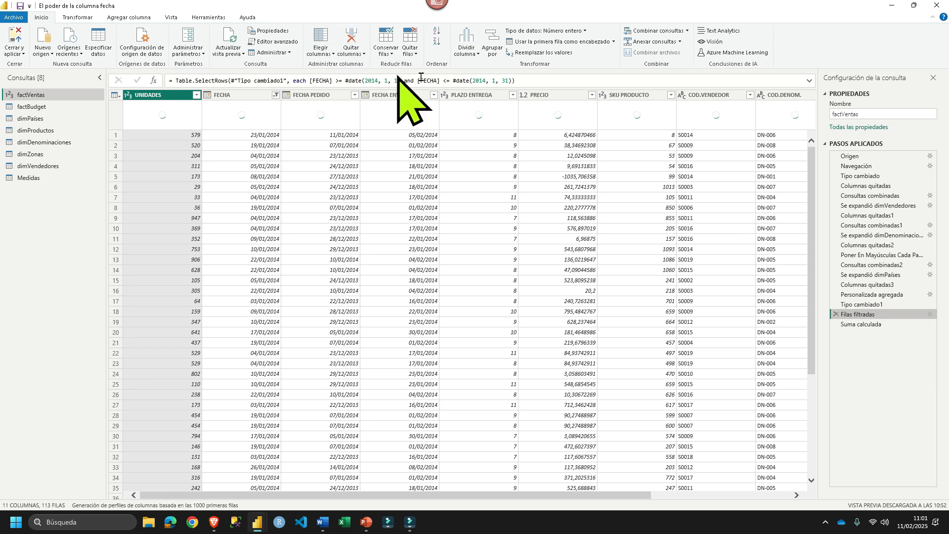
left_click(880, 326)
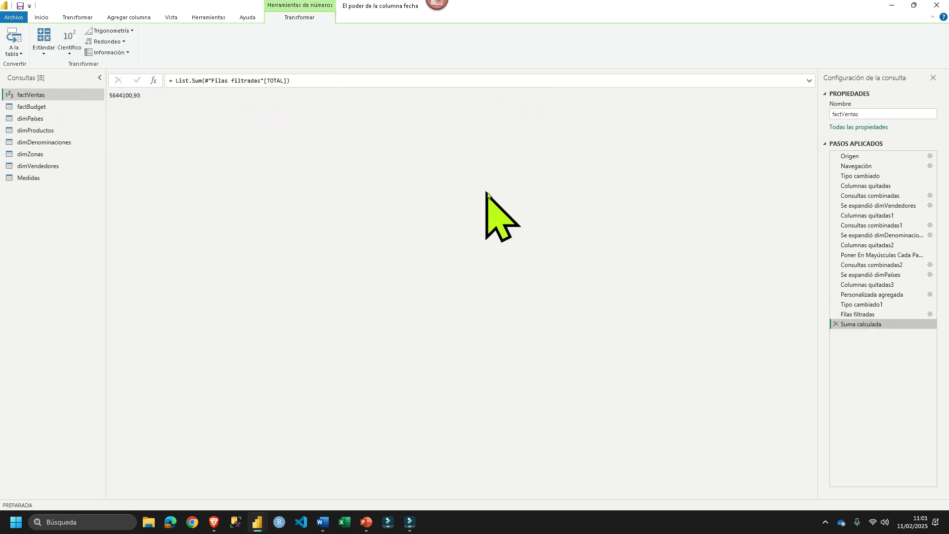
- Remove the January 2014 filter and the sum calculation from factVentas, and apply the changes to return to the model
left_click(835, 324)
left_click(835, 315)
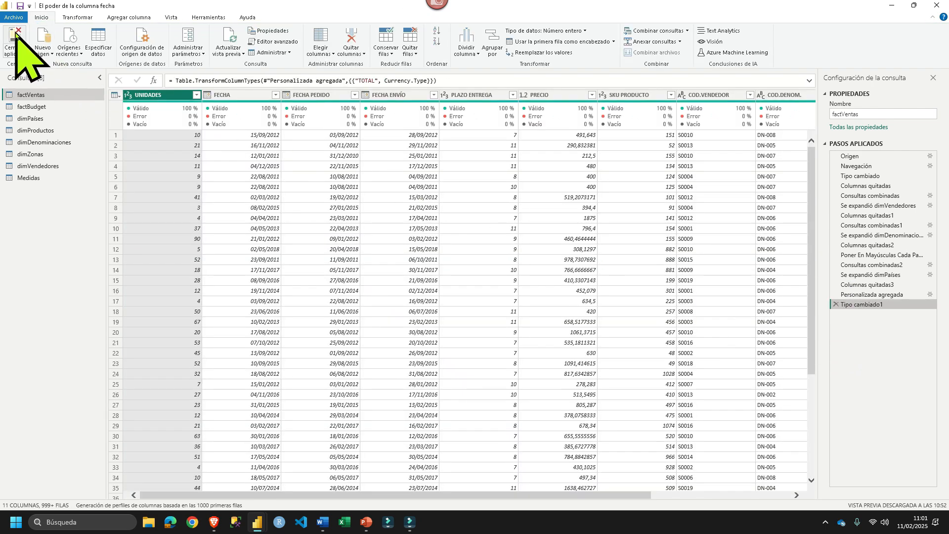
left_click(17, 33)
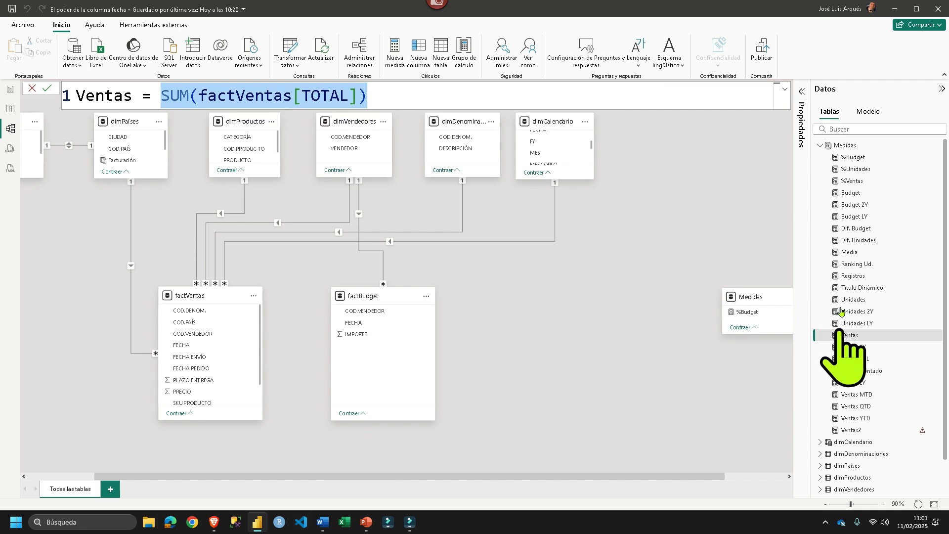
- Collapse the Medidas table and expand factVentas to examine its fields
left_click(820, 146)
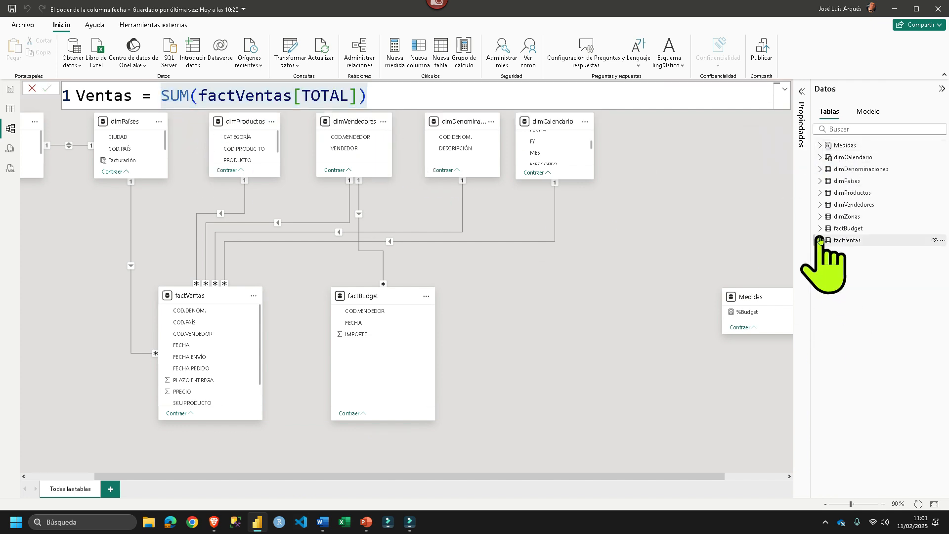
left_click(819, 241)
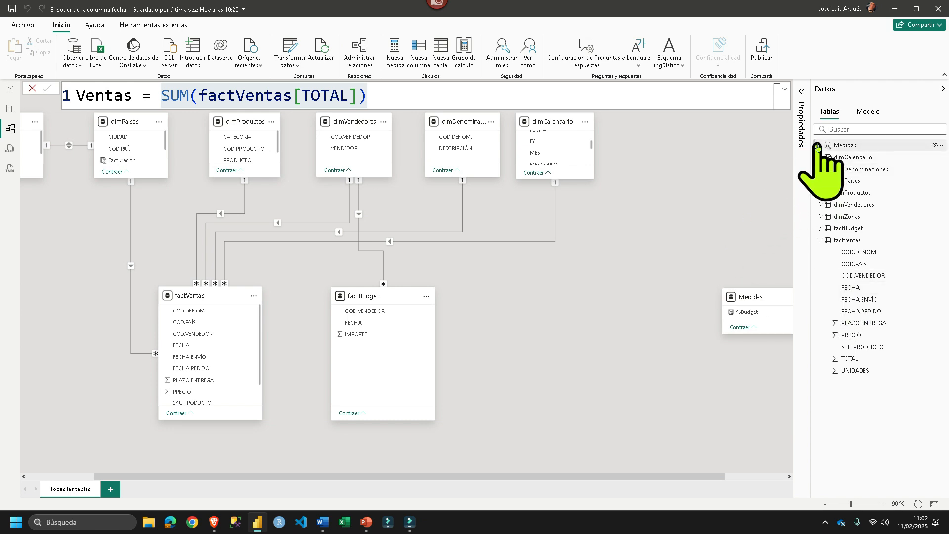
- Add the comment --SUM(factVentas[UNIDADES]) after [Unidades] in the Unidades LY measure, and highlight its factVentas and dimCalendario references
left_click(820, 145)
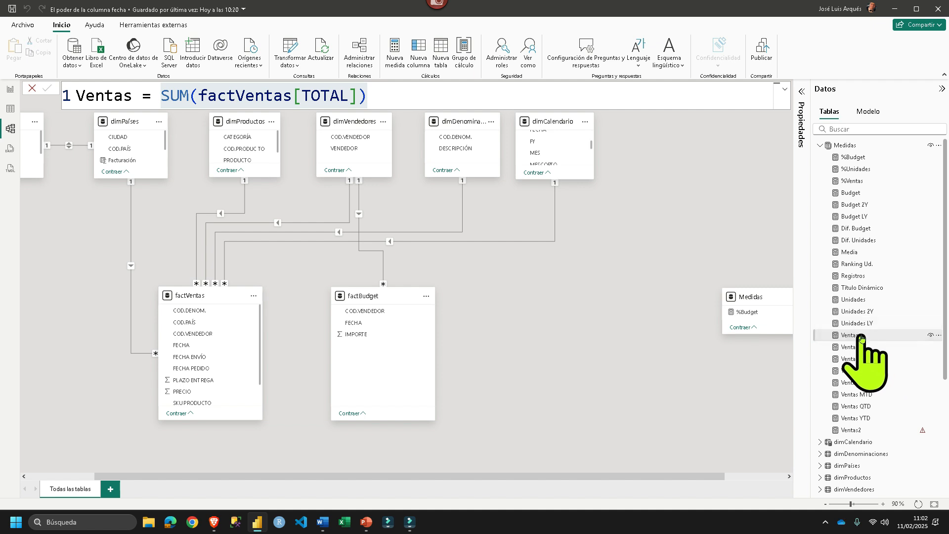
left_click(869, 323)
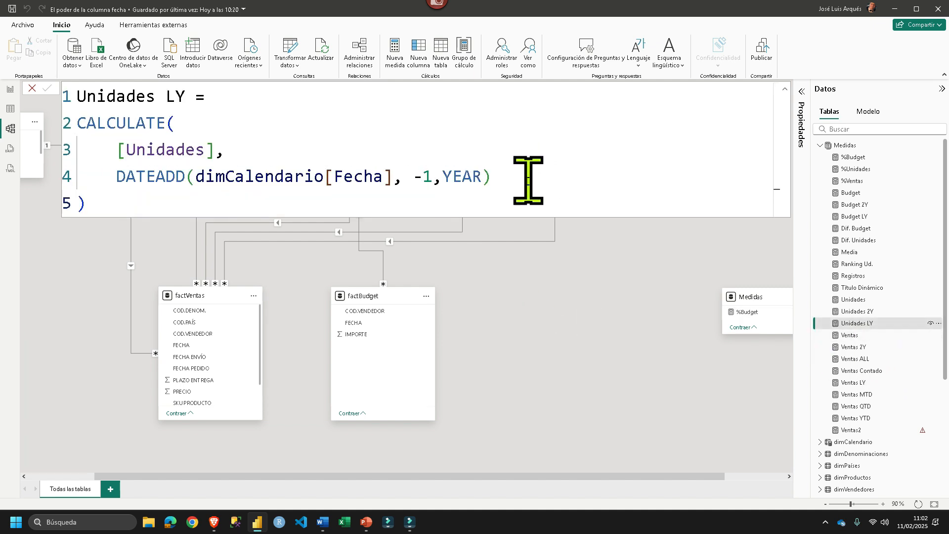
left_click_drag(237, 151, 106, 148)
left_click(289, 149)
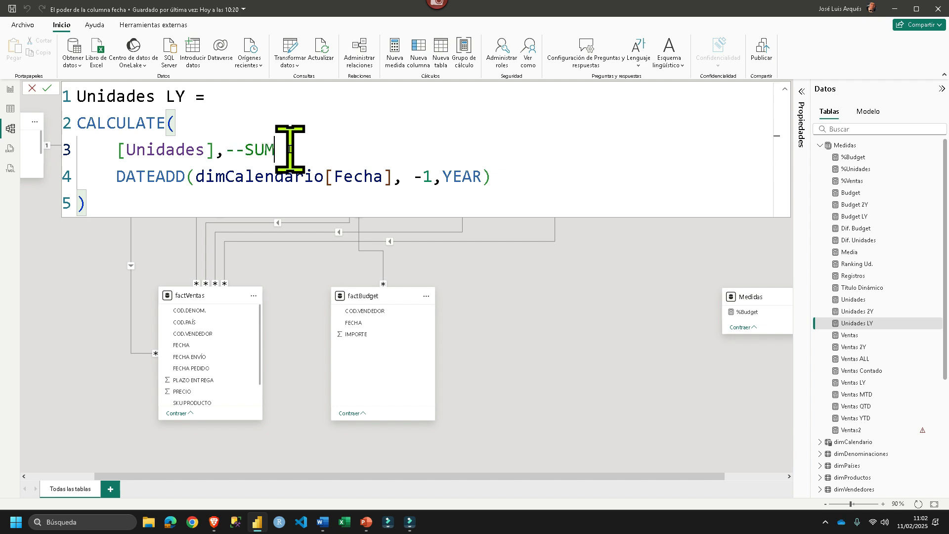
left_click(289, 149)
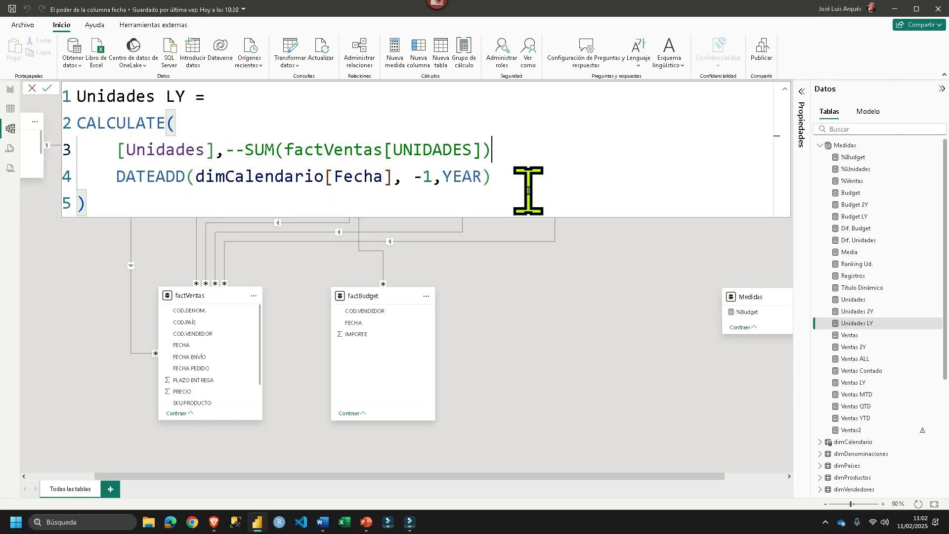
left_click(500, 157)
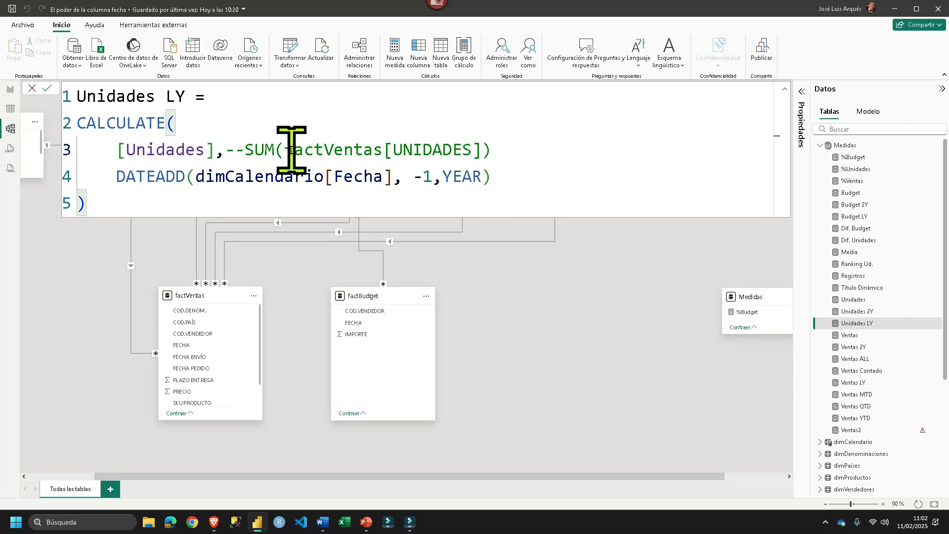
left_click_drag(286, 150, 385, 150)
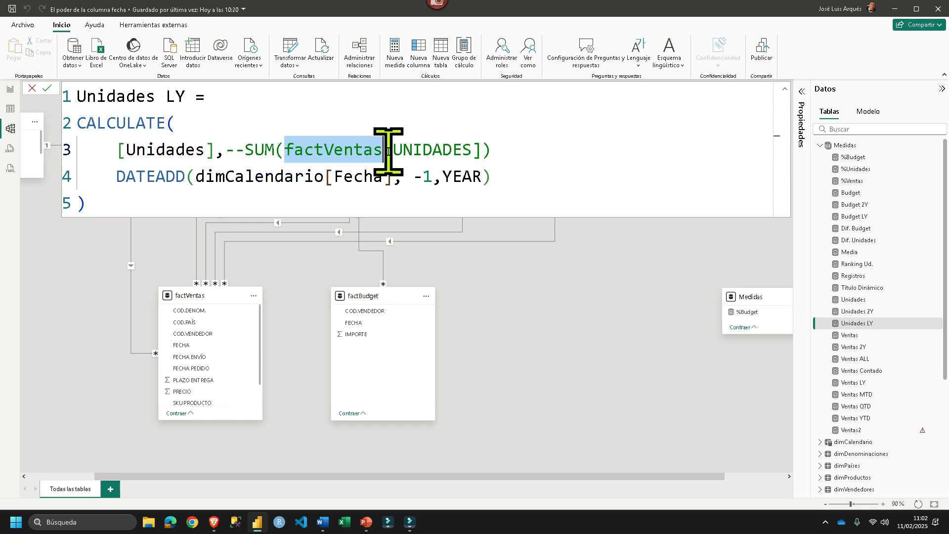
left_click_drag(197, 177, 332, 186)
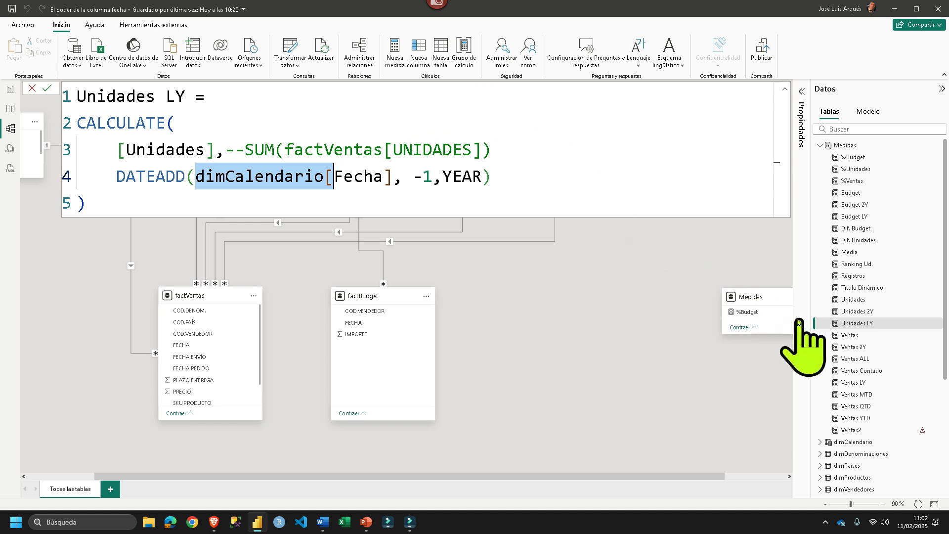
- Display the Ventas YTD measure's formula and highlight its Ventas and dimCalendario references
left_click(879, 421)
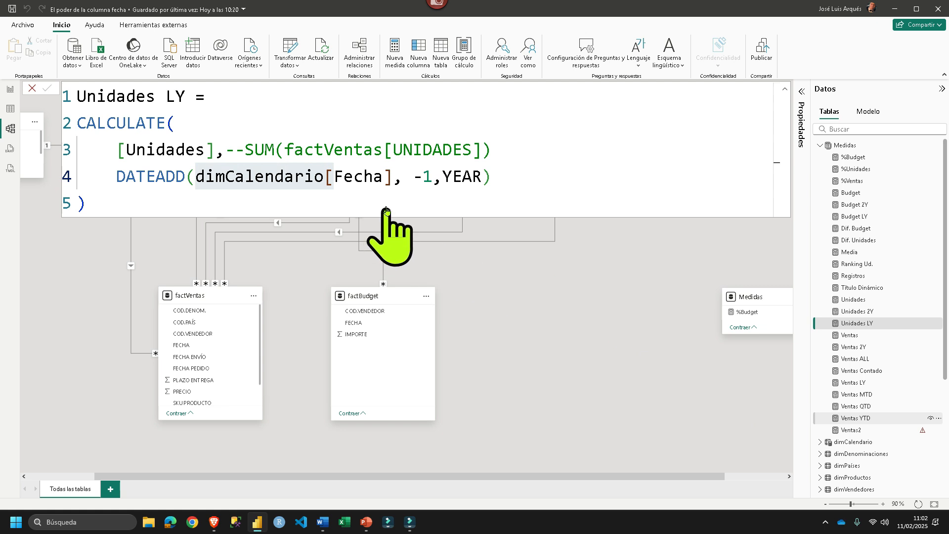
left_click(855, 421)
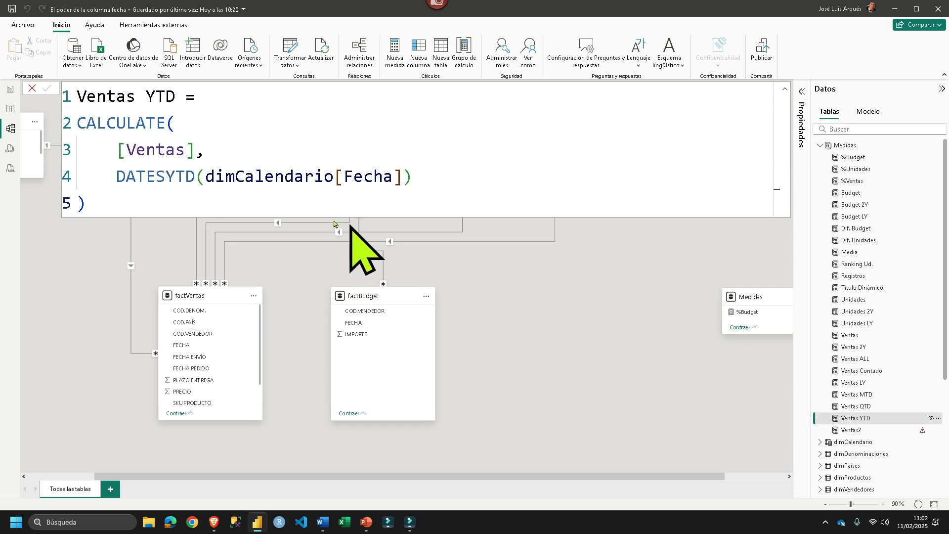
left_click_drag(196, 150, 127, 149)
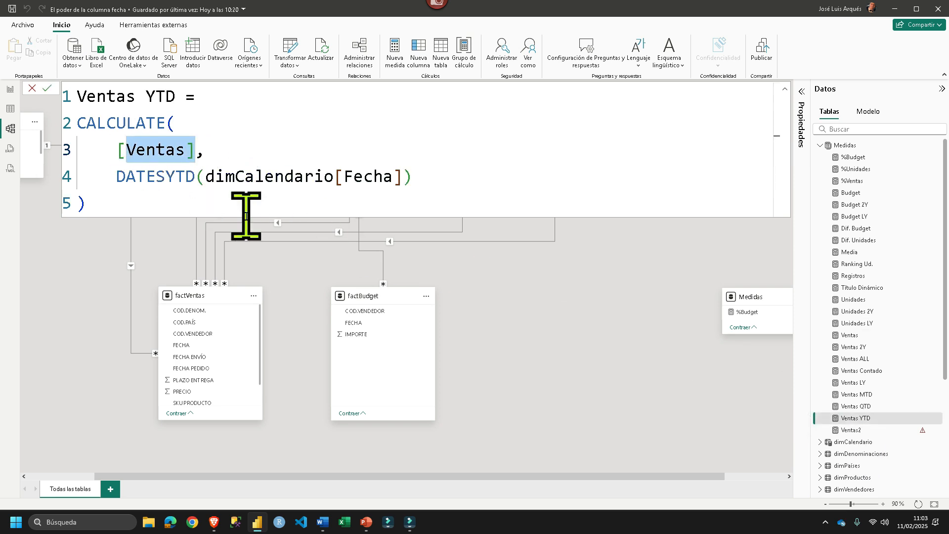
left_click_drag(207, 177, 347, 176)
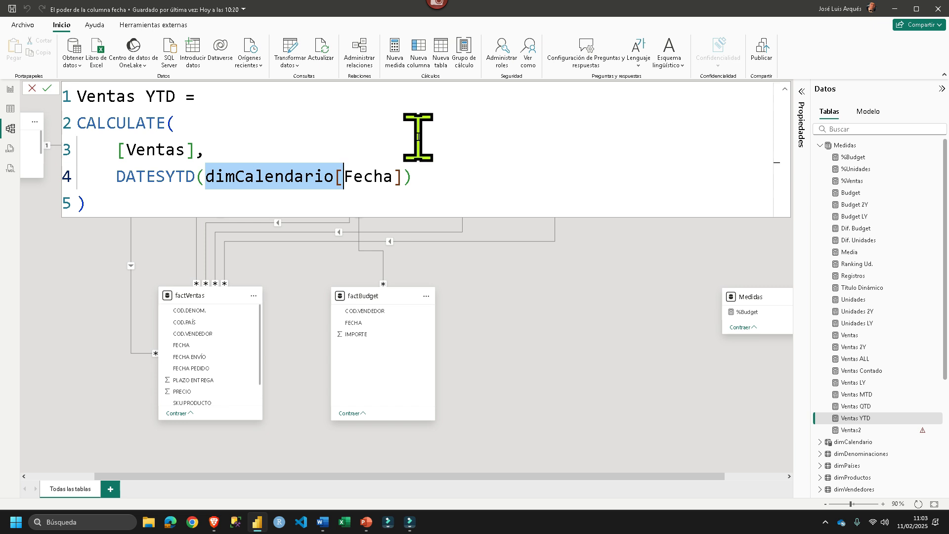
- Review the factVentas and dimCalendario tables in the table view, and return to the report view
scroll(835, 306, "down", 3)
left_click(846, 358)
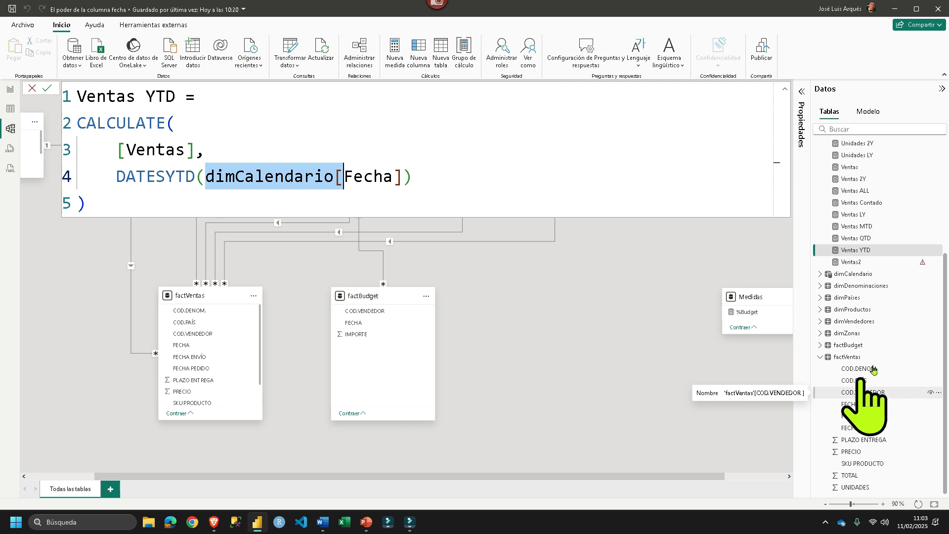
left_click(849, 357)
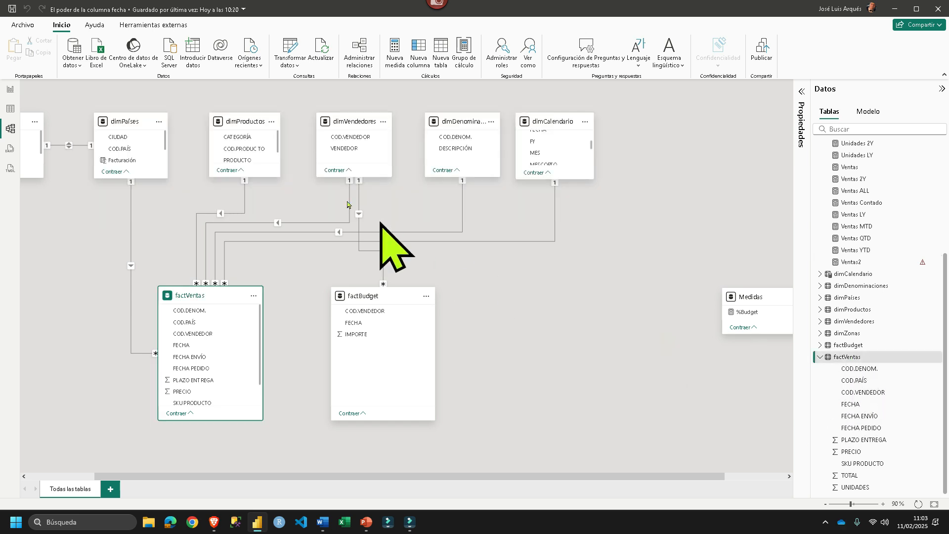
left_click(11, 109)
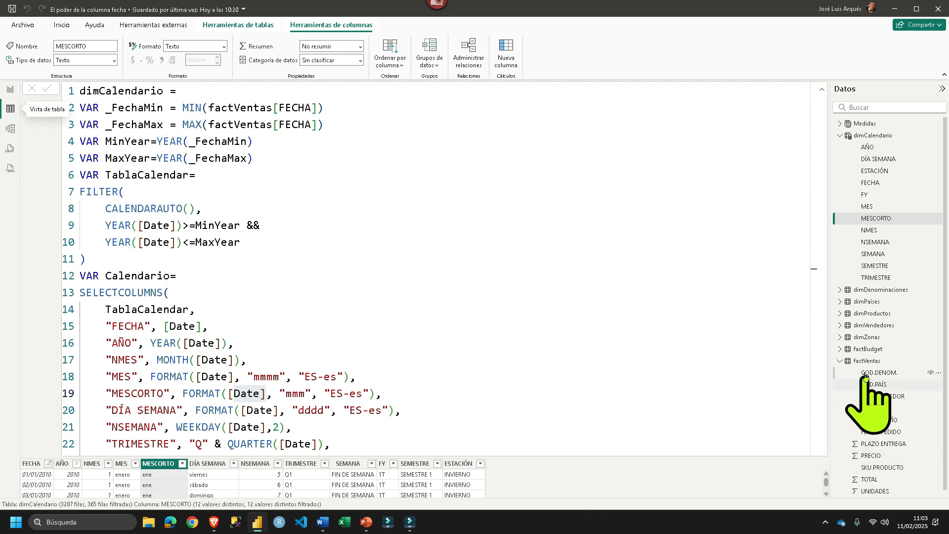
left_click(865, 360)
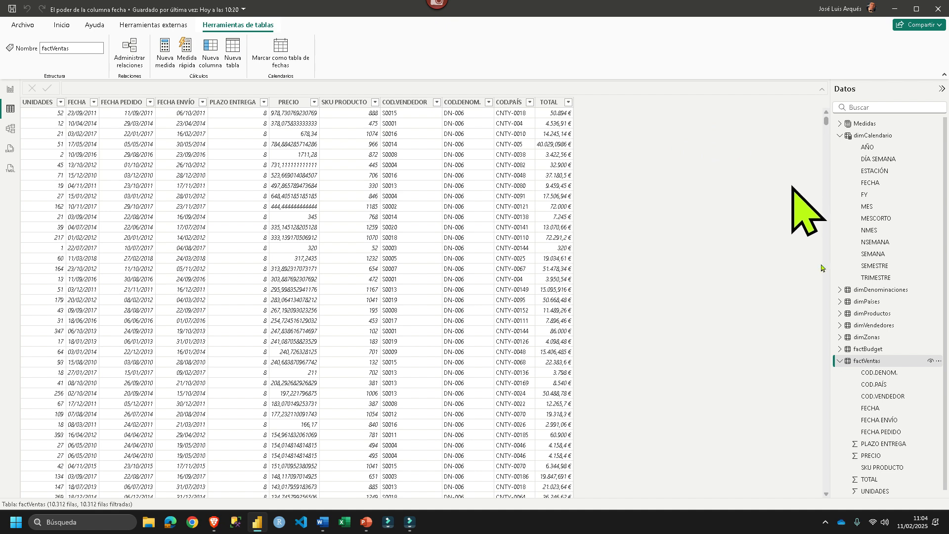
left_click(869, 135)
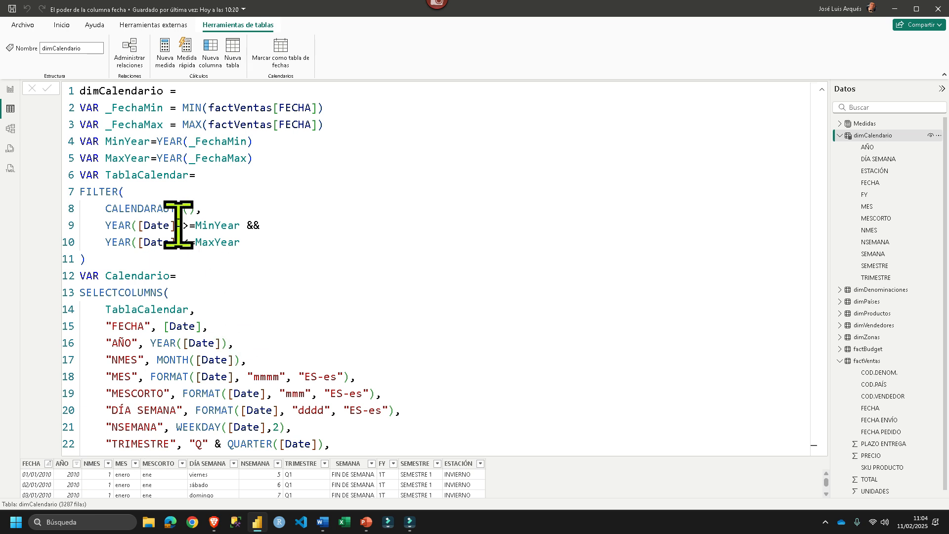
left_click(9, 90)
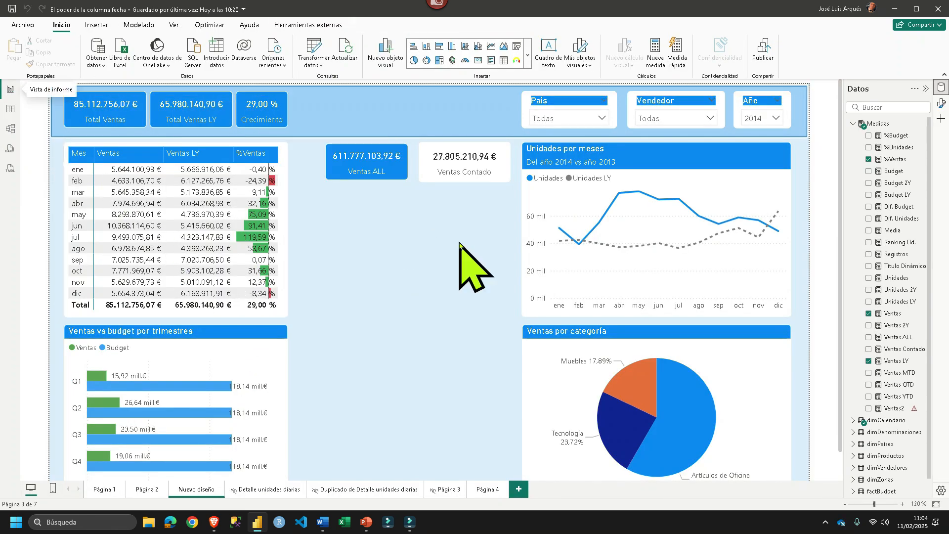